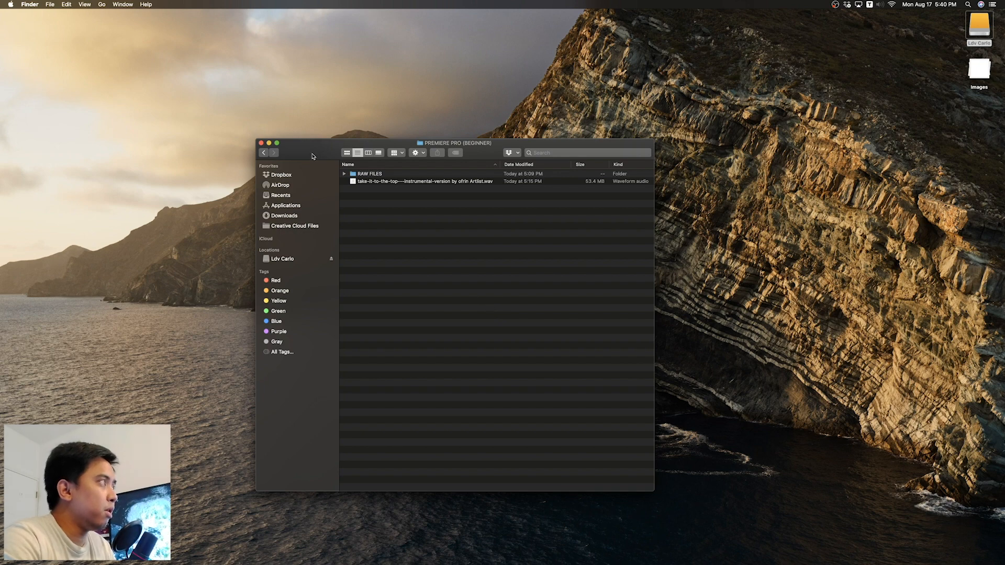
Step: Review the PREMIERE PRO (BEGINNER) folder, checking the videos inside RAW FILES and the music track
left_click_drag(314, 157, 325, 160)
left_click(367, 178)
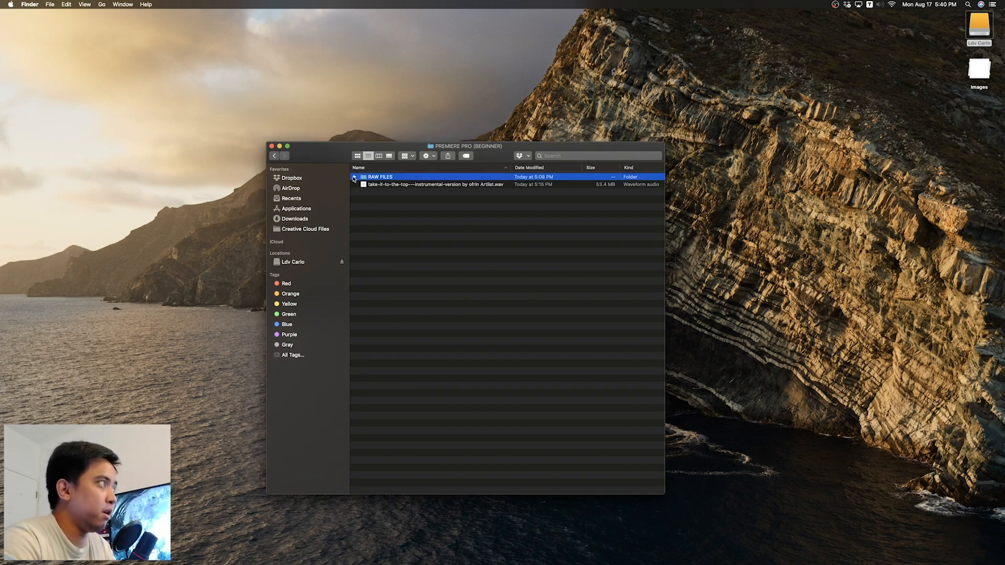
left_click(355, 177)
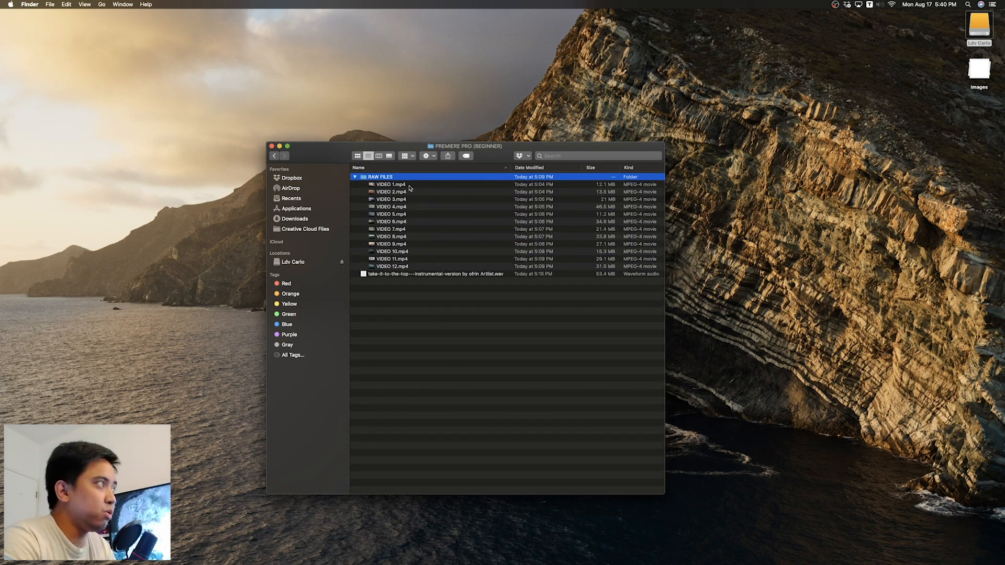
left_click(355, 177)
left_click(397, 185)
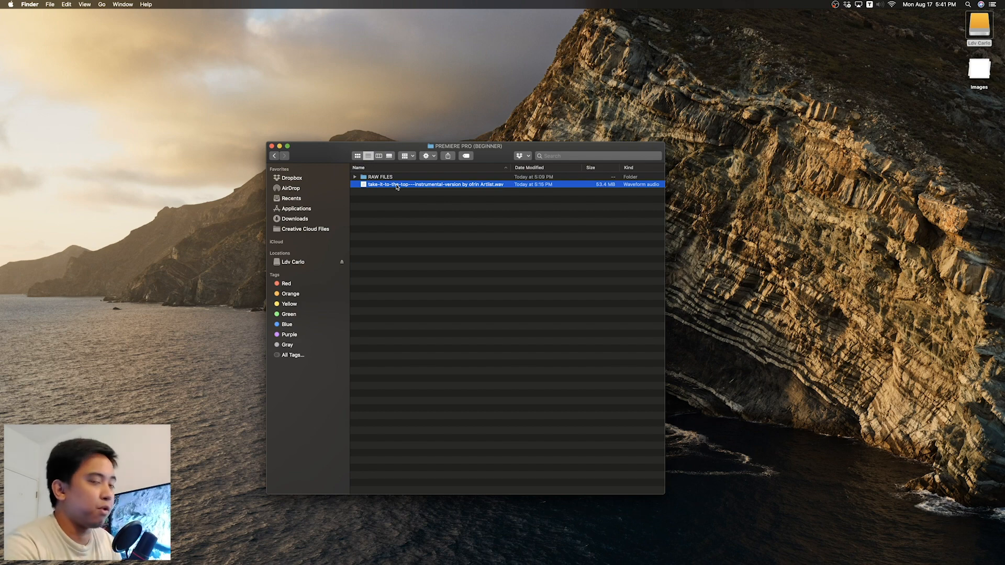
left_click(419, 245)
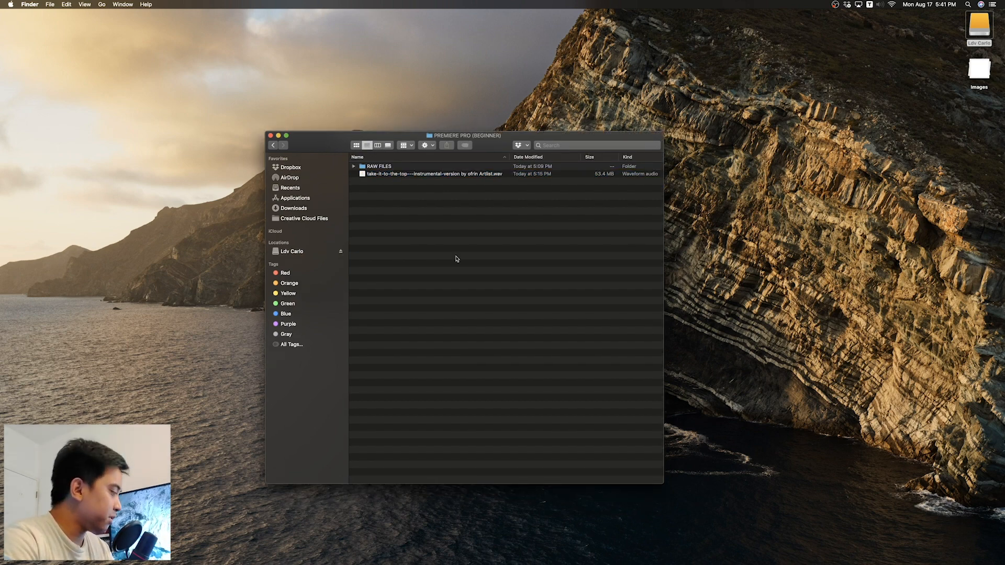
Step: Switch to Adobe Premiere Pro 2020 and set up a new project named PREMIERE PRO TUTORIAL
mouse_move(548, 560)
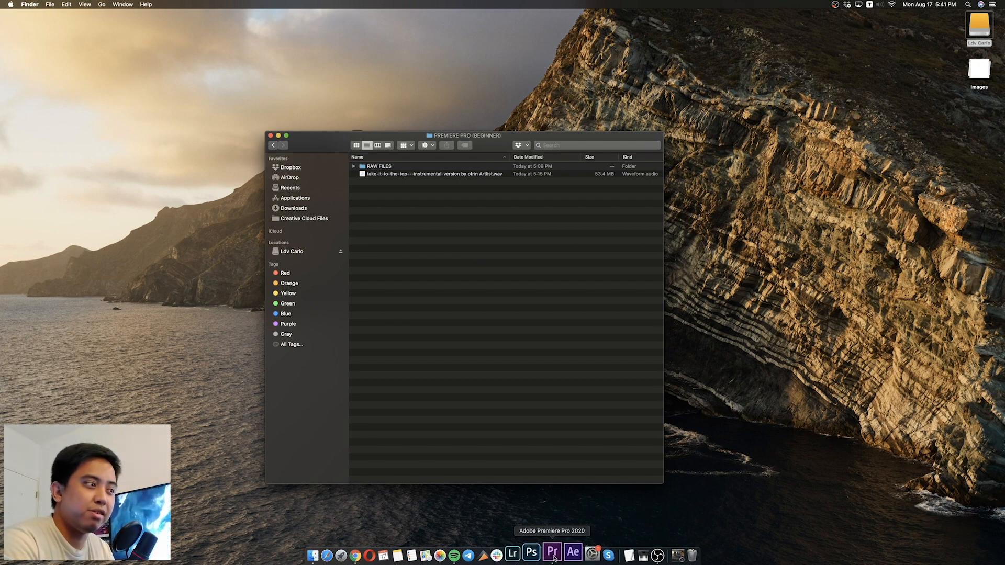
left_click(552, 552)
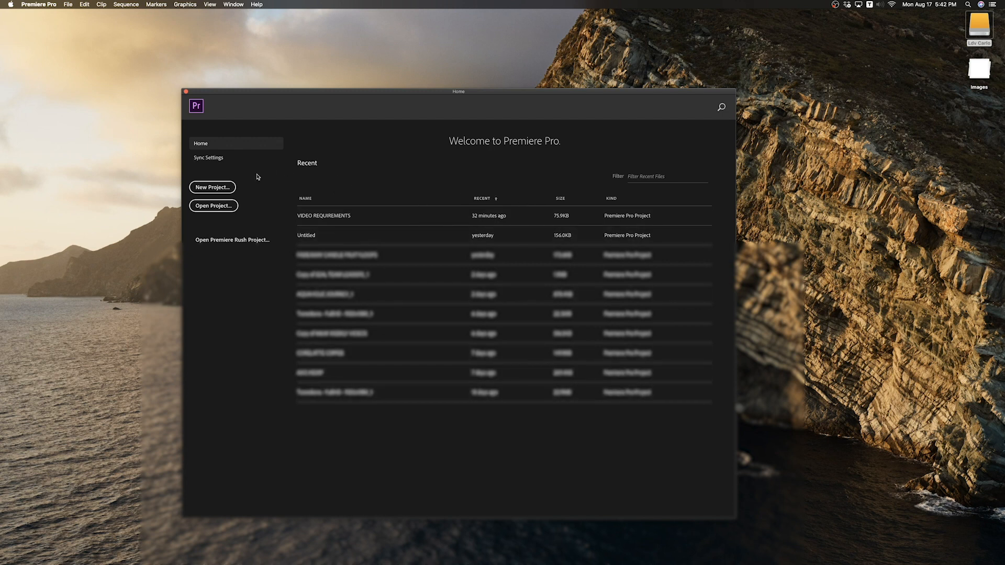
left_click(212, 188)
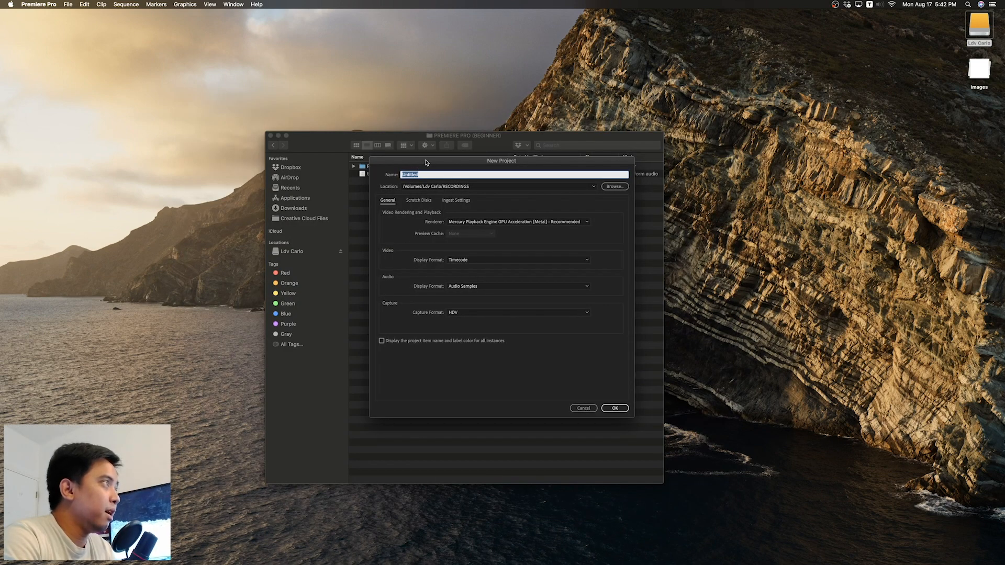
left_click_drag(337, 143, 147, 141)
left_click_drag(469, 184, 573, 182)
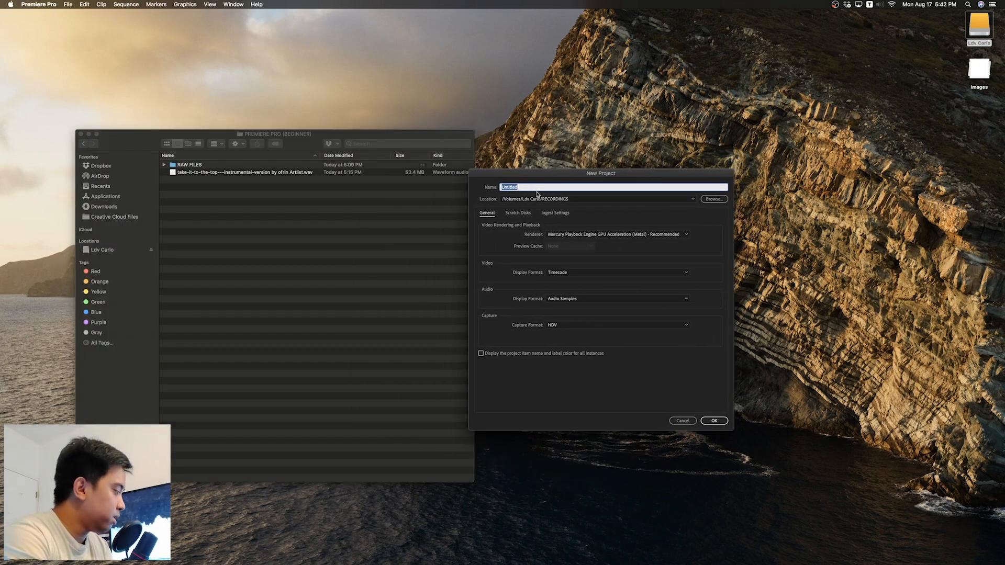
type("p")
type("PREMIERE PRO TUTORIAL")
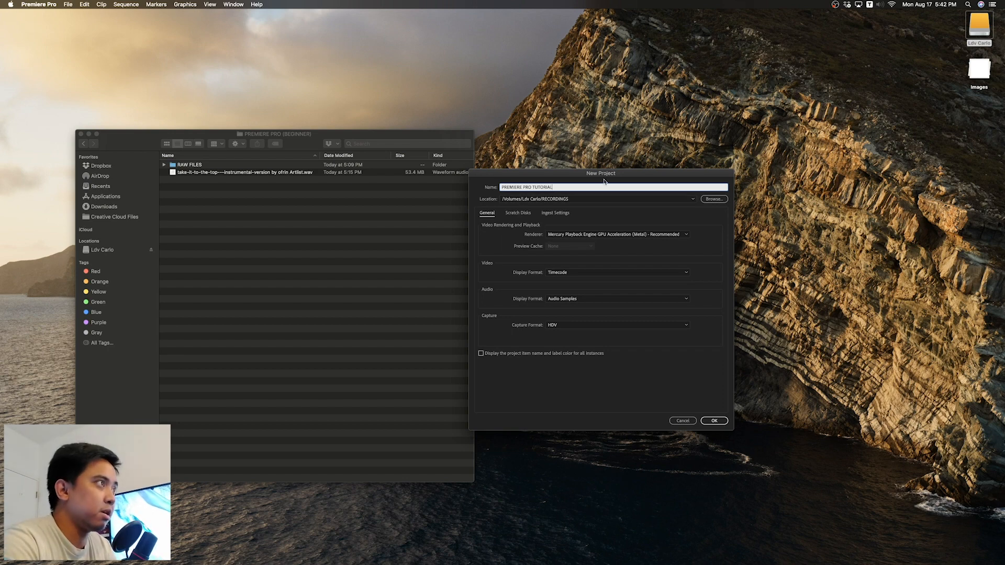
left_click_drag(602, 173, 566, 182)
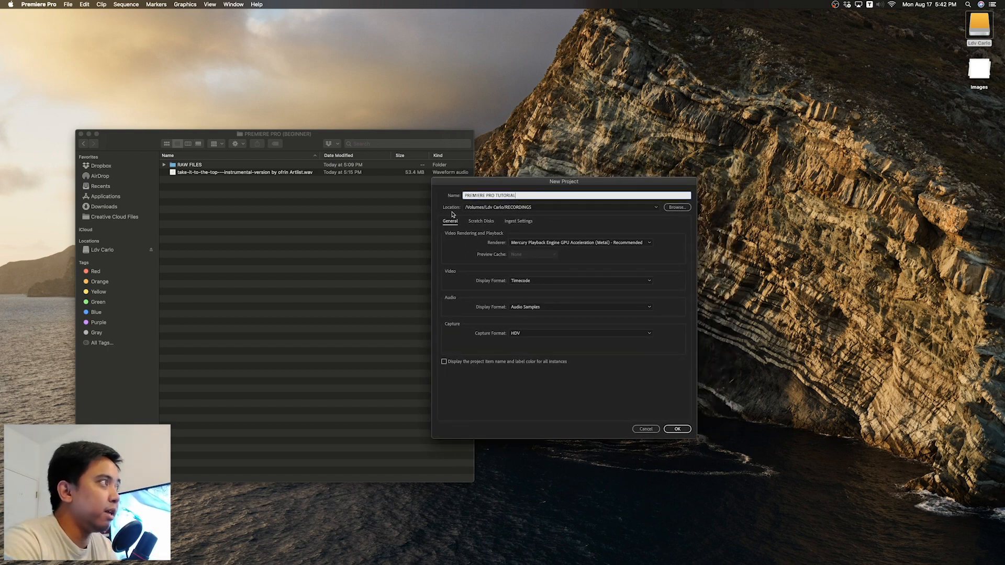
left_click_drag(569, 183, 602, 191)
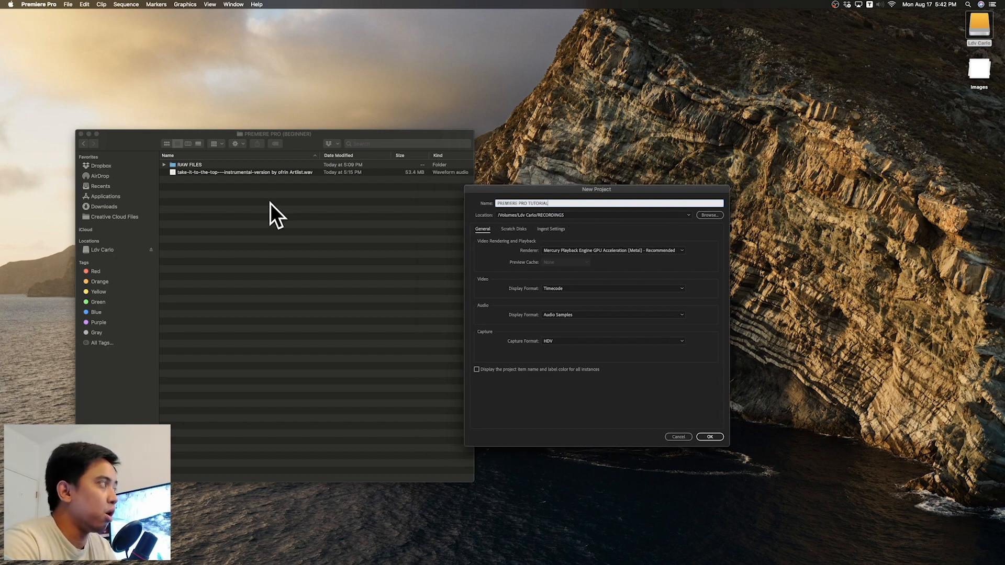
Step: Set the project location to the PREMIERE PRO (BEGINNER) folder inside LDV TUTORIALS and create the project
left_click(709, 215)
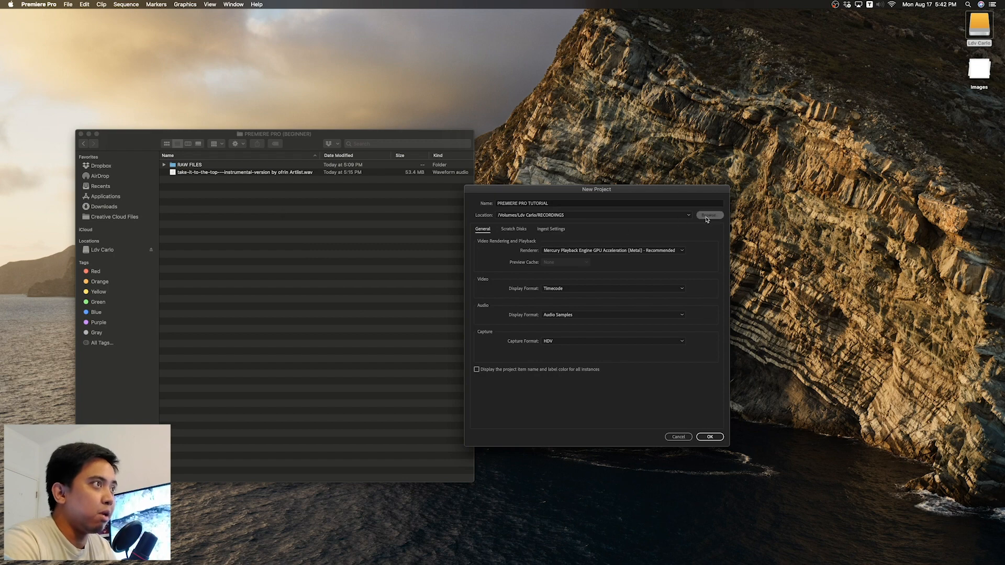
left_click(518, 312)
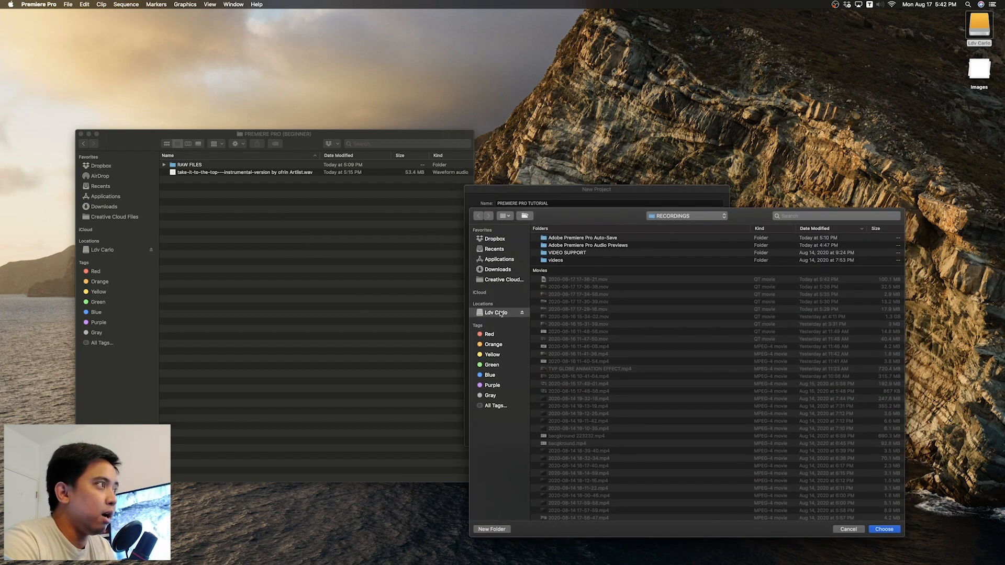
double_click(567, 246)
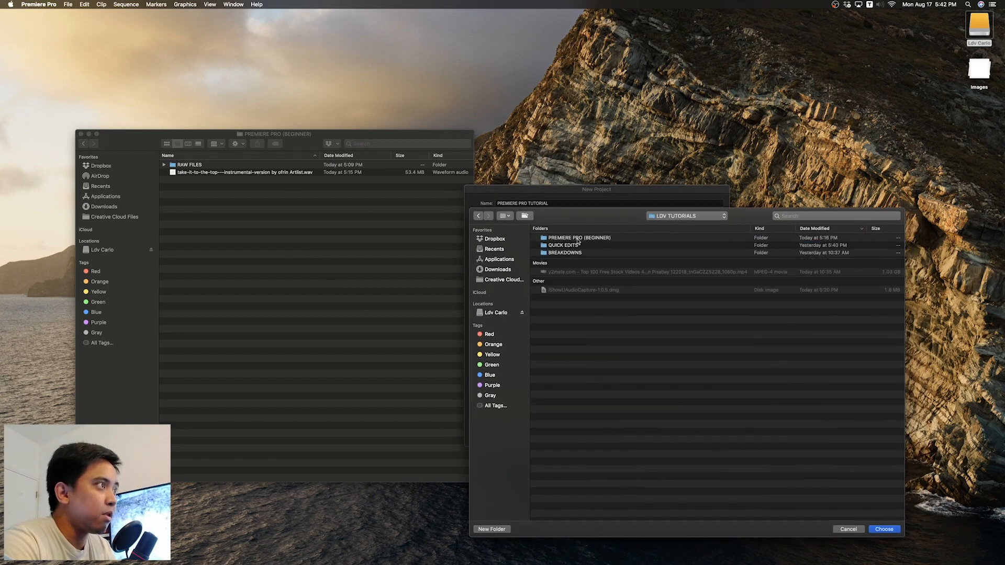
double_click(576, 240)
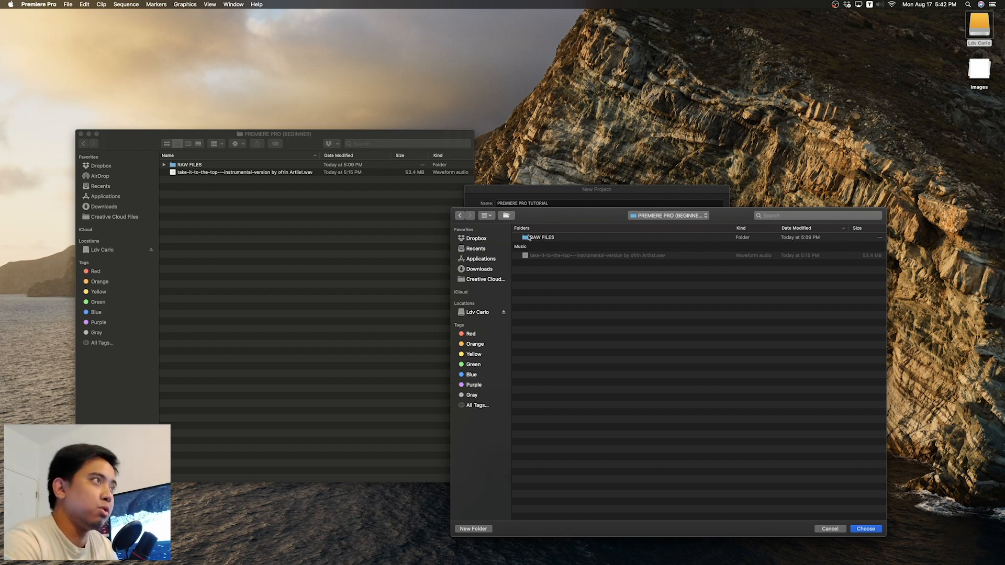
left_click_drag(547, 218, 517, 217)
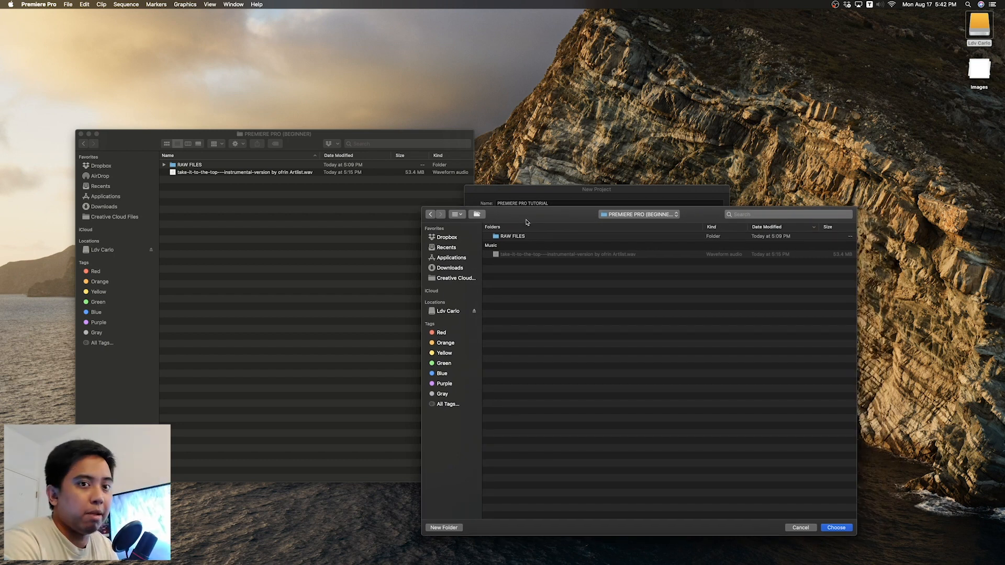
left_click(835, 527)
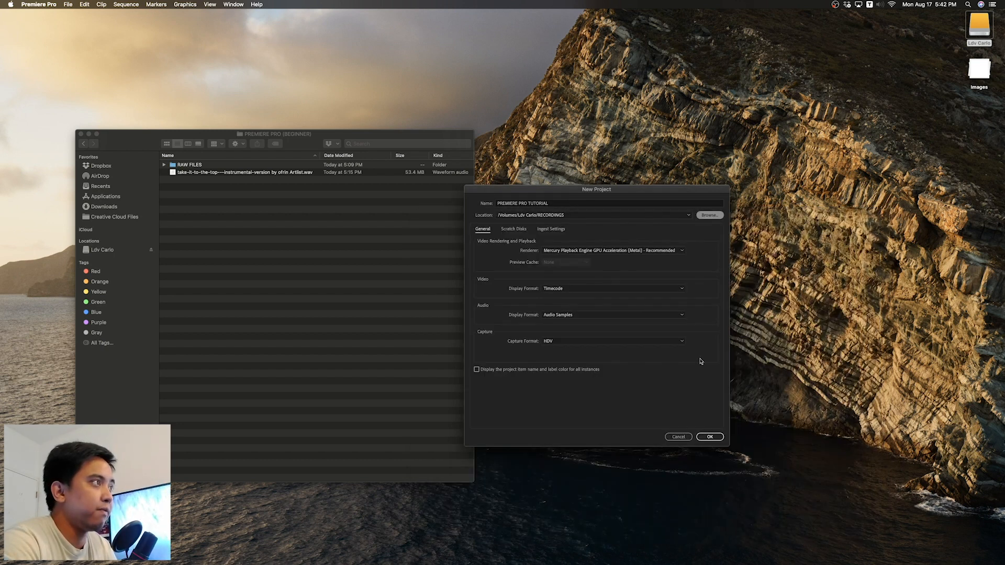
left_click(679, 436)
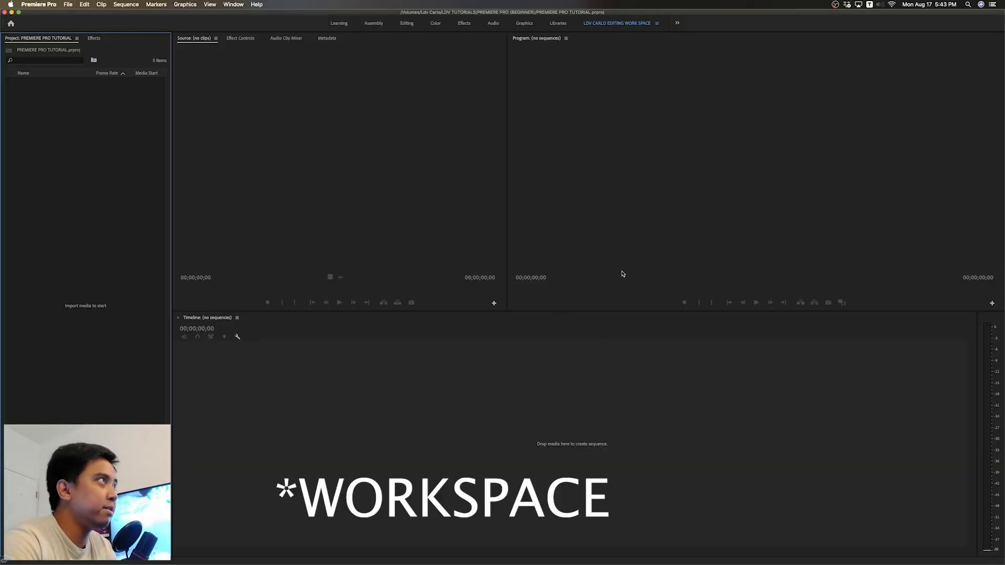
Step: Switch to the Editing workspace and examine its project, source, program and timeline areas
left_click(404, 25)
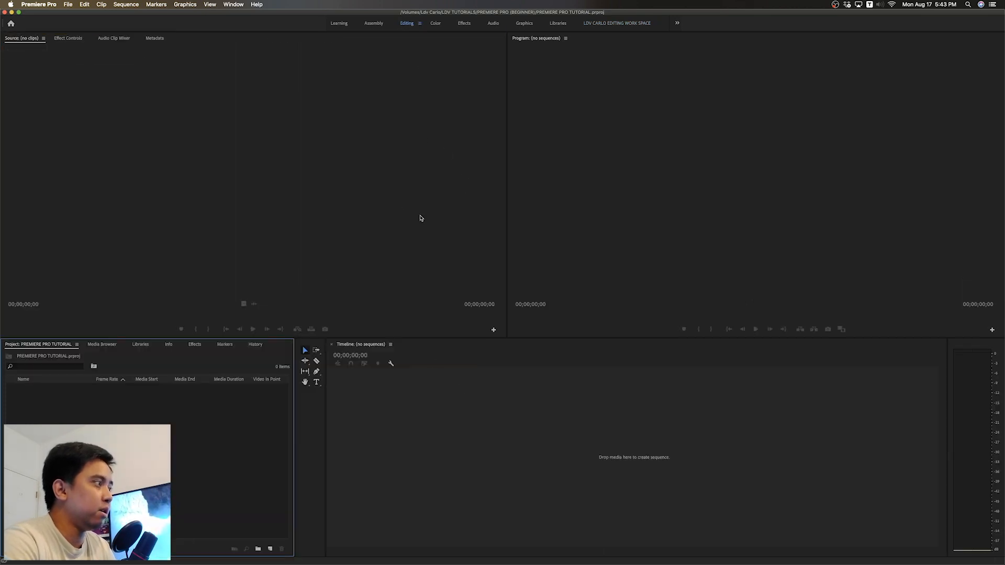
left_click(573, 448)
left_click(567, 261)
left_click(338, 244)
left_click(212, 445)
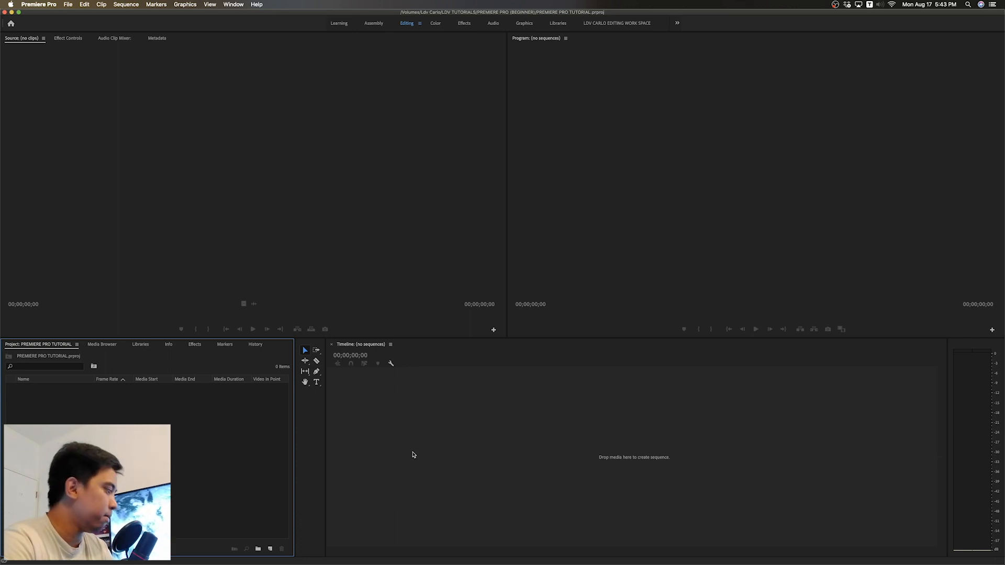
left_click(227, 230)
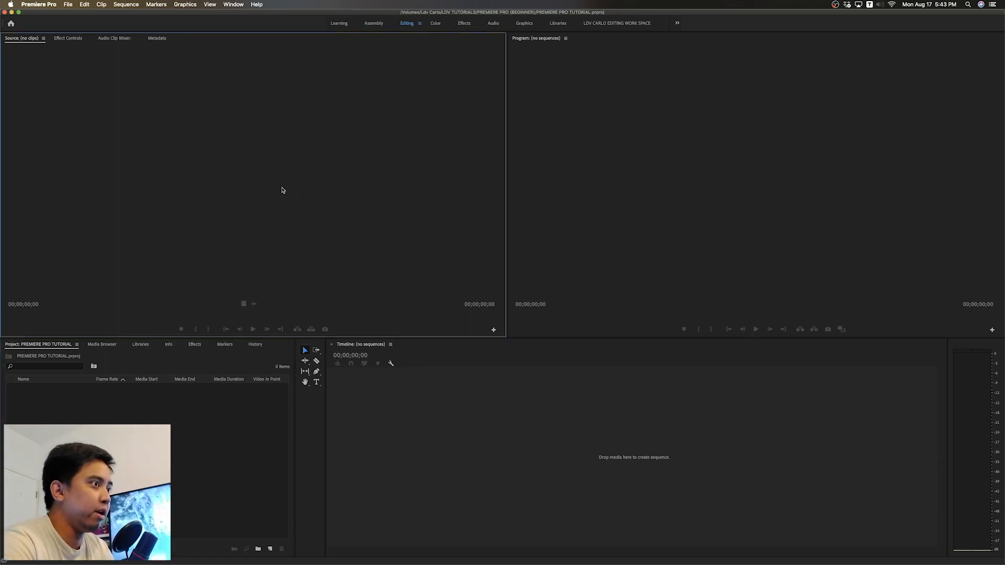
left_click(567, 170)
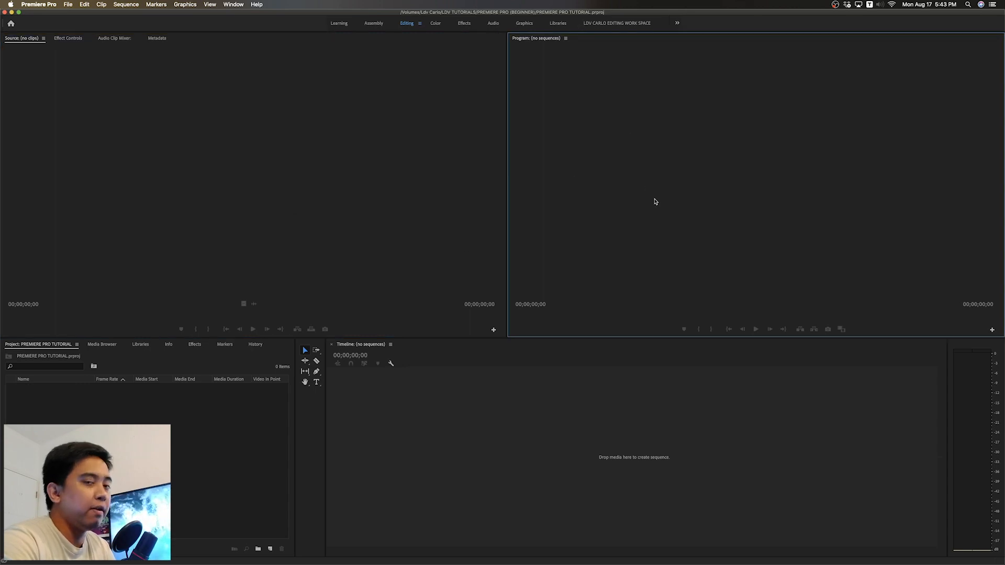
left_click(546, 473)
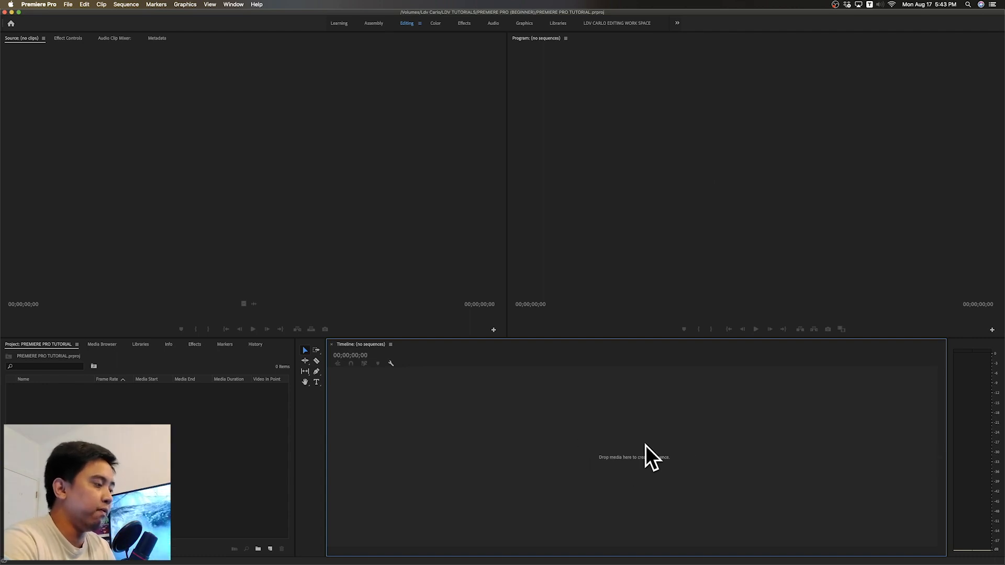
left_click(592, 262)
left_click(391, 194)
left_click(464, 447)
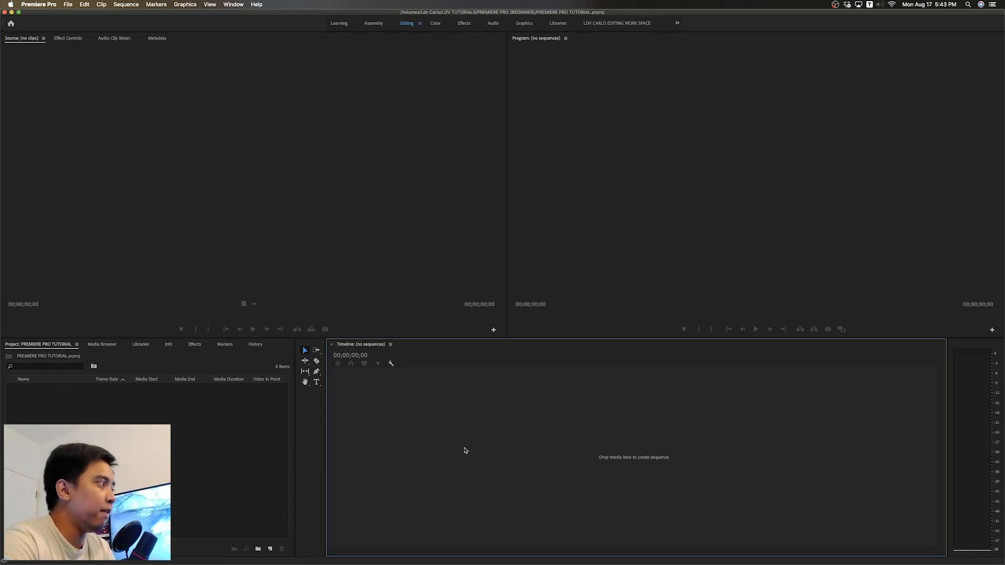
left_click(287, 453)
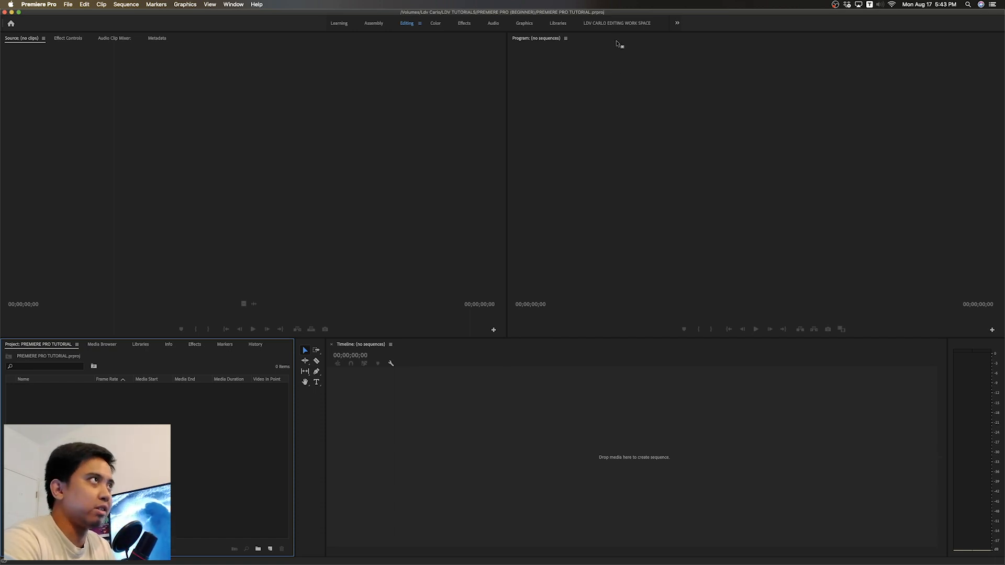
Step: Return to the custom editing workspace
left_click(610, 24)
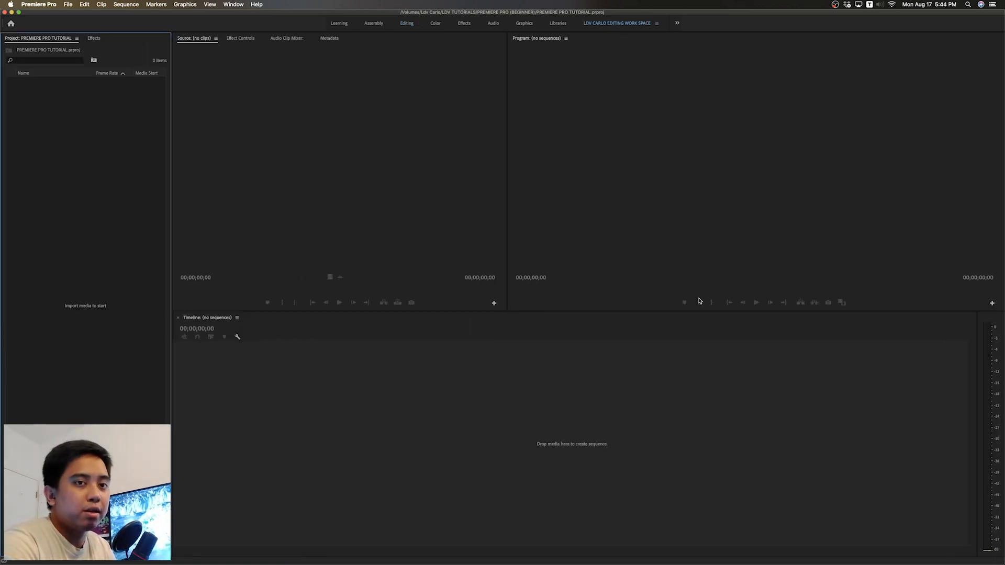
double_click(90, 313)
left_click(673, 392)
Step: Import the RAW FILES folder and the take-it-to-the-top music track from Finder into the Premiere Pro project
mouse_move(386, 555)
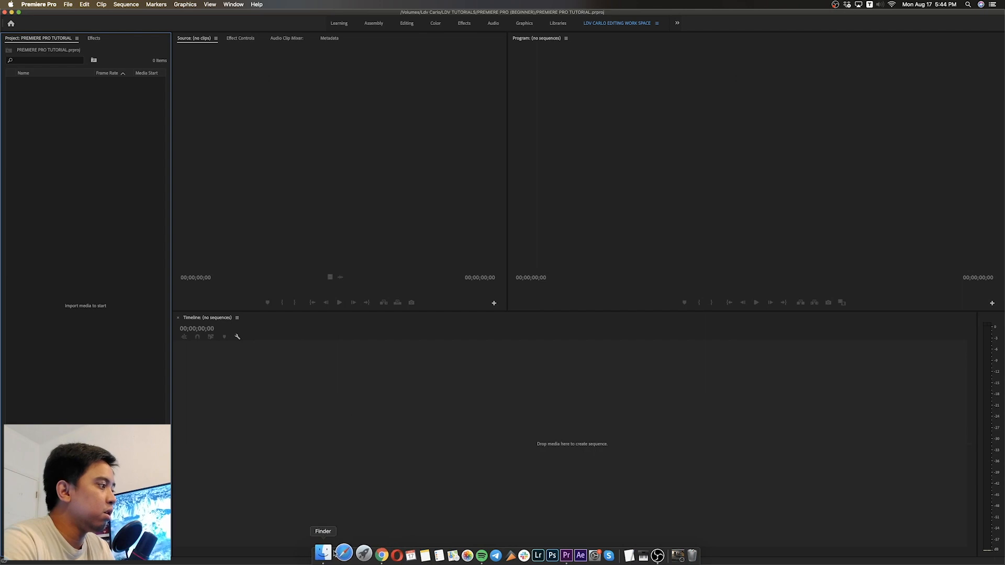
left_click(330, 553)
left_click_drag(309, 142, 471, 174)
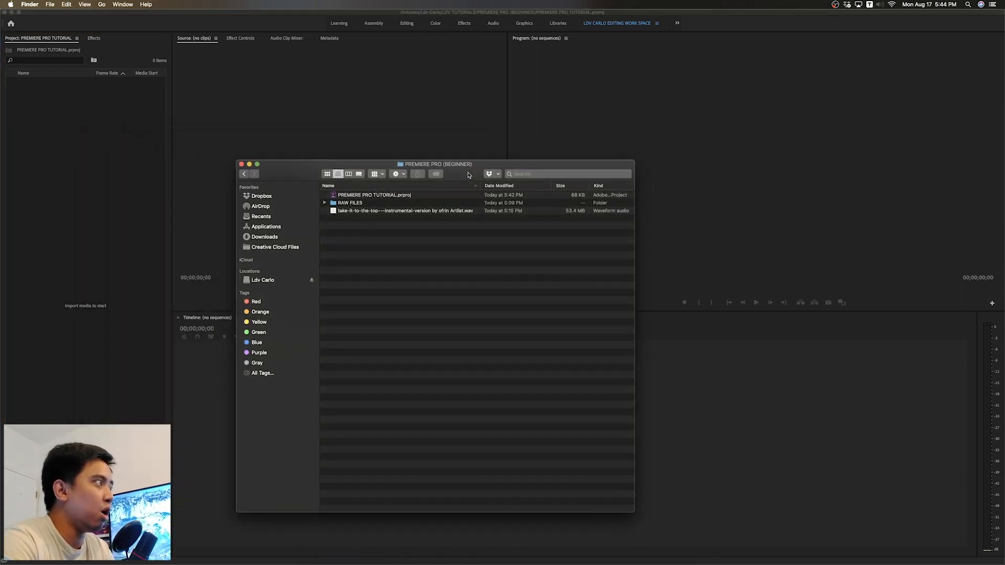
left_click_drag(400, 239, 367, 203)
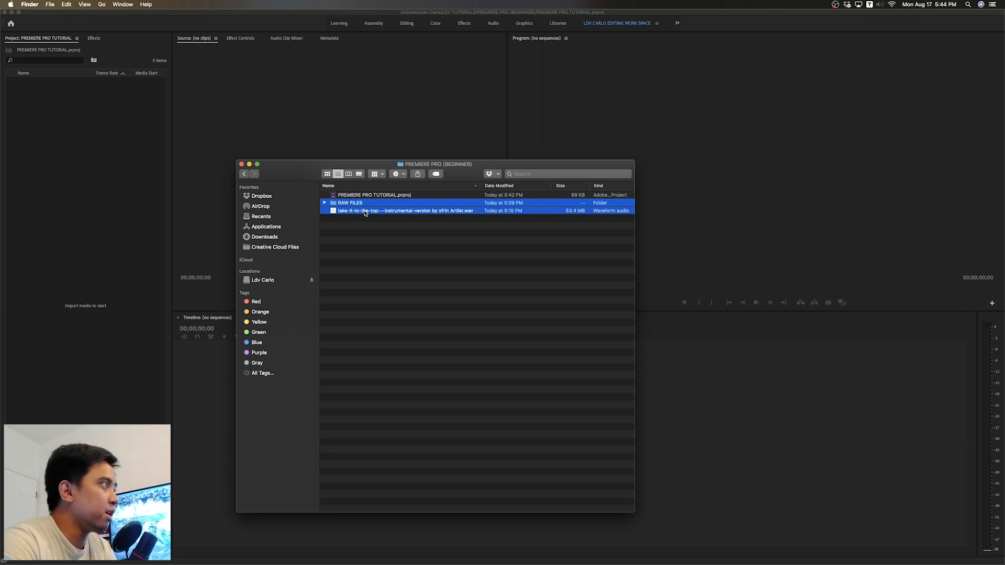
left_click_drag(387, 208, 101, 127)
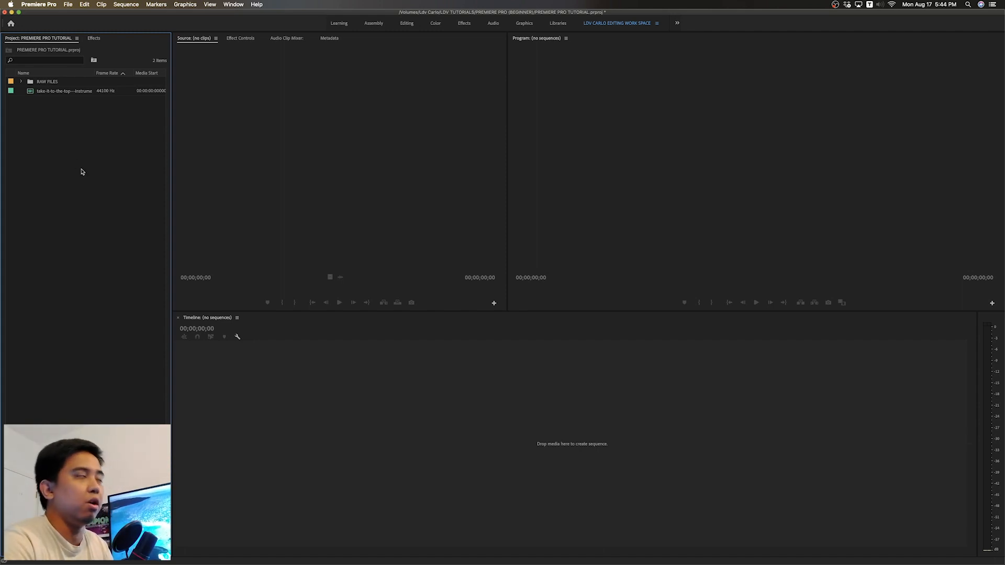
Step: Expand the RAW FILES bin and inspect the properties of VIDEO 1.mp4, checking its image size and frame rate
left_click(21, 81)
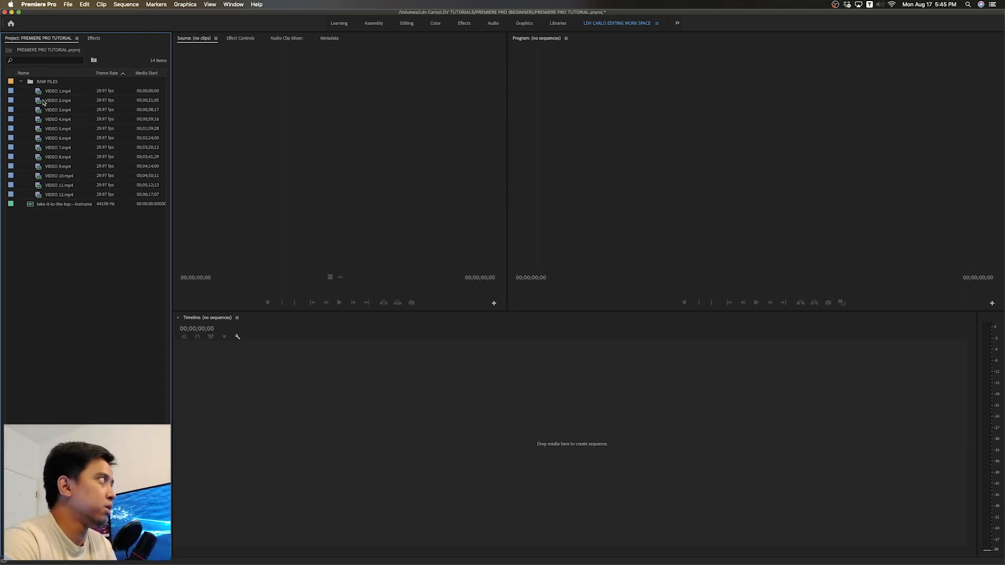
right_click(66, 94)
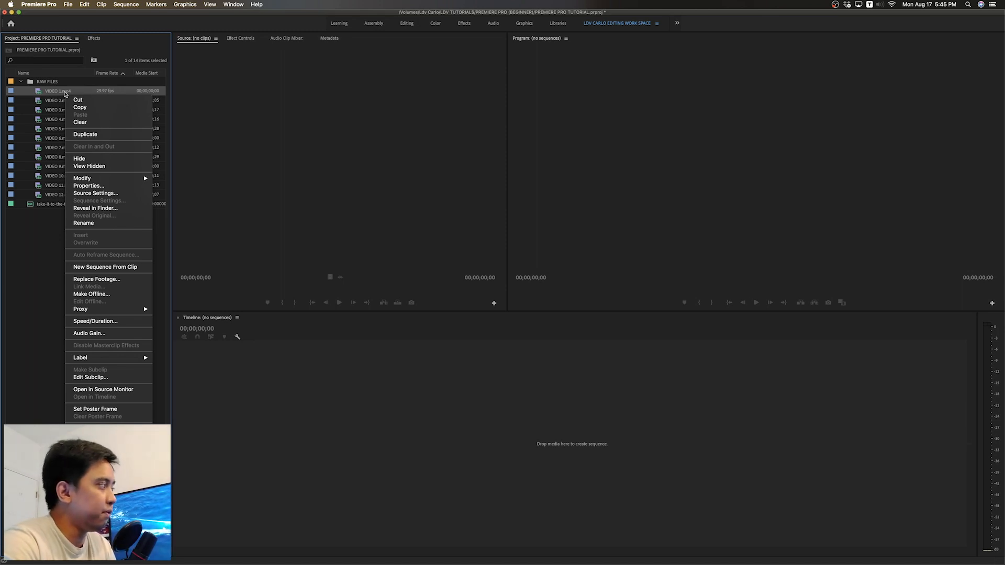
left_click(86, 185)
left_click_drag(84, 93, 442, 233)
left_click_drag(459, 274, 436, 274)
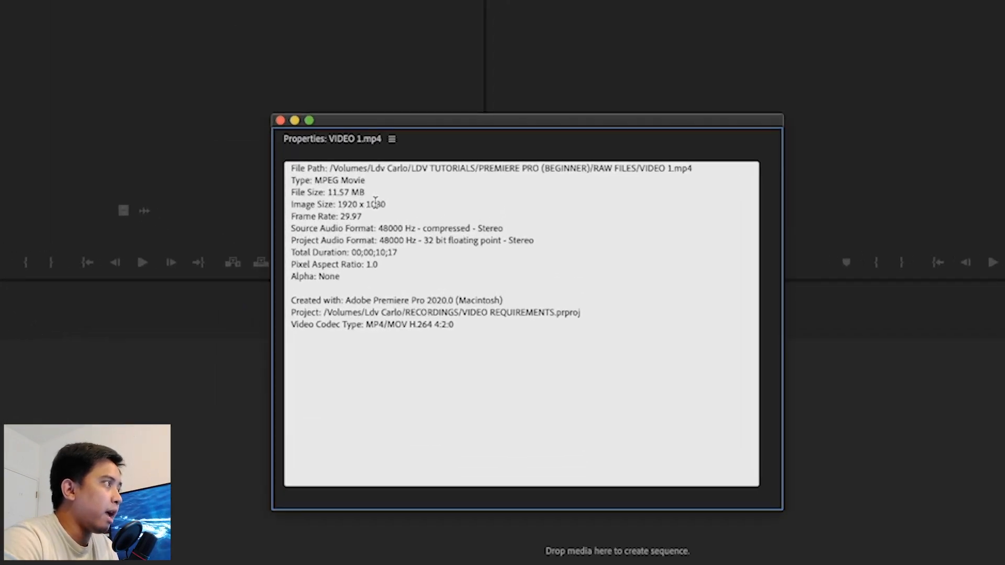
mouse_move(341, 204)
left_mouse_down()
mouse_move(390, 206)
mouse_move(340, 217)
left_mouse_up()
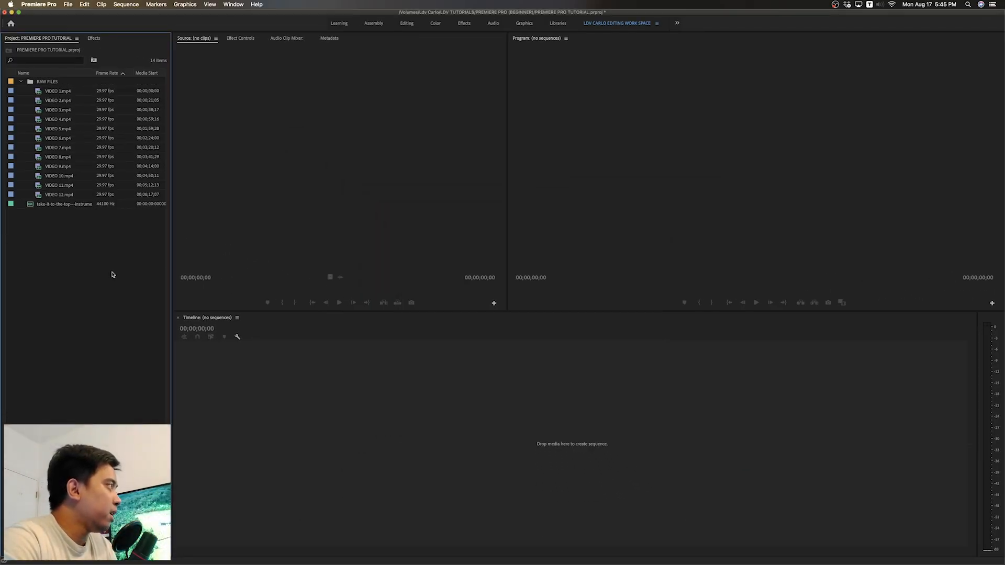
Step: Start creating a new sequence in the project
right_click(112, 275)
mouse_move(149, 307)
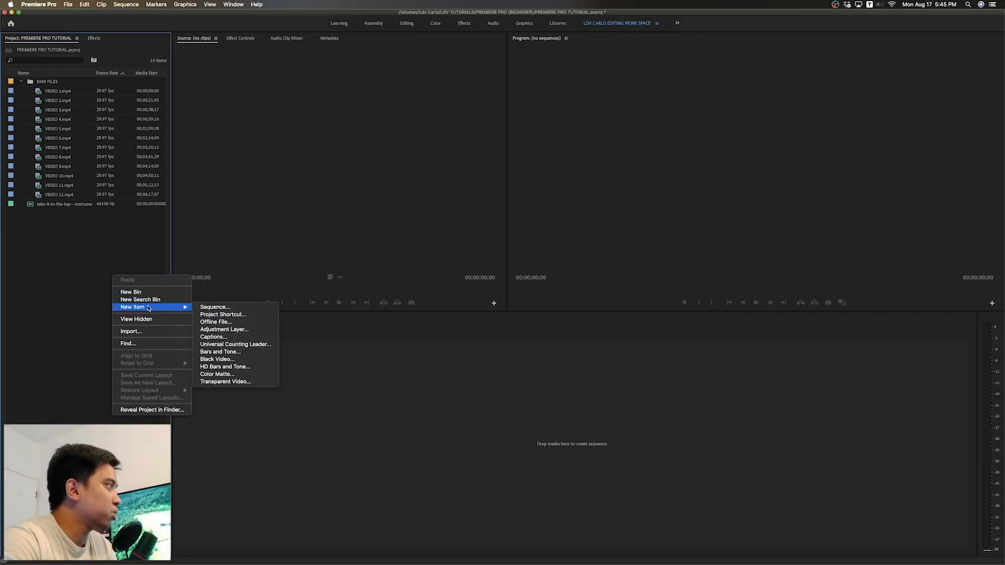
left_click(213, 307)
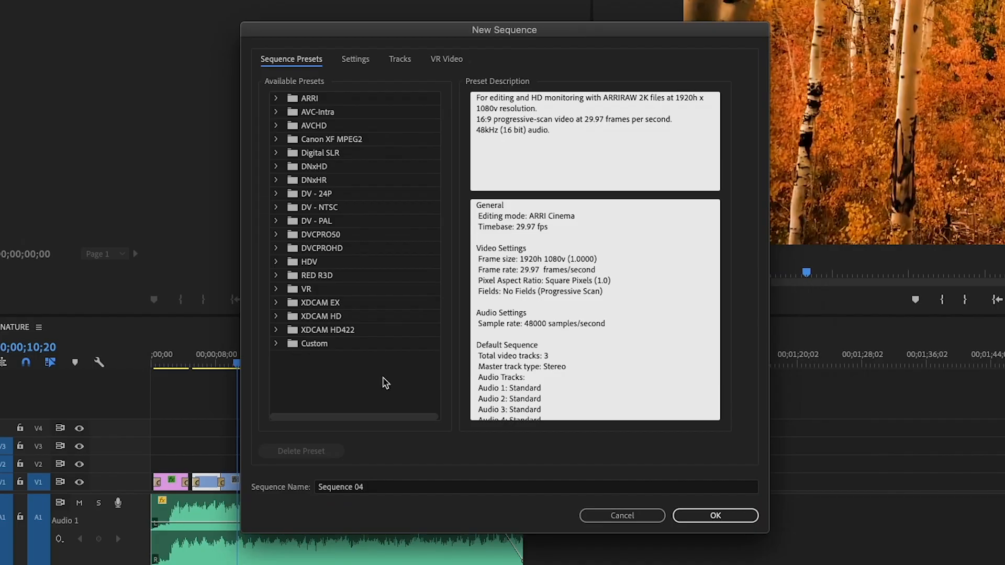
Step: Examine the ARRI 1080p sequence presets at 23.976, 24, 25 and 29.97 fps and compare their descriptions
left_click_drag(406, 34, 393, 35)
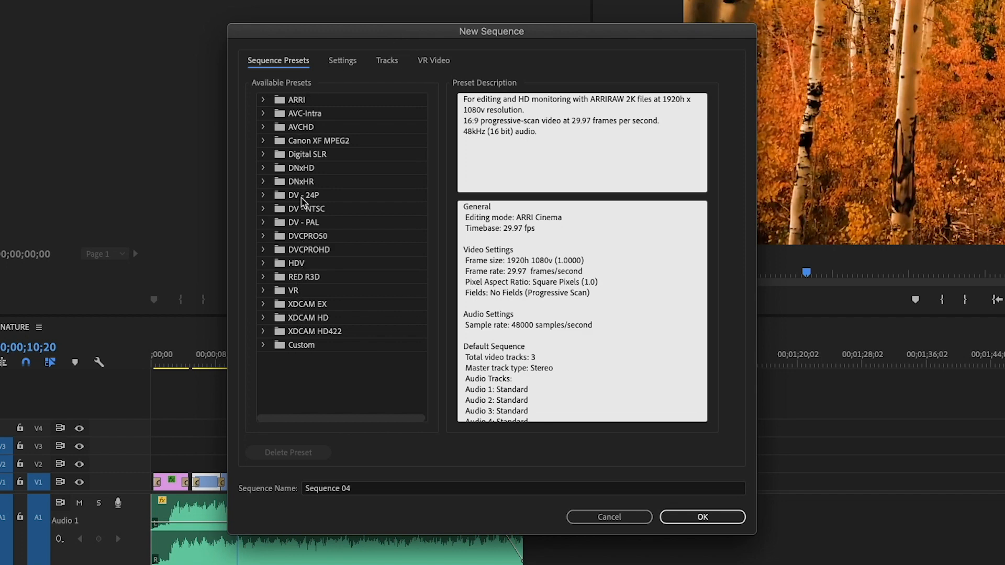
left_click(261, 100)
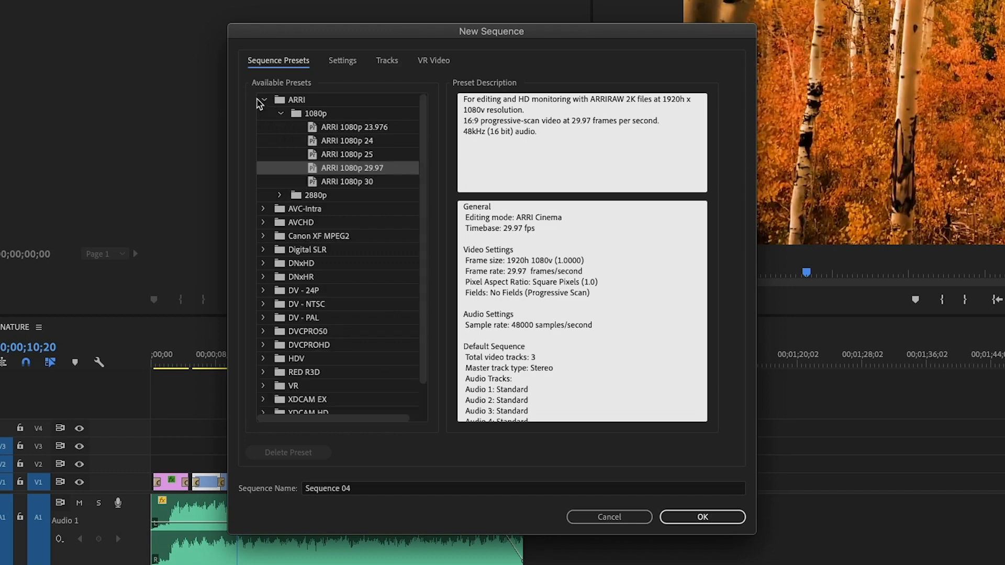
left_click(282, 113)
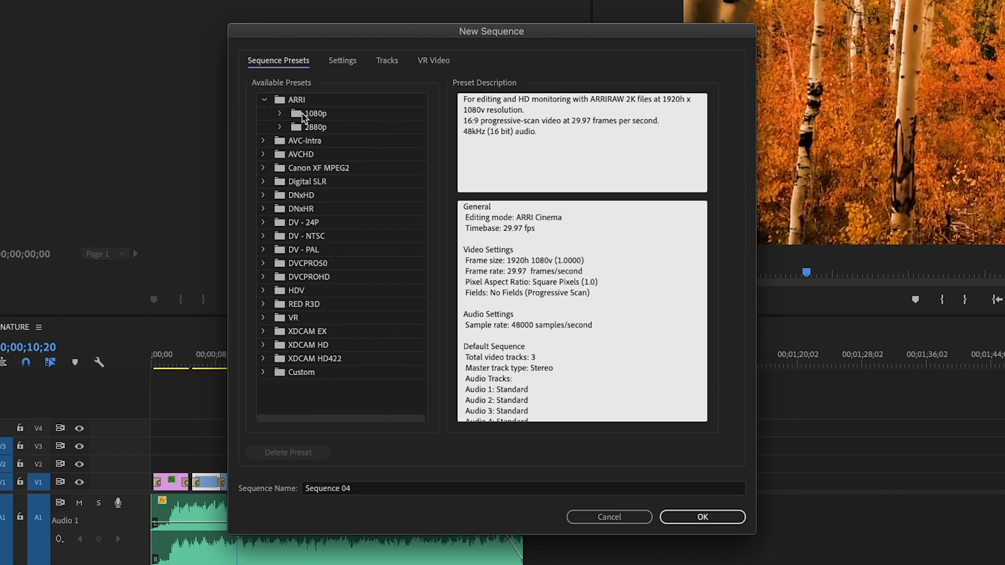
left_click(308, 116)
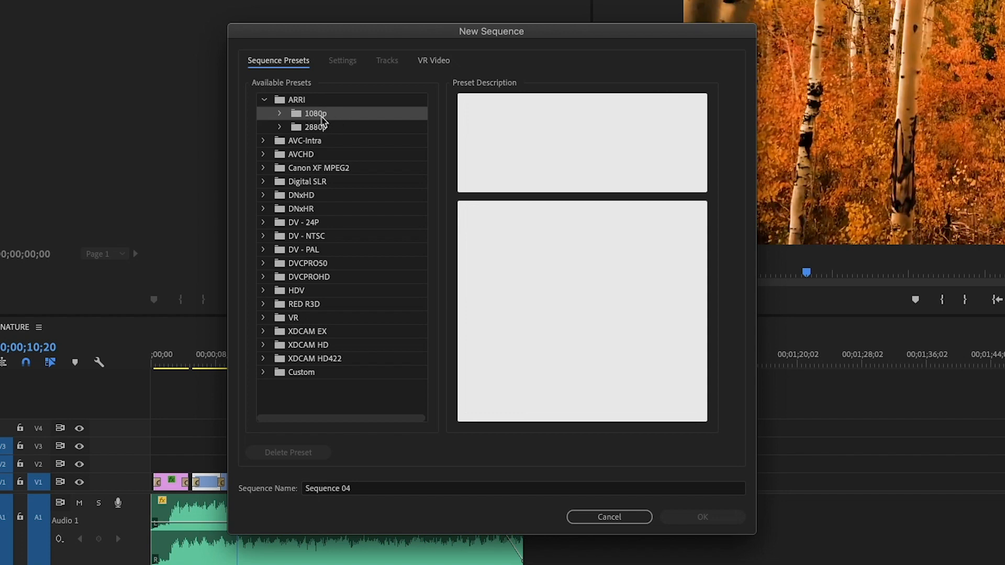
left_click(280, 113)
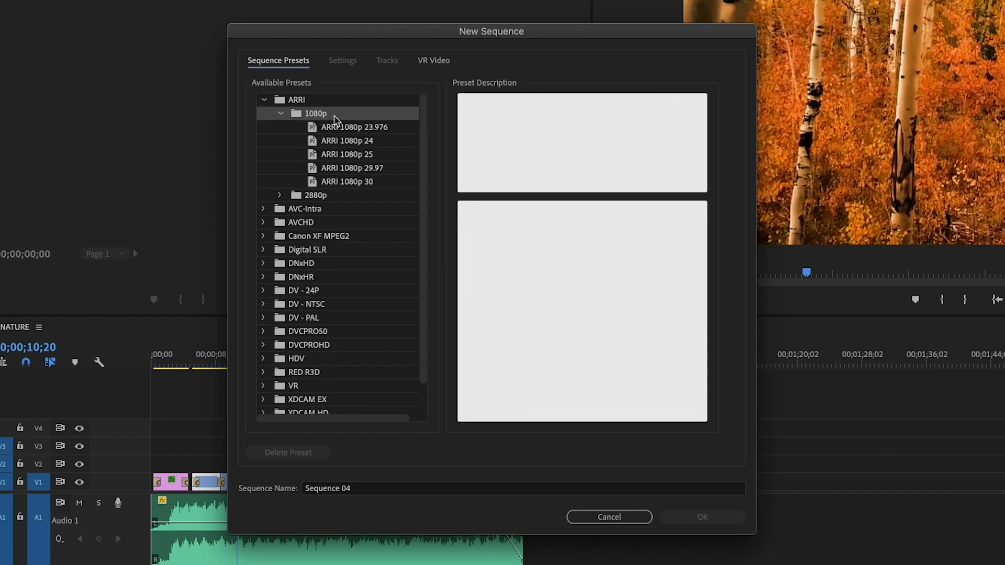
left_click(363, 136)
left_click(367, 131)
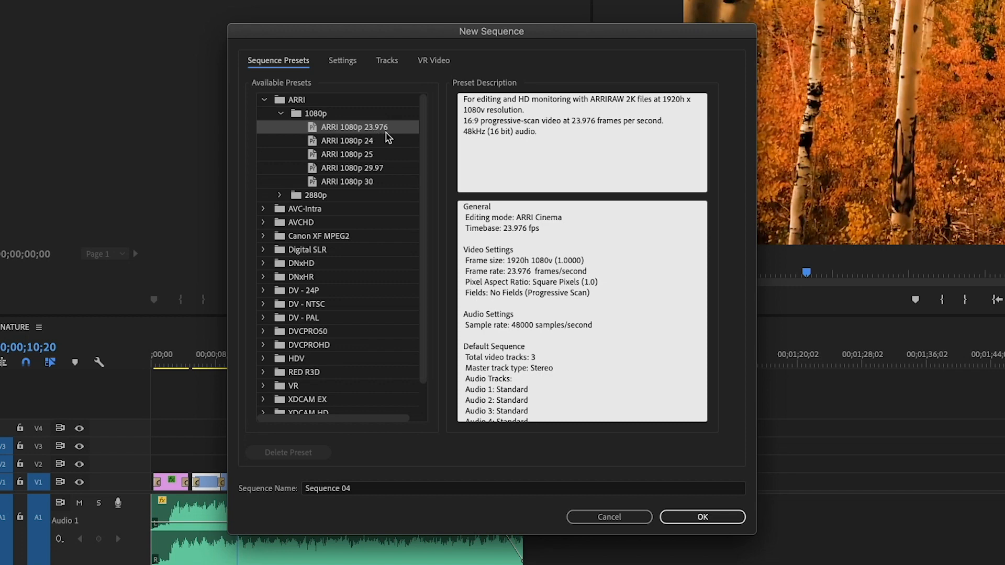
left_click(380, 142)
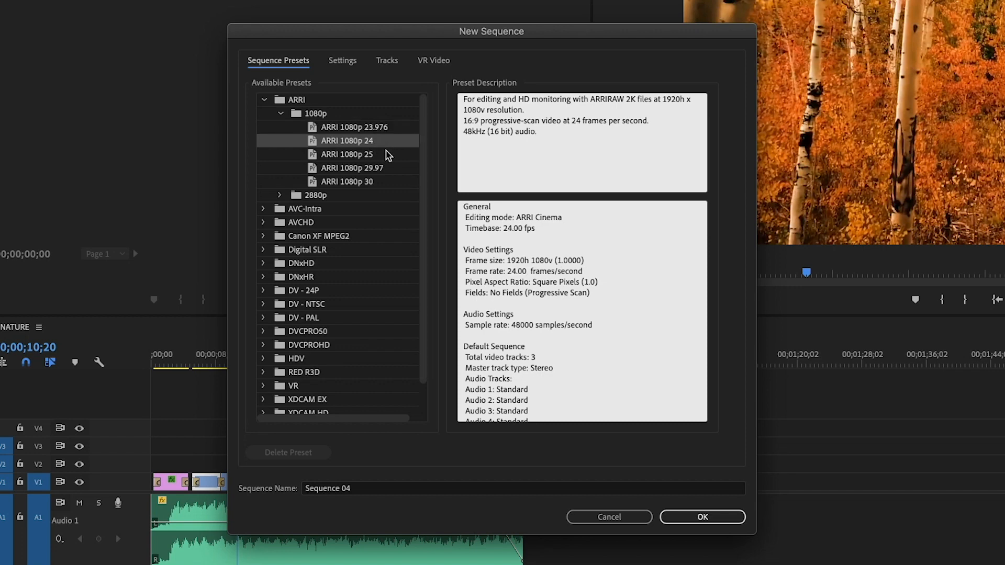
left_click(380, 157)
left_click(387, 168)
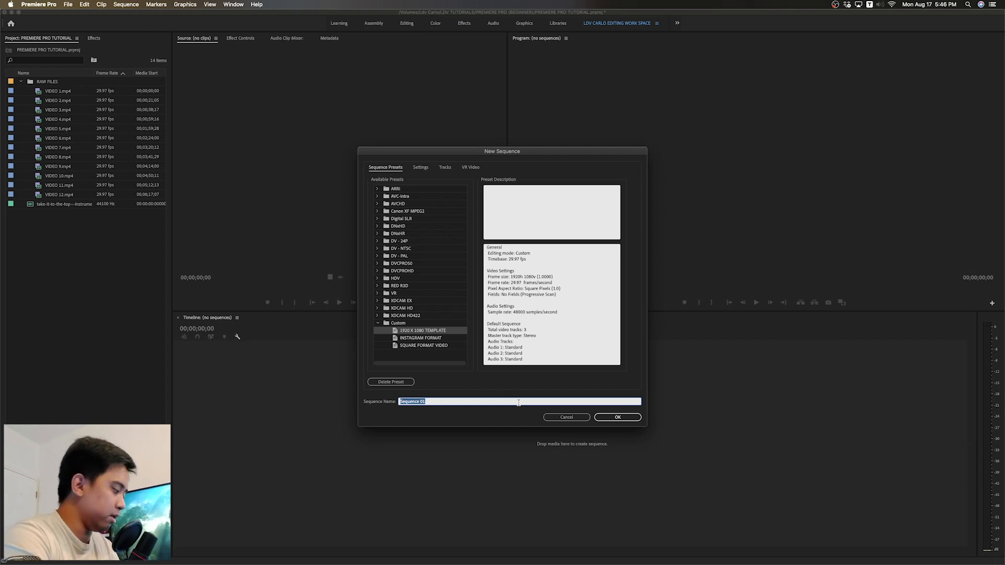
Step: Name the sequence NATURE and create it from the custom 1920 X 1080 TEMPLATE preset
key("BackSpace")
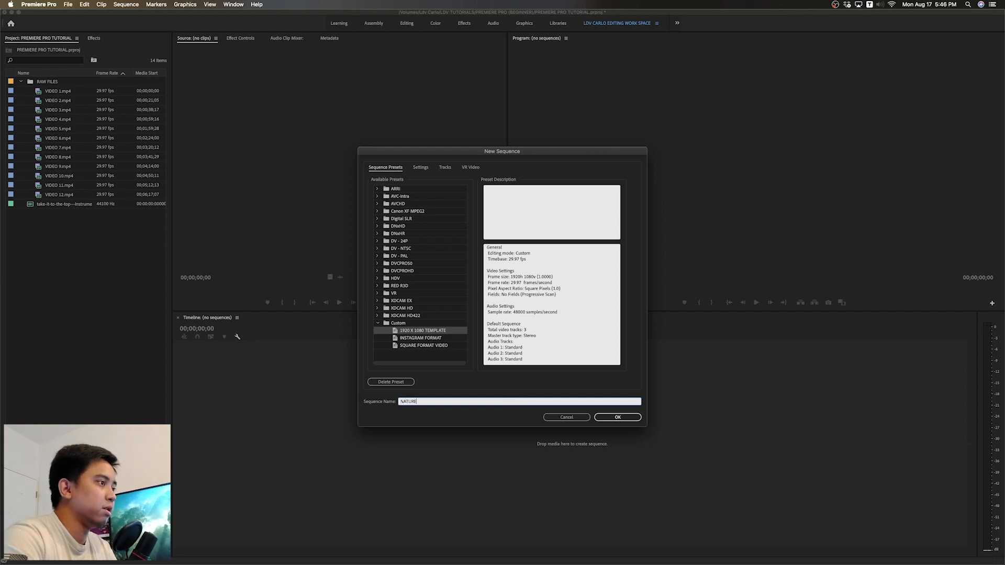
left_click(627, 419)
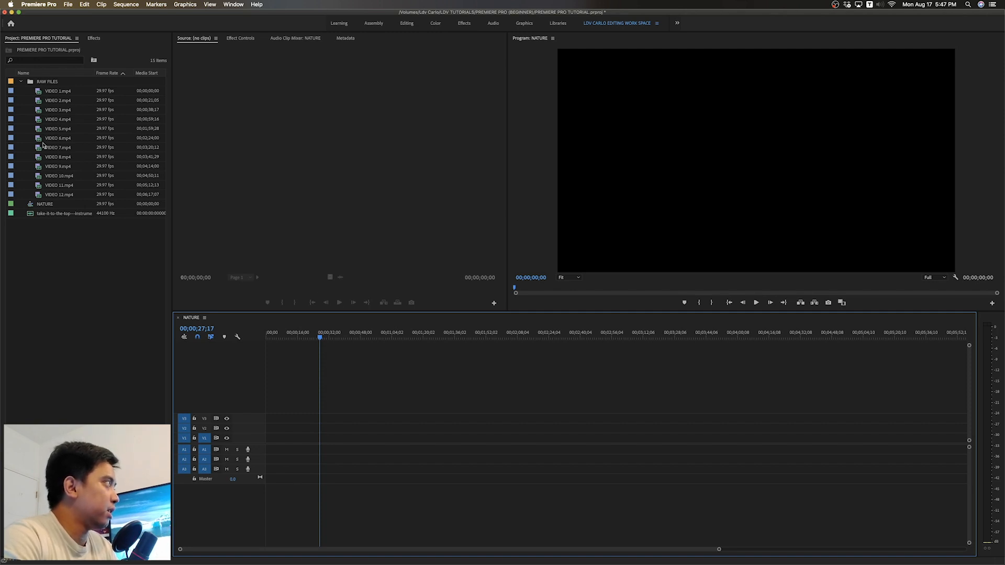
Step: Mark VIDEO 1.mp4 from 00;00;00;26 to 00;00;07;13 and place only its video at the start of track V1
double_click(39, 92)
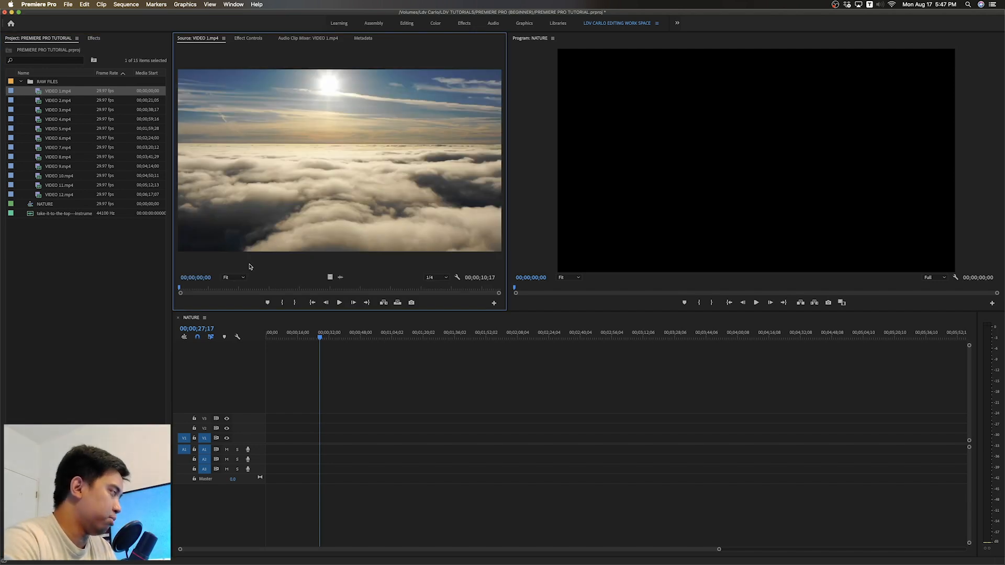
mouse_move(195, 289)
left_mouse_down()
mouse_move(452, 291)
mouse_move(205, 290)
left_mouse_up()
left_click(585, 514)
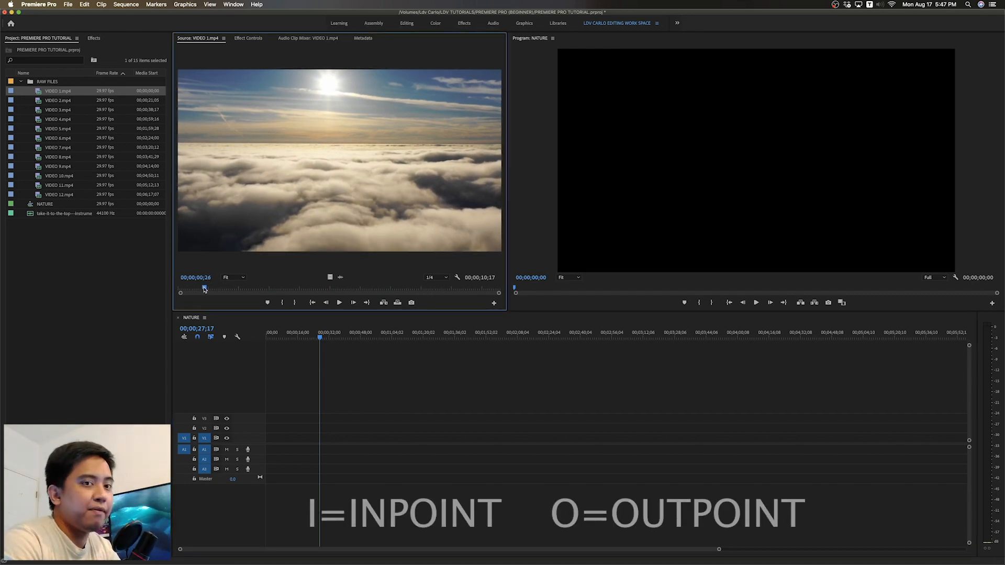
key("i")
left_click_drag(205, 290, 404, 292)
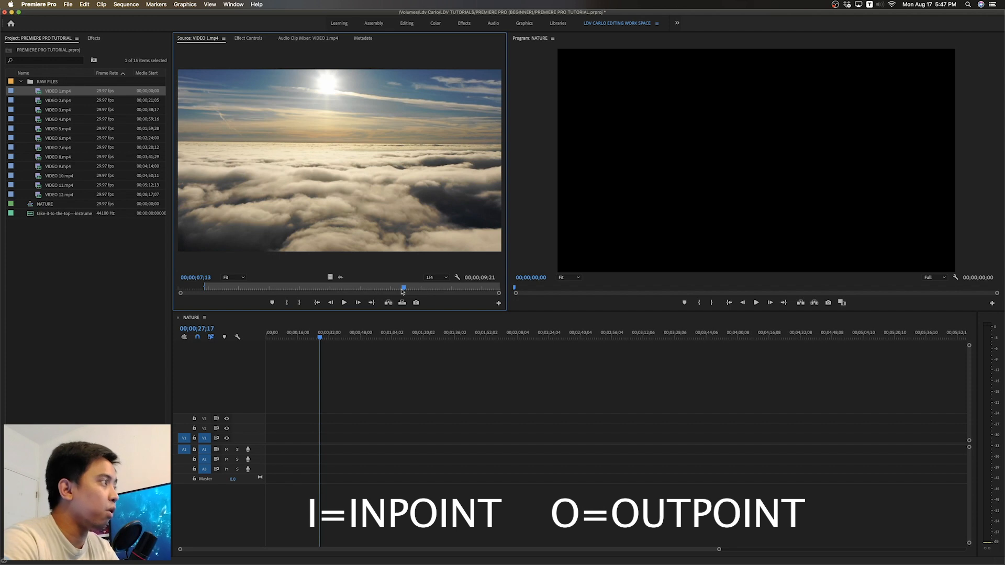
key("o")
left_click_drag(330, 277, 274, 439)
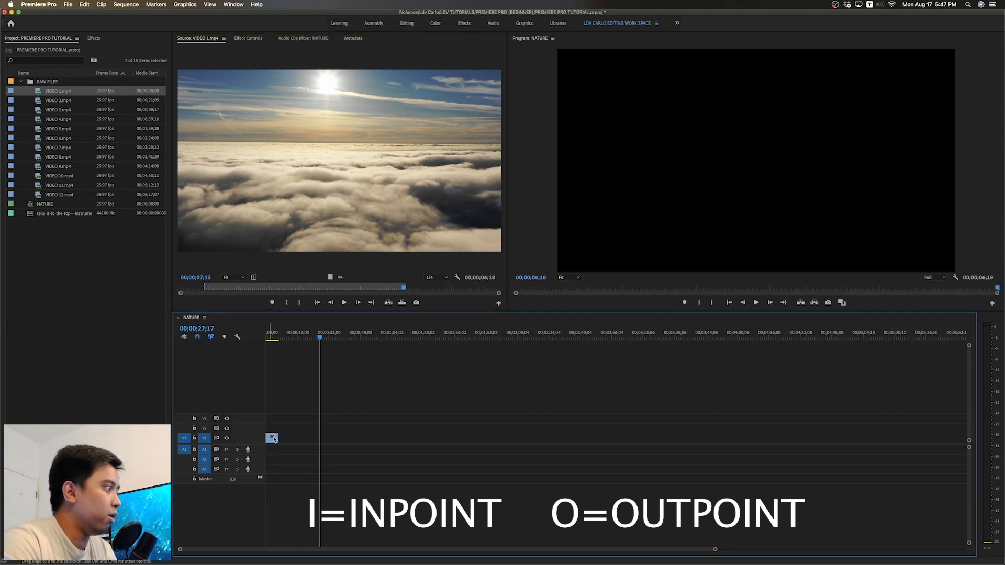
Step: Stack video-only copies of VIDEO 1.mp4 on the tracks above V1 and delete them
left_click_drag(290, 338, 274, 340)
key("=")
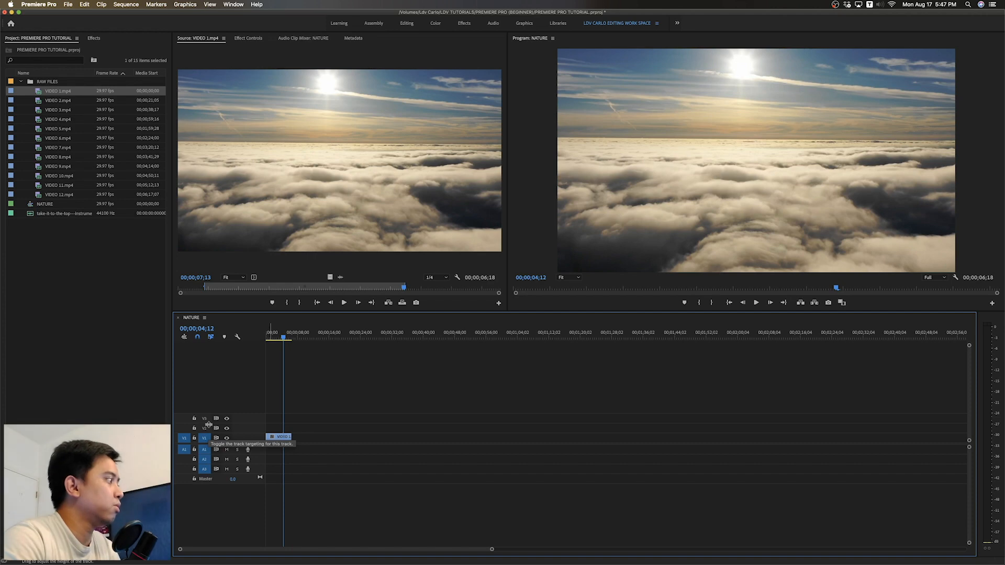
left_click_drag(327, 276, 278, 428)
left_click_drag(329, 277, 273, 417)
left_click_drag(329, 277, 258, 411)
left_click_drag(357, 396, 278, 427)
key("Delete")
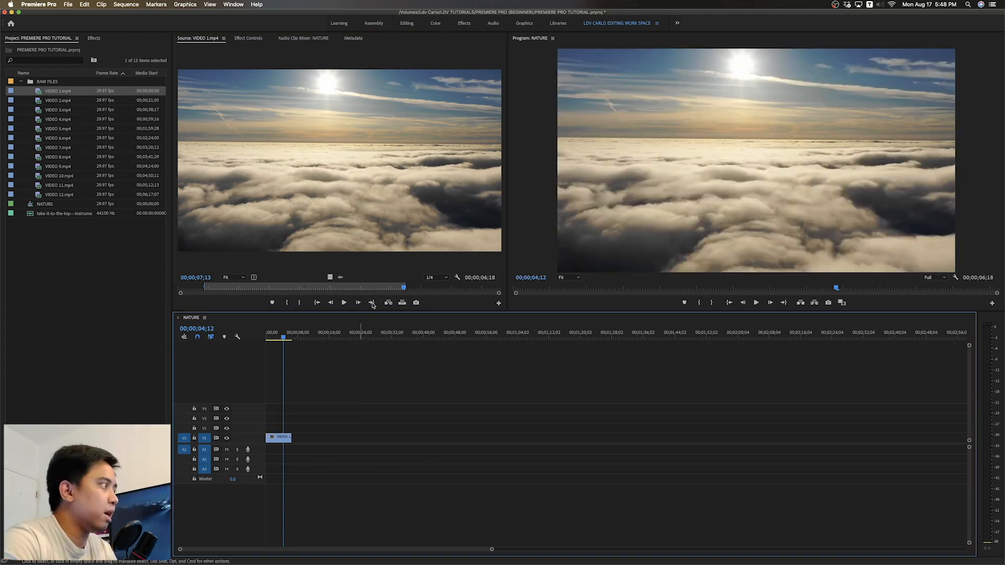
Step: Place only the audio of VIDEO 1.mp4 on track A1 and delete it
left_click_drag(340, 277, 260, 454)
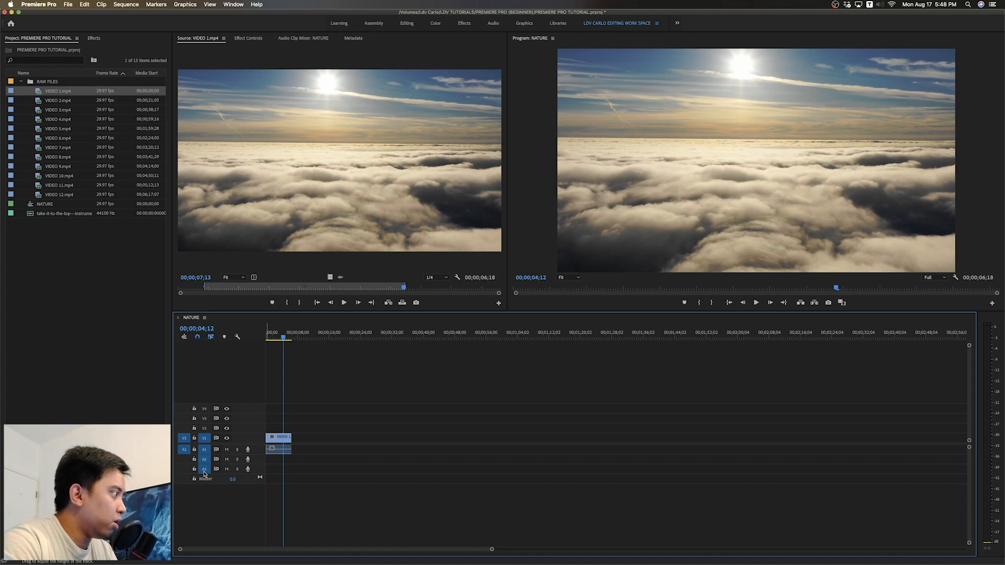
left_click(274, 450)
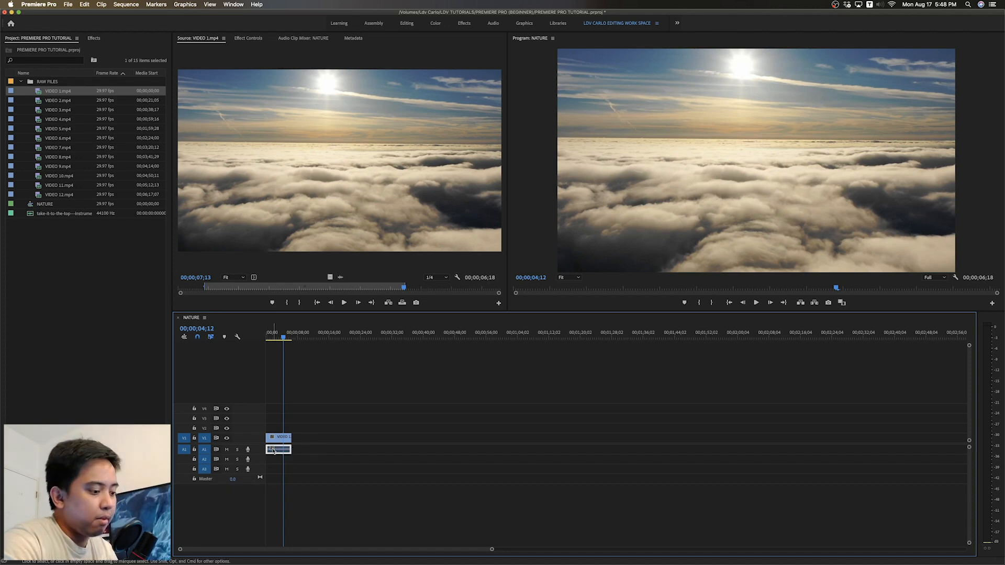
key("BackSpace")
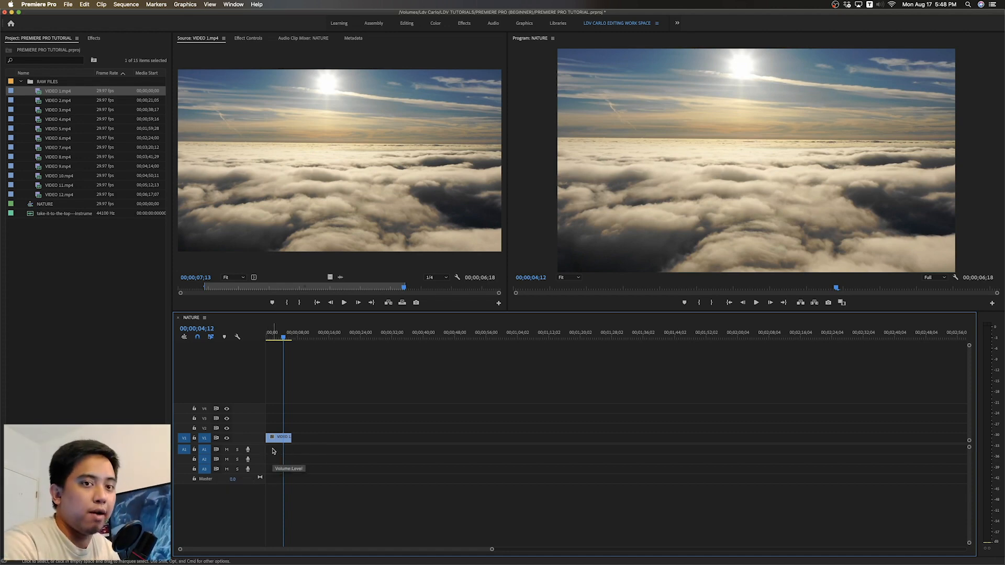
Step: Mark VIDEO 2.mp4 from 00;00;23;07 to 00;00;26;28, place its video after VIDEO 1.mp4 on V1, and play the transition
left_click(270, 338)
mouse_move(270, 341)
left_mouse_down()
mouse_move(282, 340)
mouse_move(271, 339)
left_mouse_up()
double_click(41, 102)
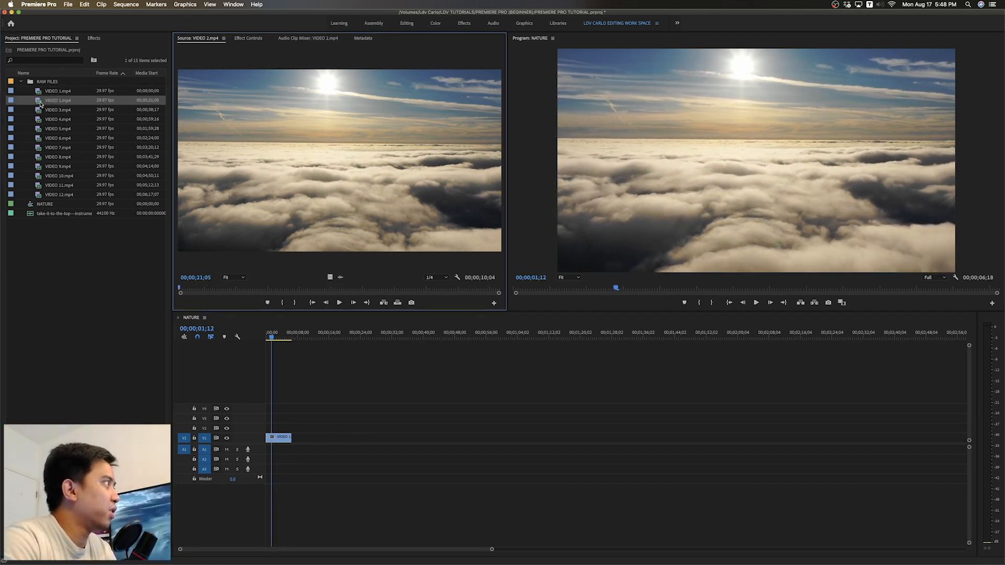
left_click_drag(194, 289, 244, 292)
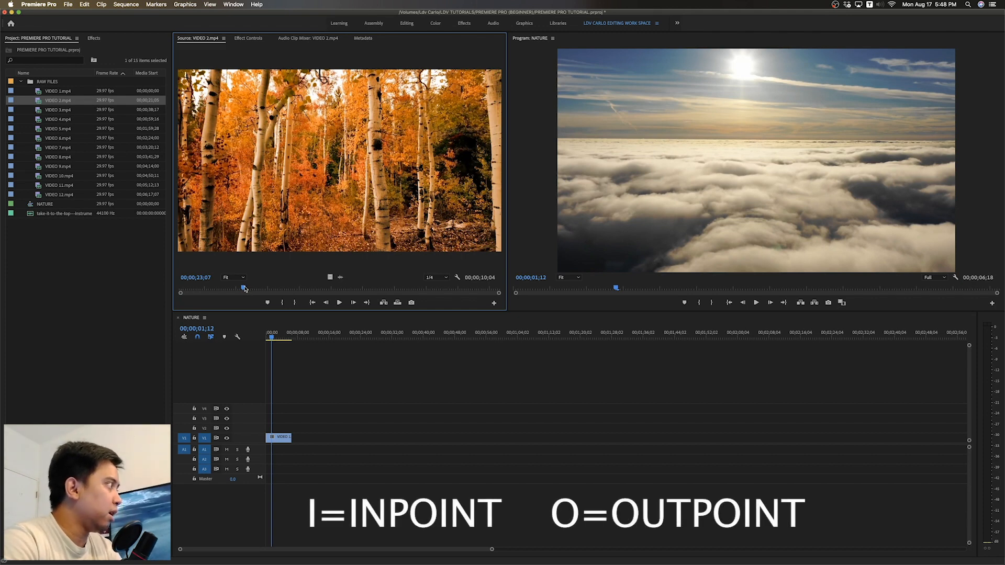
key("i")
left_click_drag(244, 289, 306, 439)
key("o")
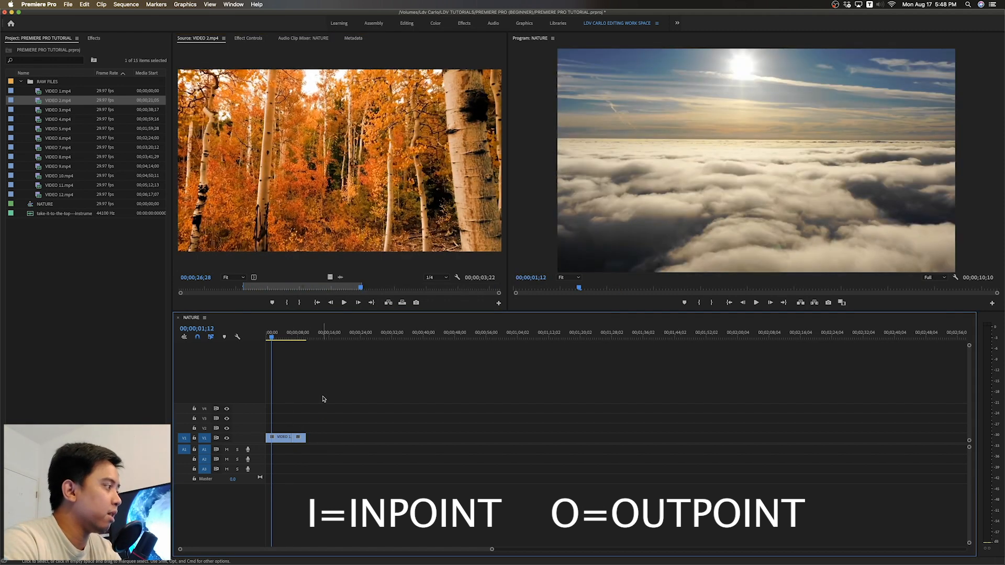
left_click(291, 336)
key("space")
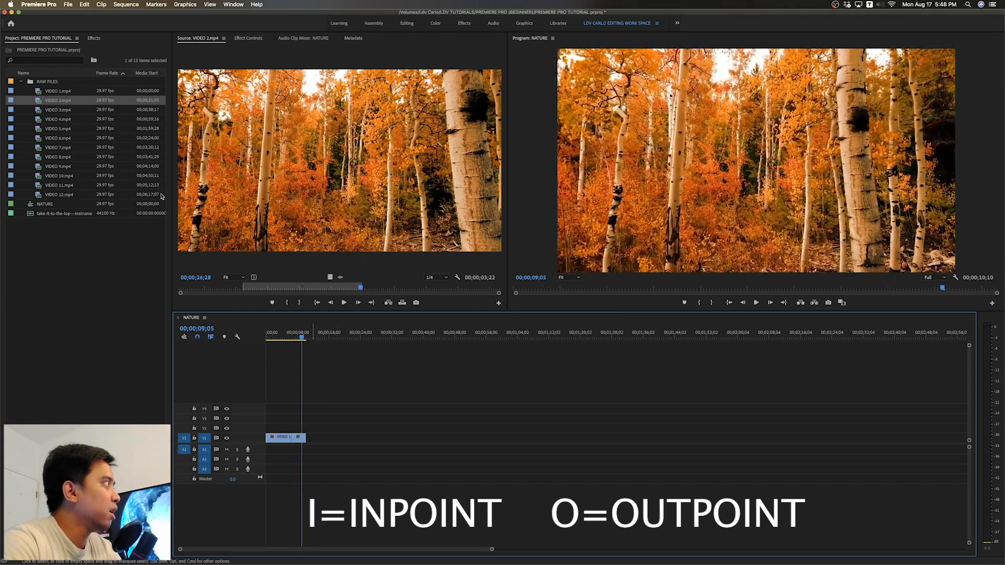
Step: Mark a section of VIDEO 3.mp4 ending at 00;00;48;25 and place its video directly after VIDEO 2.mp4 on V1
double_click(35, 110)
left_click_drag(224, 288, 318, 438)
key("i")
key("o")
left_click_drag(302, 336, 305, 340)
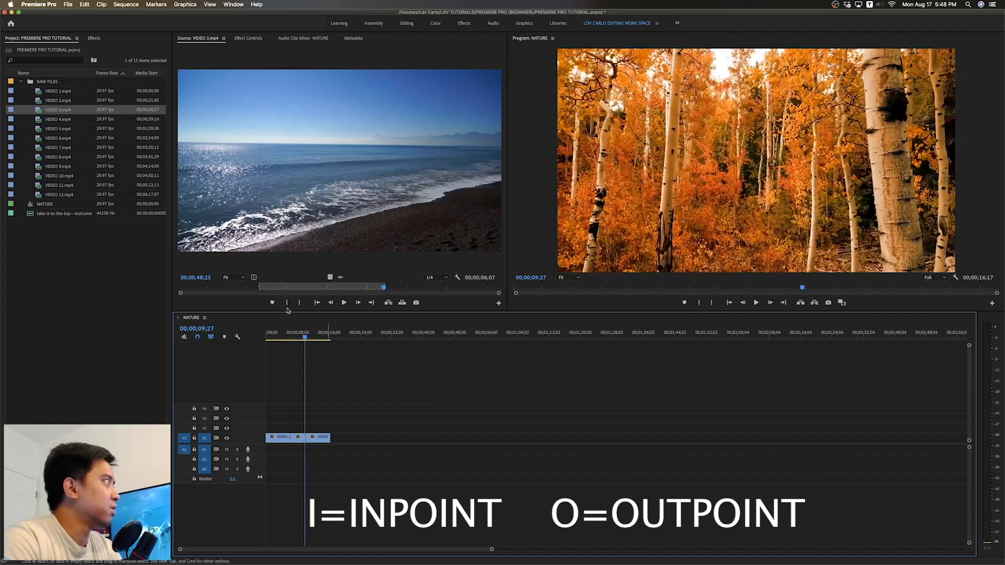
Step: Mark a 19-second section of VIDEO 4.mp4 ending at 00;01;34;10 and place its video directly after VIDEO 3.mp4 on V1
double_click(40, 122)
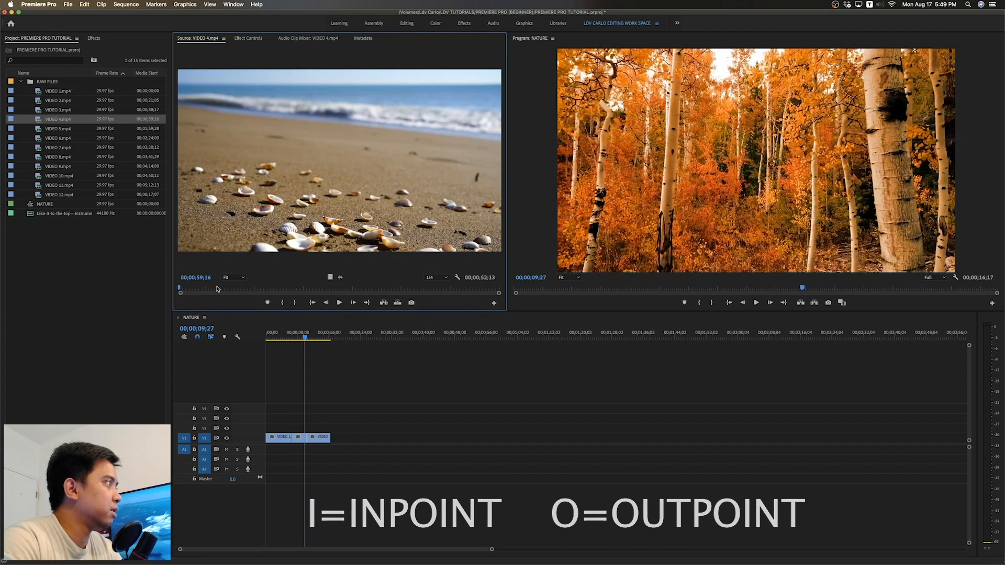
left_click(275, 288)
left_click_drag(275, 289, 390, 289)
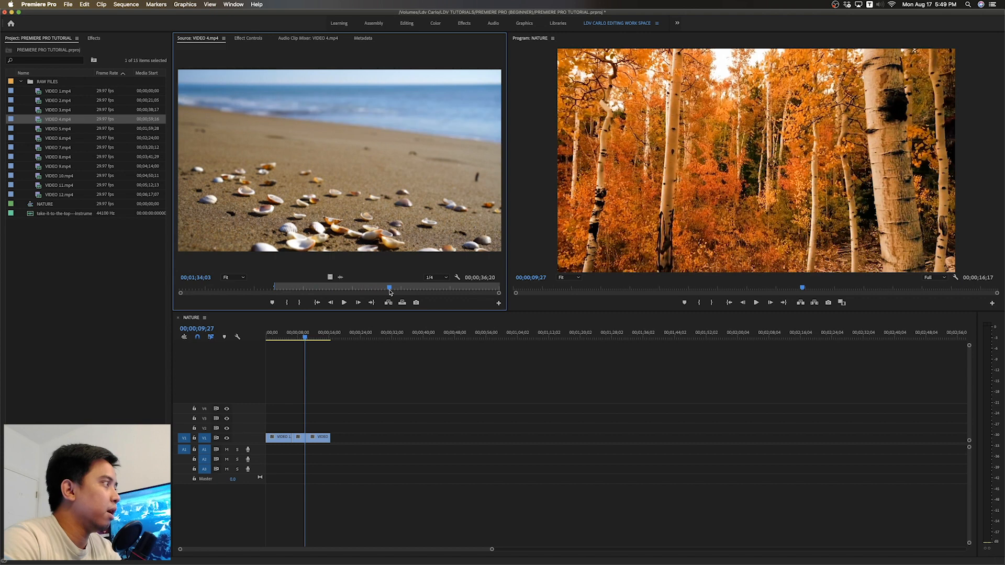
key("o")
left_click_drag(329, 276, 354, 413)
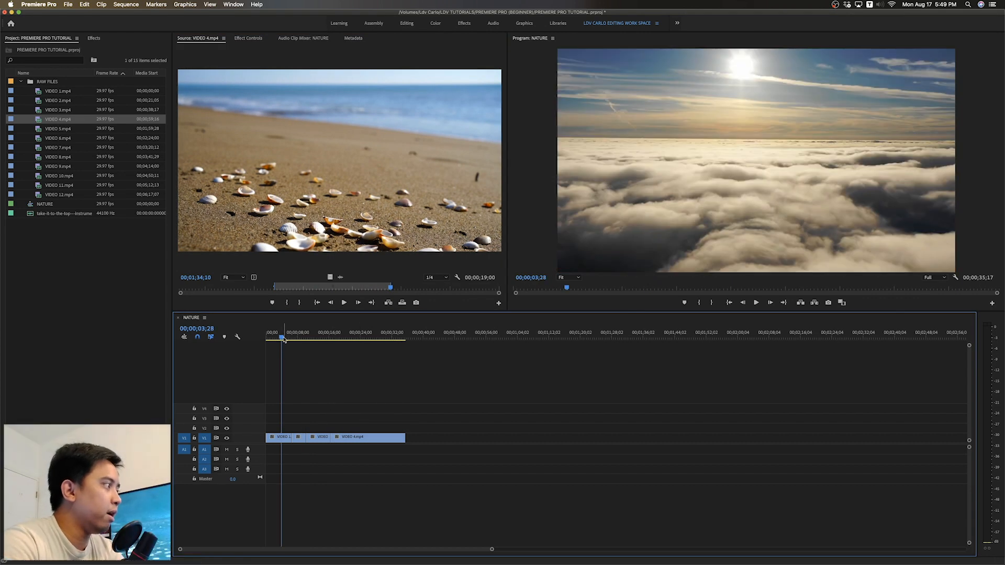
Step: Zoom the NATURE timeline in and out until the four clips spread across its width
key("equal")
key("equal")
key("minus")
key("minus")
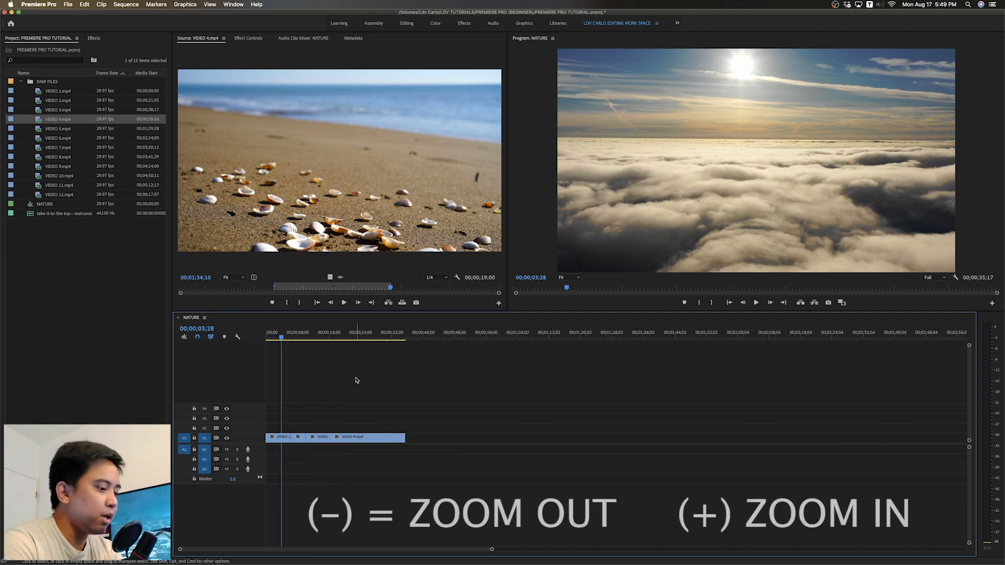
key("minus")
key("minus")
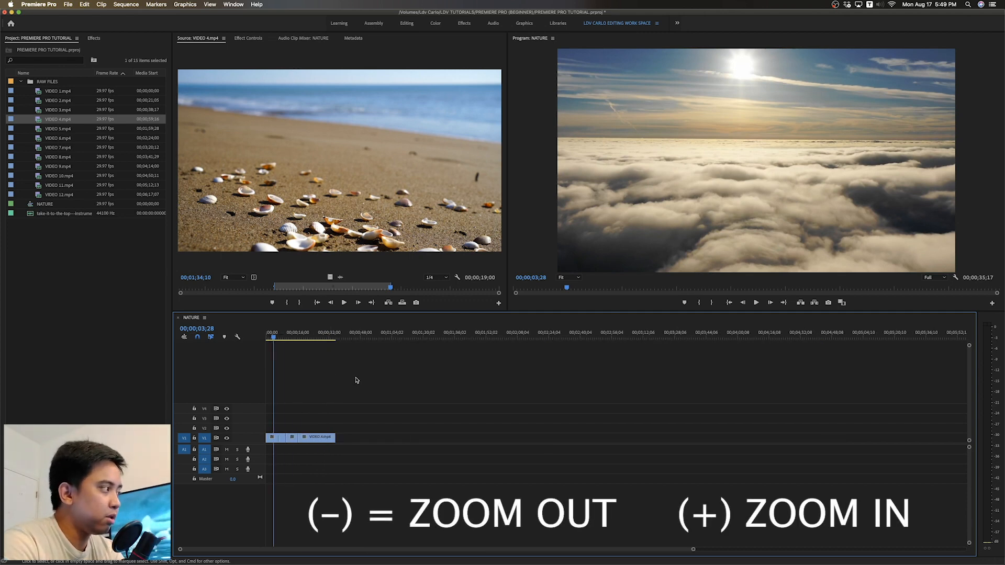
key("equal")
key("equal")
key("equal")
key("equal")
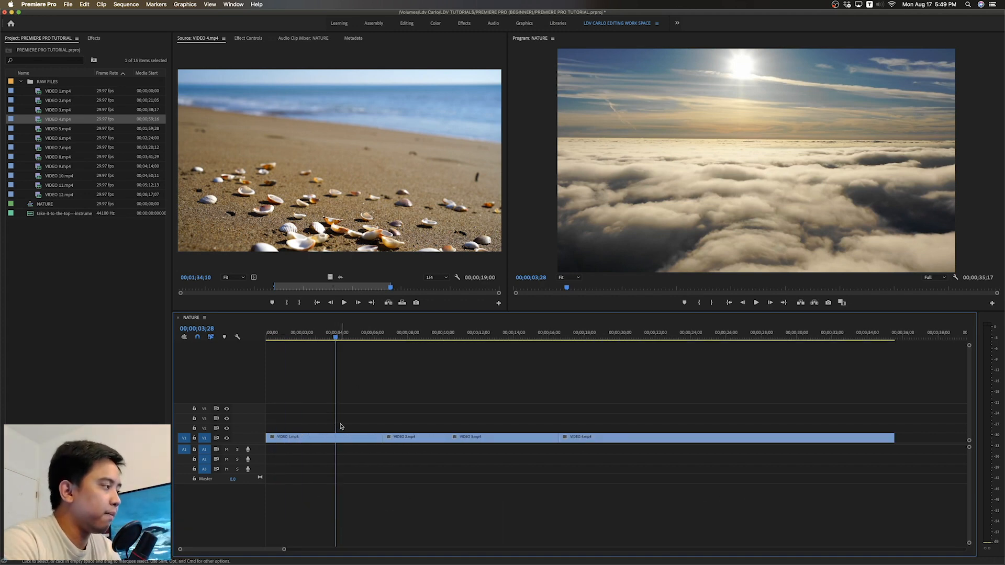
Step: Cut the VIDEO 1.mp4 clip on V1 at 00;00;03;15 with the Razor tool
left_click_drag(336, 379, 327, 353)
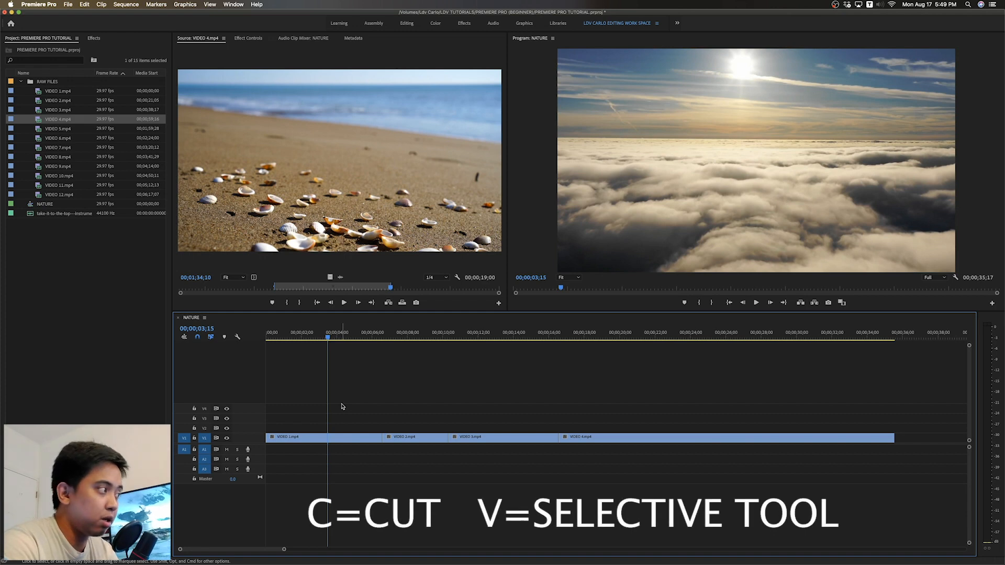
key("c")
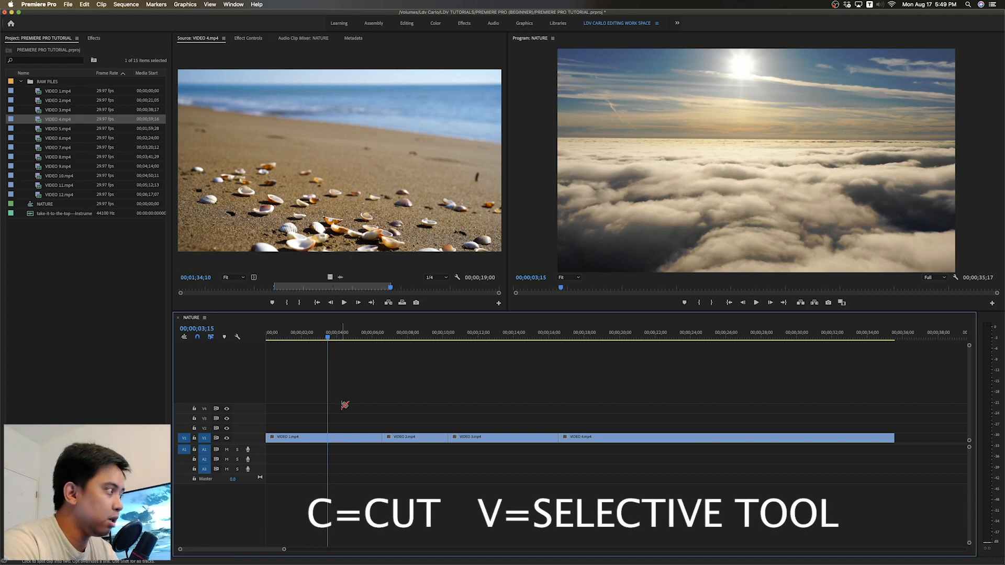
left_click(331, 437)
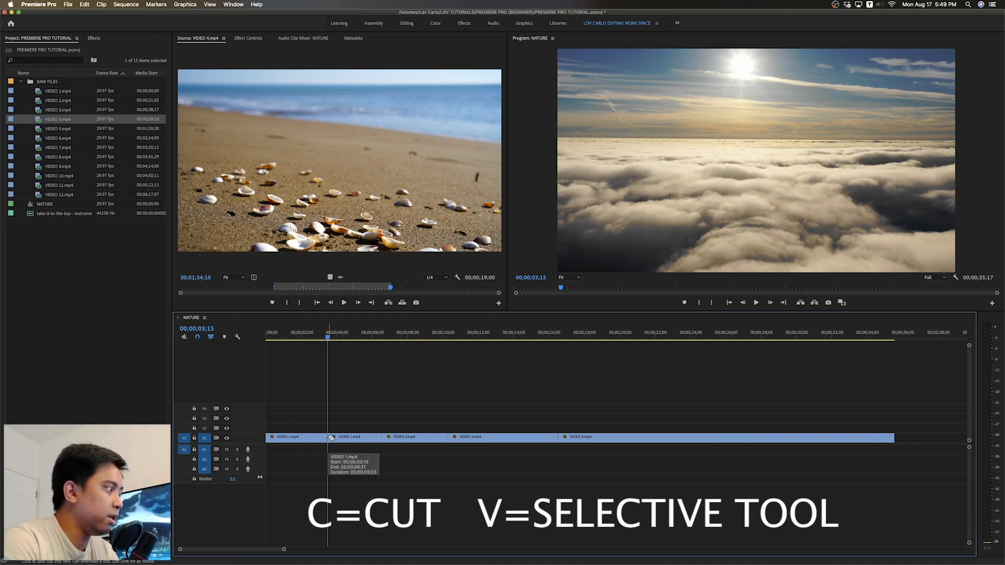
Step: Delete the second piece of VIDEO 1.mp4 that follows the cut at 00;00;03;15 on V1
key("v")
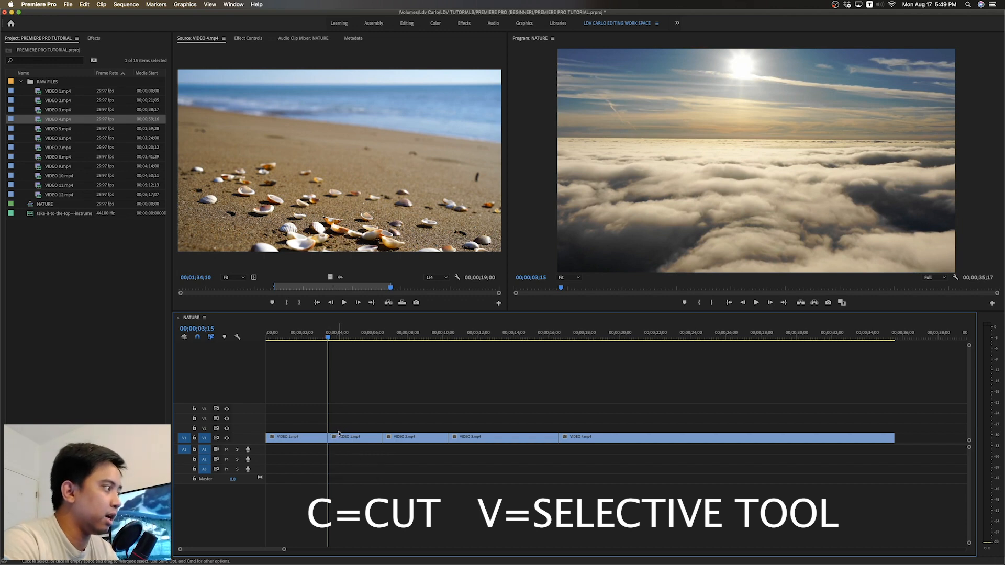
key("c")
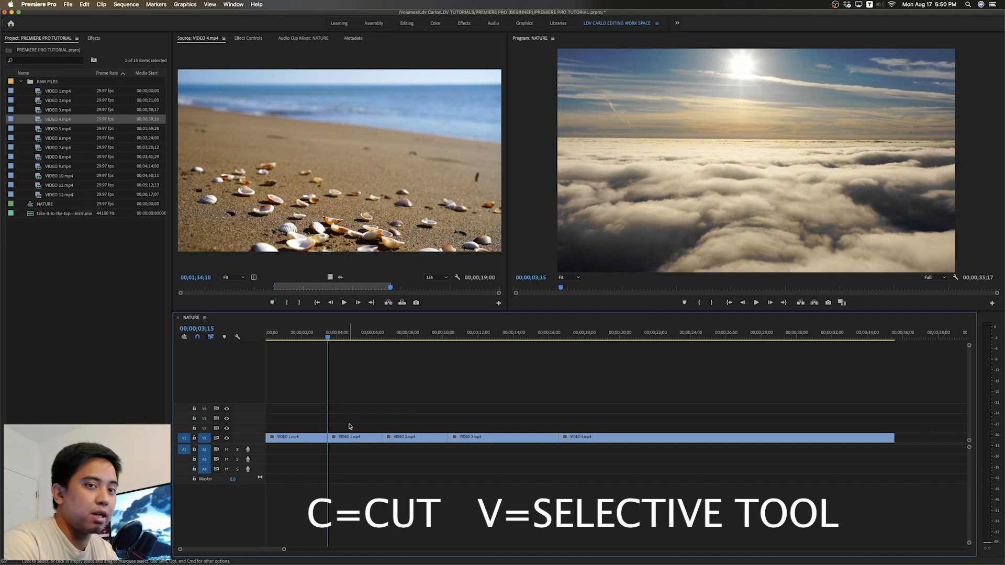
left_click(350, 438)
key("Delete")
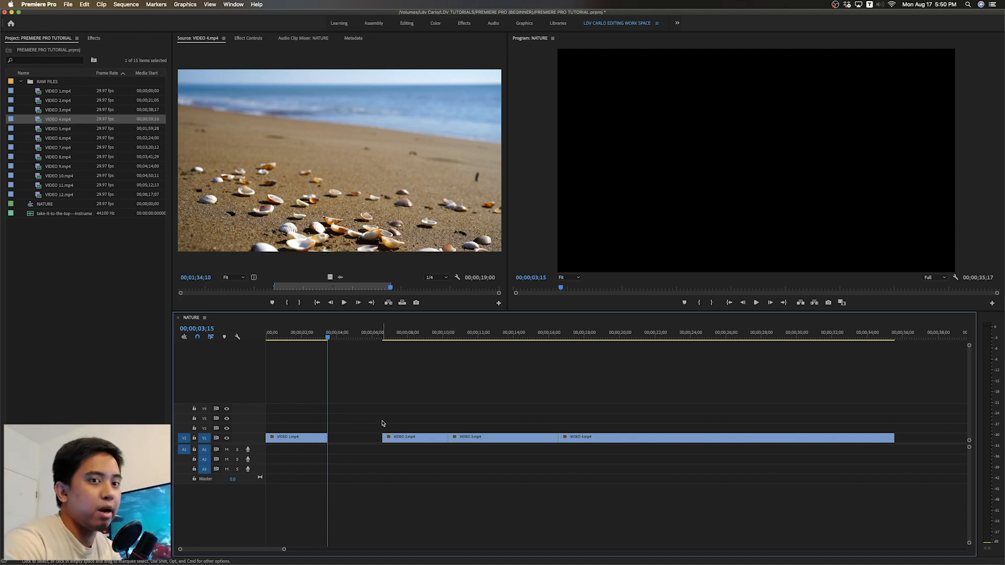
Step: Close the gap by moving VIDEO 2.mp4 directly against the end of VIDEO 1.mp4 on V1
left_click(406, 437)
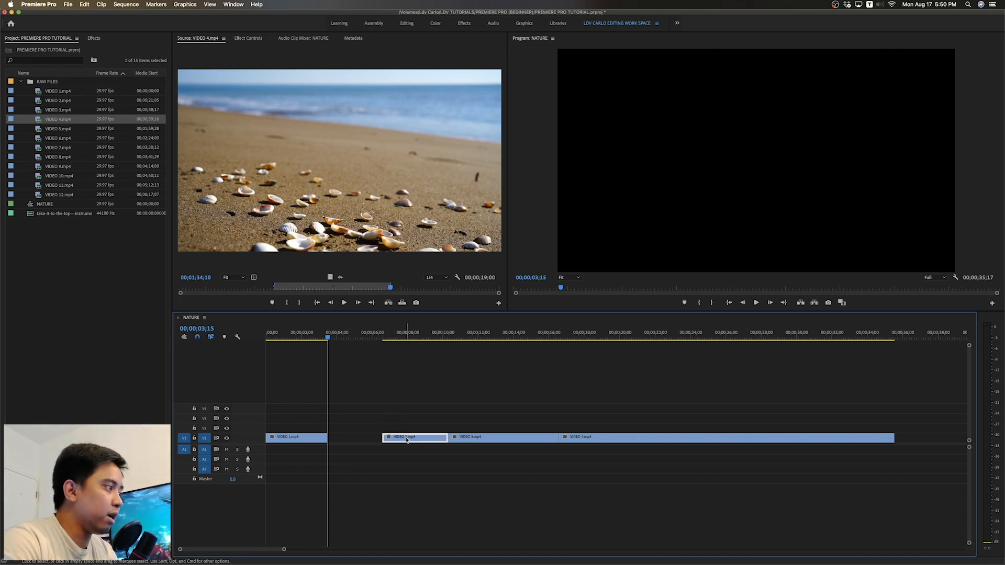
left_click(394, 401)
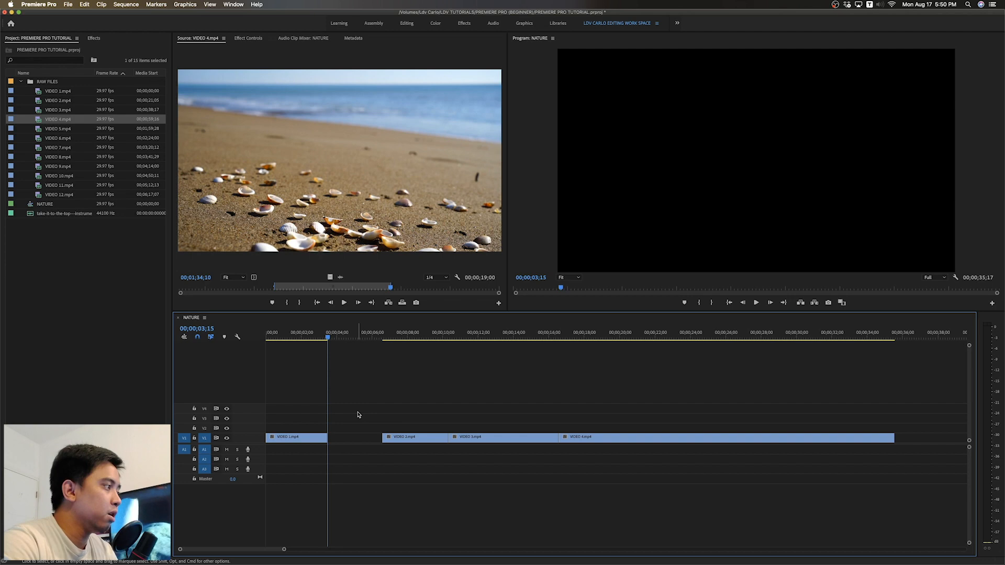
left_click_drag(417, 440, 360, 439)
Step: Cut VIDEO 3.mp4 down to a piece of about 3 seconds and place it directly after VIDEO 2.mp4 on V1
left_click(462, 337)
left_click_drag(470, 339, 503, 344)
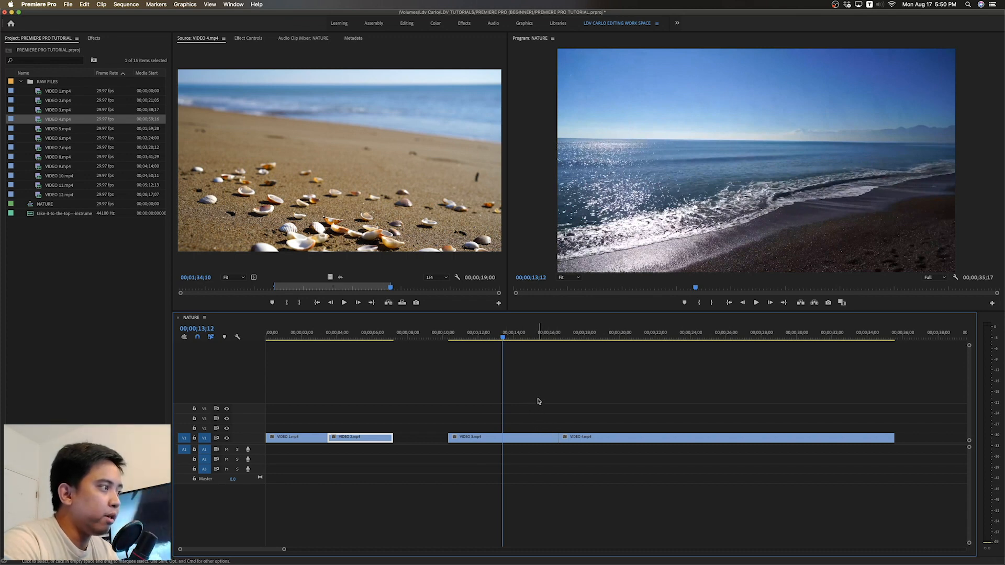
left_click(554, 436)
left_click_drag(549, 436, 424, 441)
left_click(488, 441)
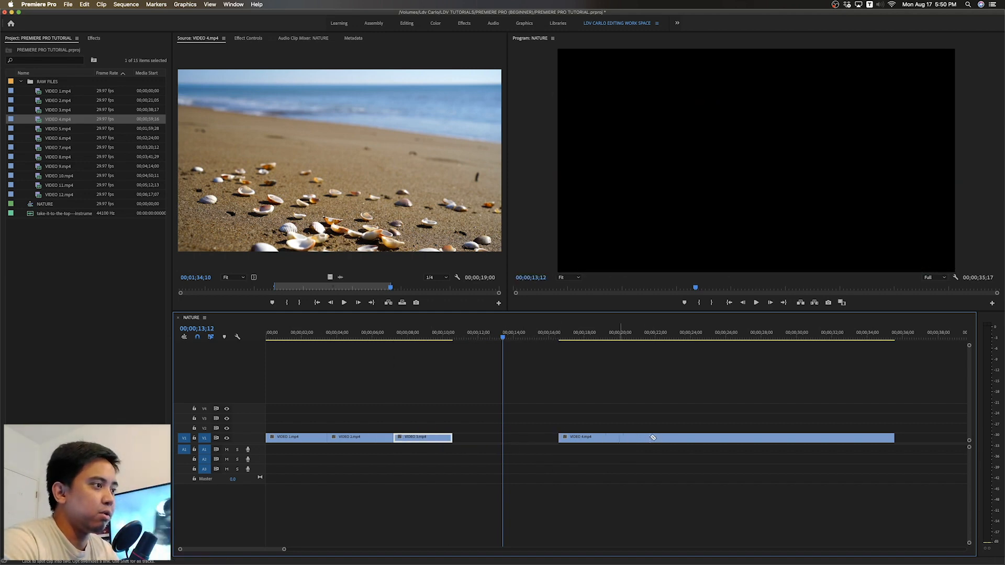
Step: Place a piece of VIDEO 4.mp4 about 4 seconds long directly after VIDEO 3.mp4 and delete the rest of that clip
left_click_drag(643, 440, 526, 437)
left_click_drag(609, 391, 720, 474)
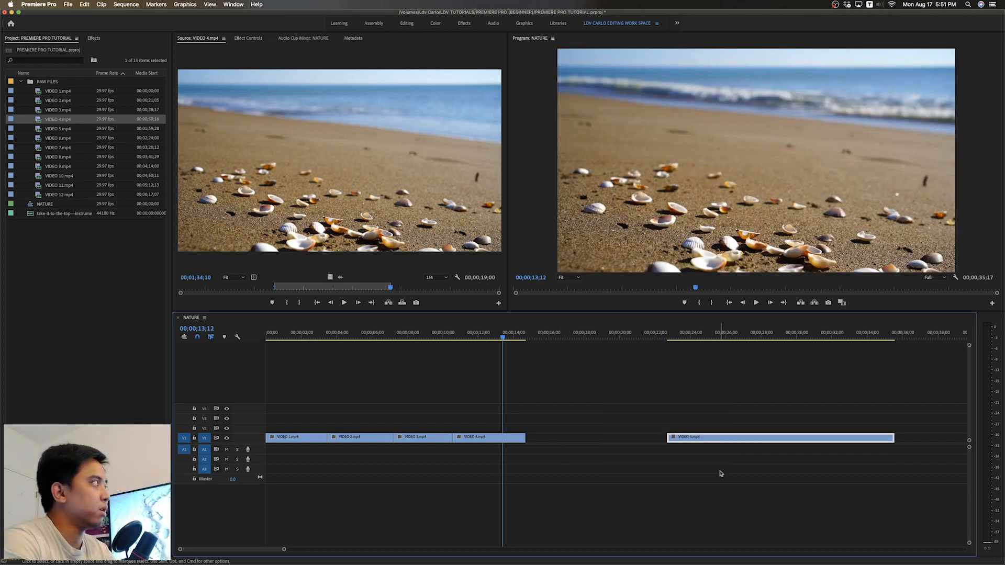
key("Delete")
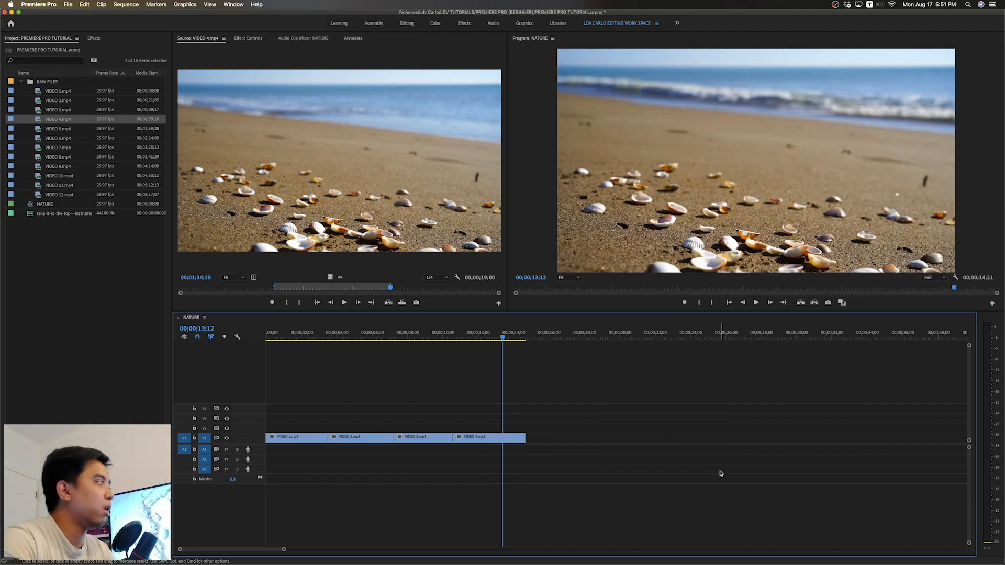
Step: Mark a 00;00;02;13 section of VIDEO 5.mp4 ending at 00;02;04;02 and place its video directly after VIDEO 4.mp4 on V1
double_click(41, 129)
left_click_drag(214, 289, 527, 445)
key("i")
key("o")
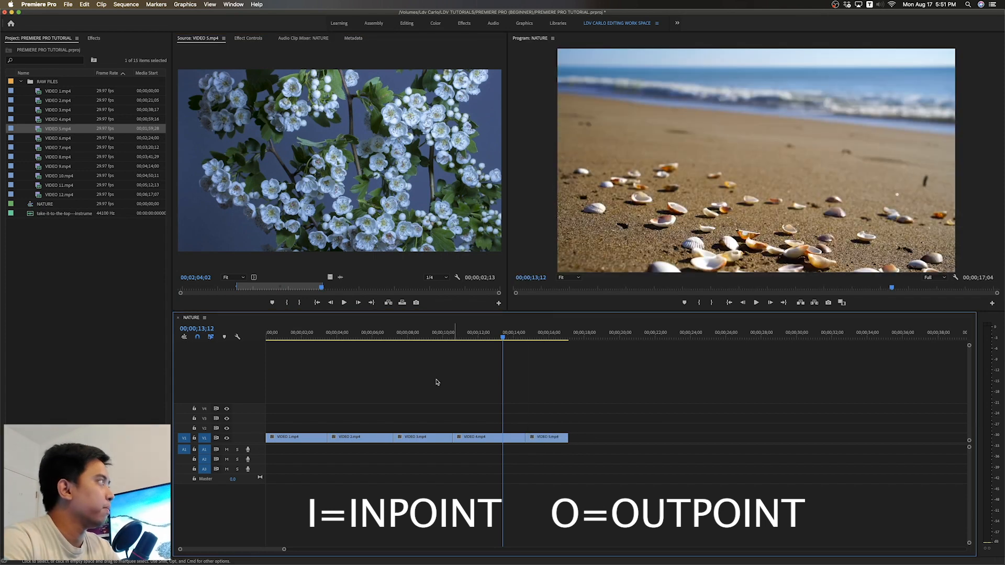
Step: Mark a 00;00;19;23 section of VIDEO 6.mp4 ending at 00;02;53;27 and place its video on V1 around 00;00;26, beyond VIDEO 5.mp4
double_click(52, 138)
mouse_move(210, 289)
left_mouse_down()
mouse_move(446, 282)
mouse_move(261, 293)
mouse_move(411, 295)
left_mouse_up()
key("i")
key("space")
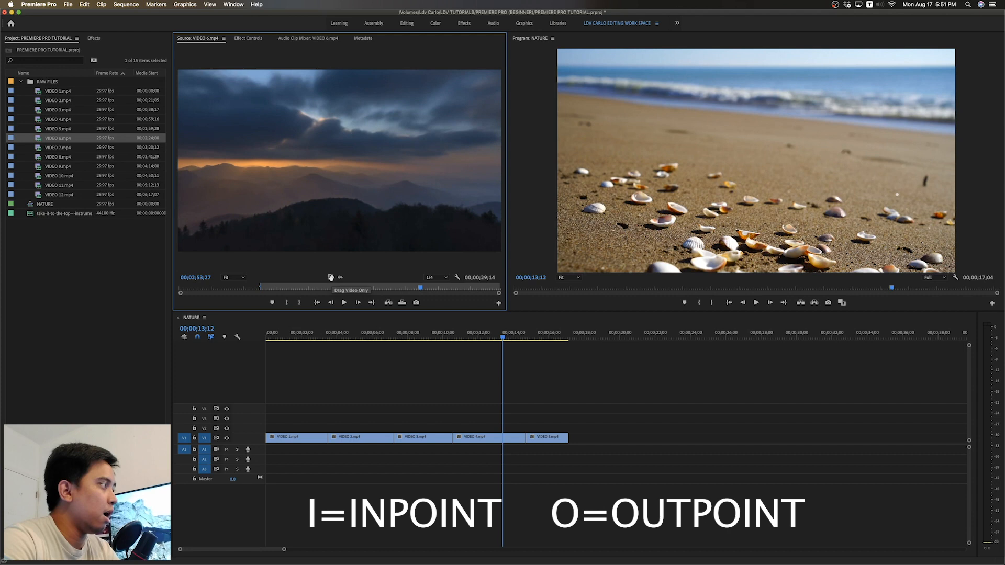
key("o")
left_click_drag(331, 278, 743, 442)
Step: Play part of the VIDEO 6.mp4 clip in the NATURE sequence and return the playhead to 00;00;15;29
key("minus")
key("minus")
left_click_drag(372, 341, 423, 340)
key("space")
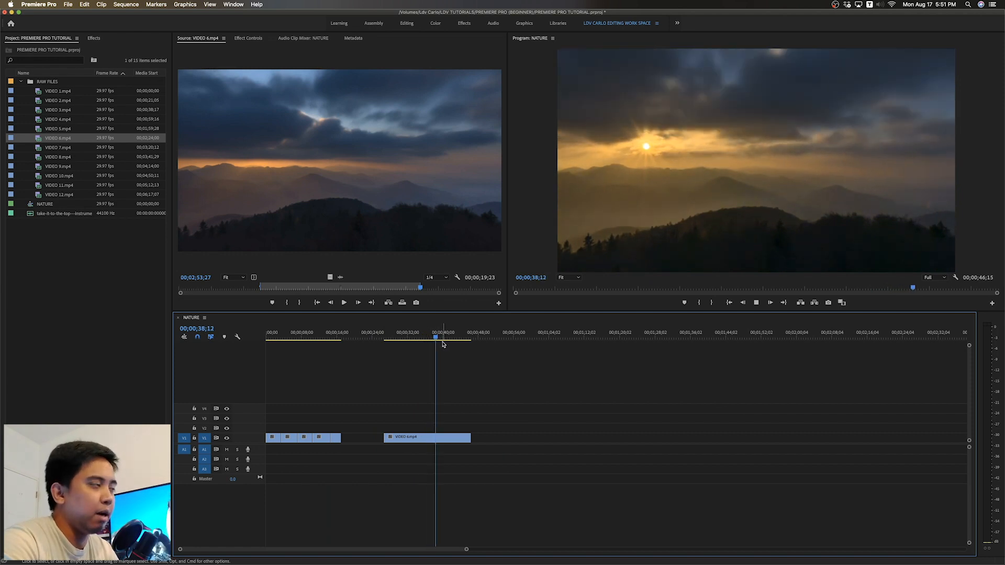
left_click_drag(446, 340, 336, 350)
key("equal")
key("equal")
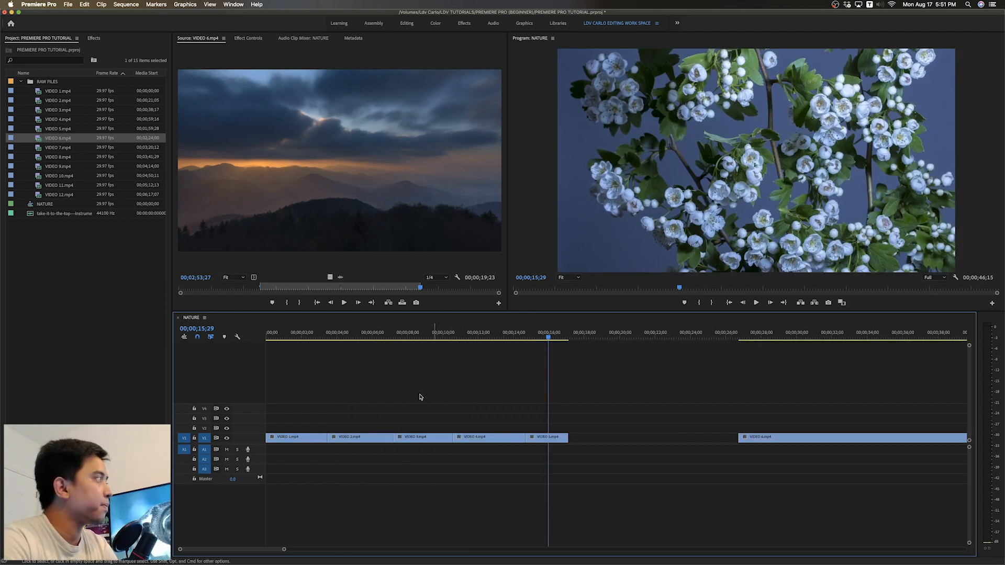
Step: Mark a section of VIDEO 7.mp4 about 3 seconds long and place its video directly after VIDEO 5.mp4 on V1
double_click(41, 148)
left_click_drag(200, 292, 573, 438)
key("i")
key("o")
Step: Place a 00;00;03;26 section of VIDEO 8.mp4 ending at 00;03;53;08 directly after VIDEO 7.mp4, and move VIDEO 6.mp4 to about 00;00;35
double_click(38, 157)
left_click_drag(222, 289, 612, 435)
key("i")
key("o")
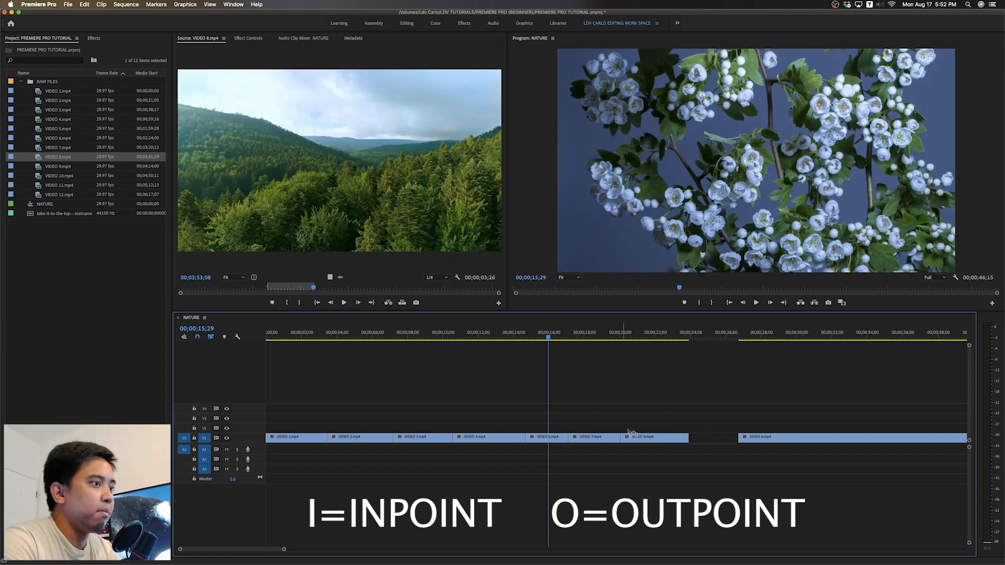
left_click_drag(762, 439, 911, 443)
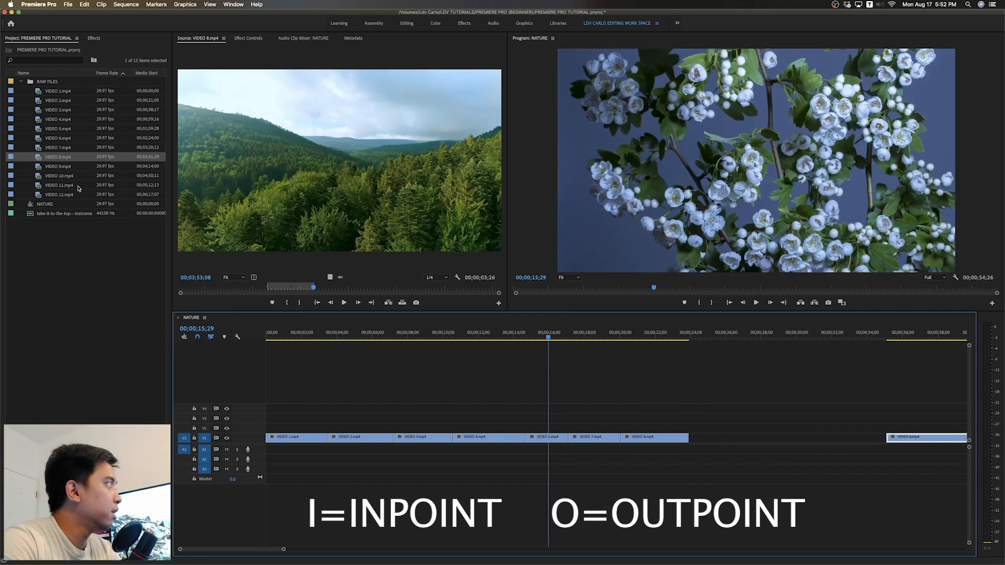
Step: Open VIDEO 9.mp4 as the source and delete the VIDEO 1.mp4 clip from the start of V1
double_click(40, 166)
left_click_drag(258, 291, 284, 292)
mouse_move(292, 338)
left_mouse_down()
mouse_move(328, 339)
mouse_move(285, 342)
left_mouse_up()
left_click_drag(300, 386, 290, 458)
left_click_drag(318, 403, 297, 460)
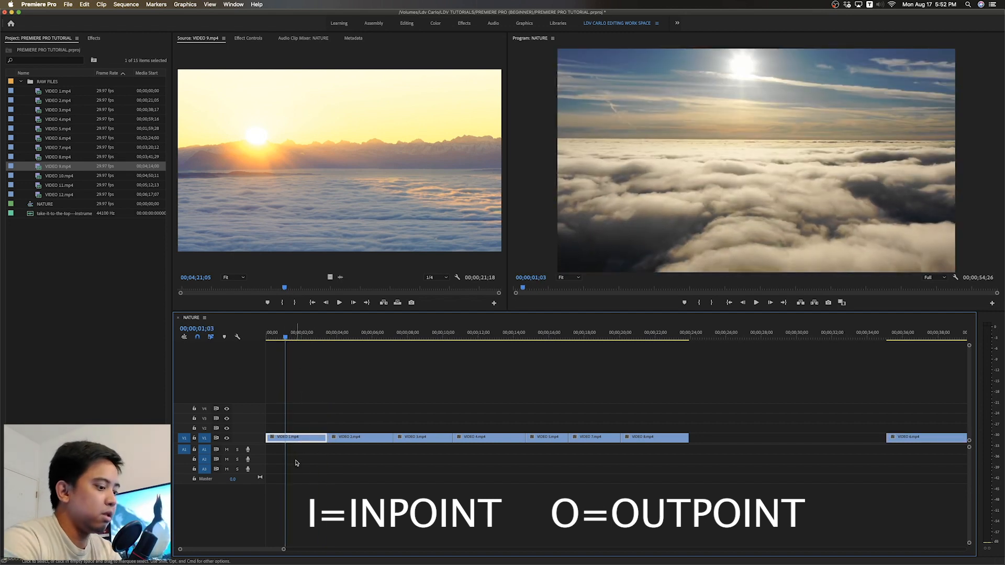
key("BackSpace")
Step: Mark a 00;00;03;26 section of VIDEO 9.mp4 ending at 00;04;23;06 and fill the opening gap on V1 before VIDEO 2.mp4 with its video
left_click(282, 276)
key("i")
left_click_drag(283, 287, 261, 428)
key("i")
key("o")
left_click_drag(333, 427, 324, 425)
left_click_drag(317, 428, 318, 438)
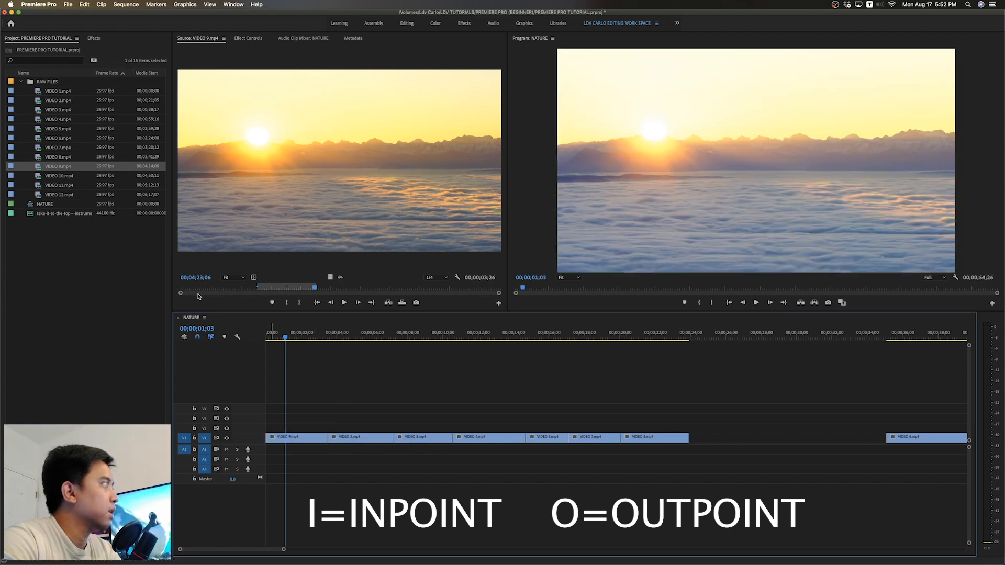
Step: Mark a 00;00;02;05 section of VIDEO 10.mp4 ending at 00;04;55;22 and place its video directly after VIDEO 8.mp4 on V1
double_click(38, 177)
left_click_drag(236, 292, 273, 292)
key("i")
key("space")
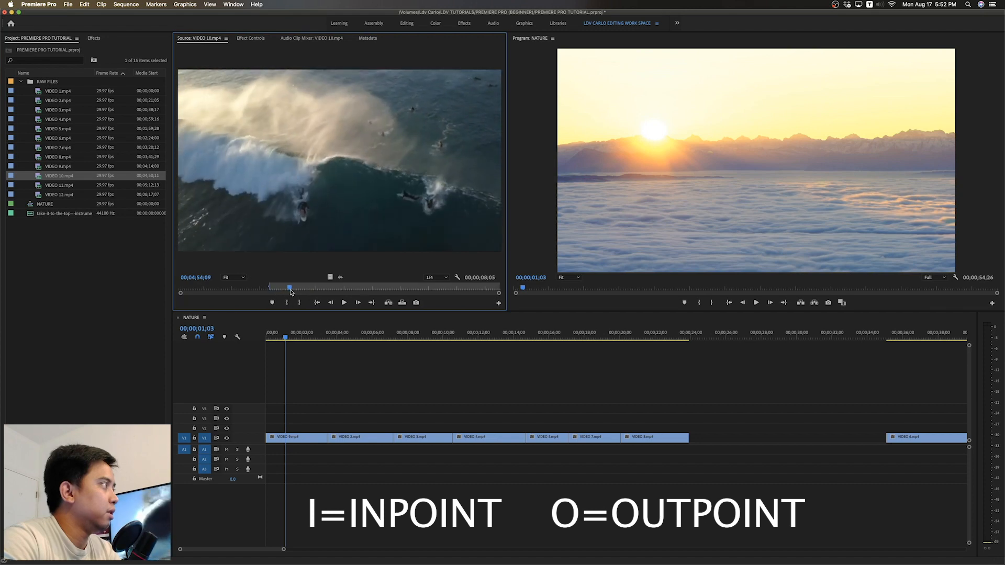
key("space")
key("o")
left_click_drag(330, 277, 694, 440)
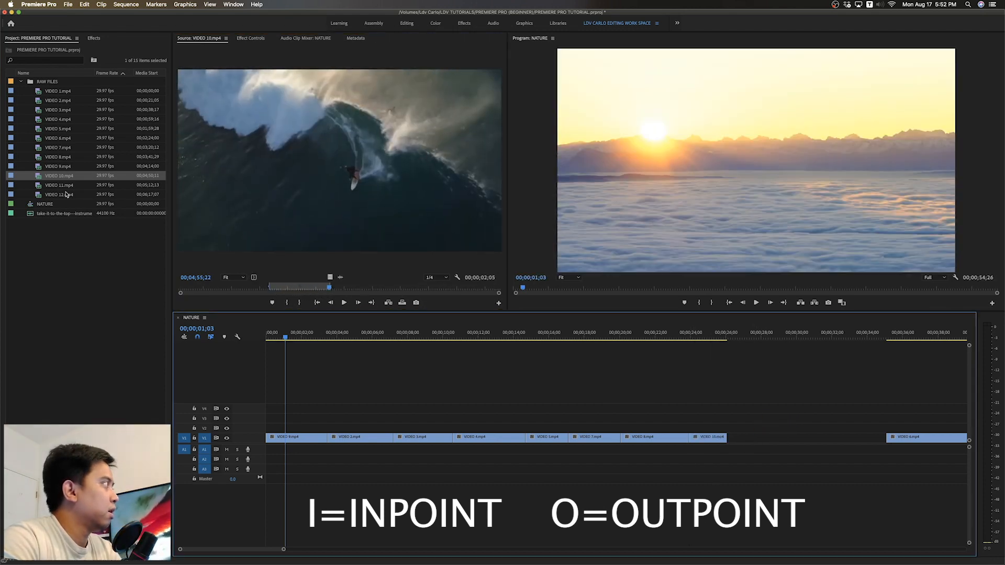
Step: Mark a 00;00;03;05 section of VIDEO 11.mp4 ending at 00;05;23;21 and place its video directly after VIDEO 10.mp4 on V1
double_click(43, 187)
left_click_drag(235, 288, 297, 289)
key("i")
left_click_drag(297, 289, 735, 444)
key("o")
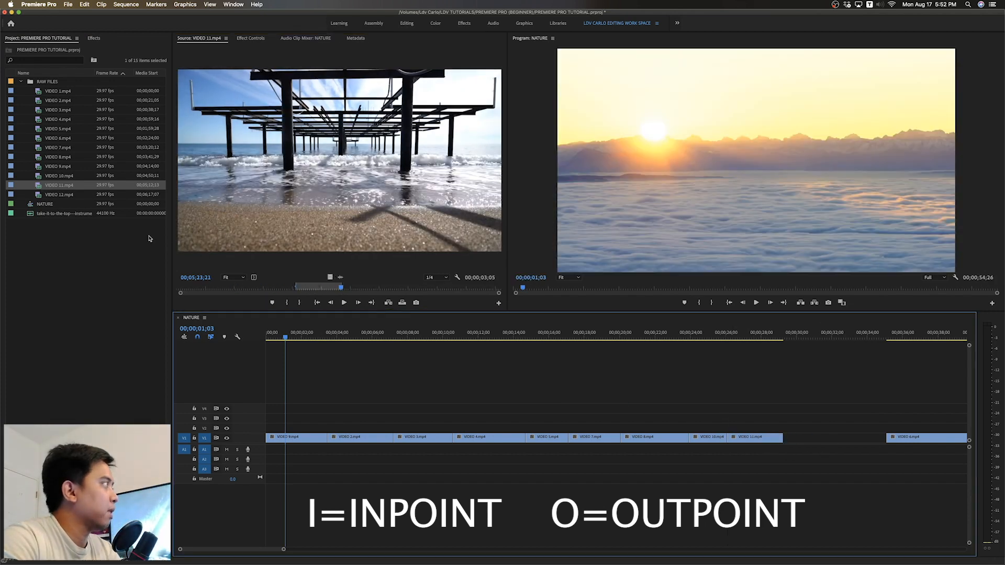
Step: Mark a 00;00;04;01 section of VIDEO 12.mp4 ending at 00;06;26;07 and place its video directly after VIDEO 11.mp4 on V1
double_click(41, 195)
left_click_drag(254, 287, 785, 439)
key("i")
key("o")
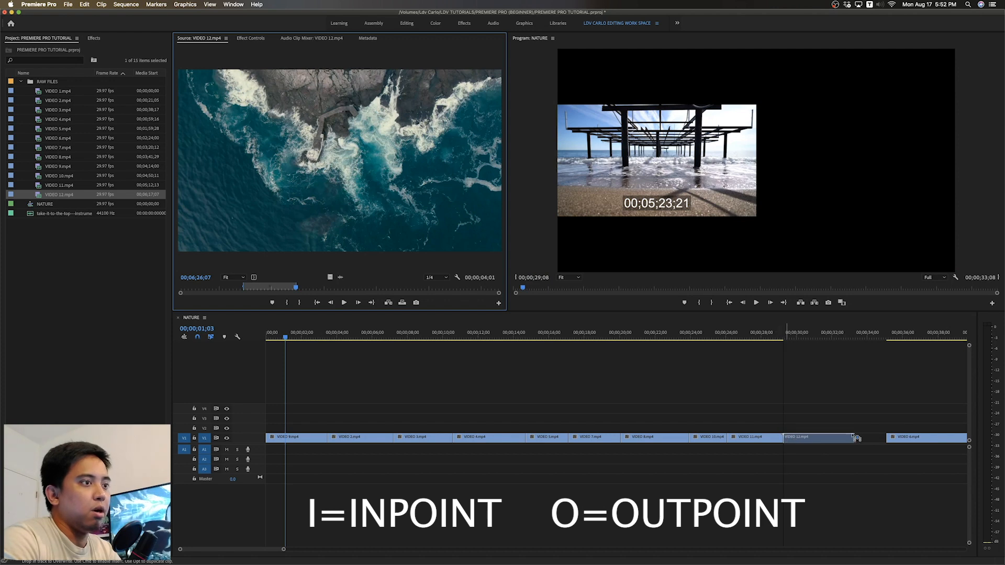
left_click_drag(856, 438, 856, 438)
Step: Move VIDEO 6.mp4 directly against the end of VIDEO 12.mp4 on V1
left_click_drag(918, 438, 889, 440)
key("minus")
key("minus")
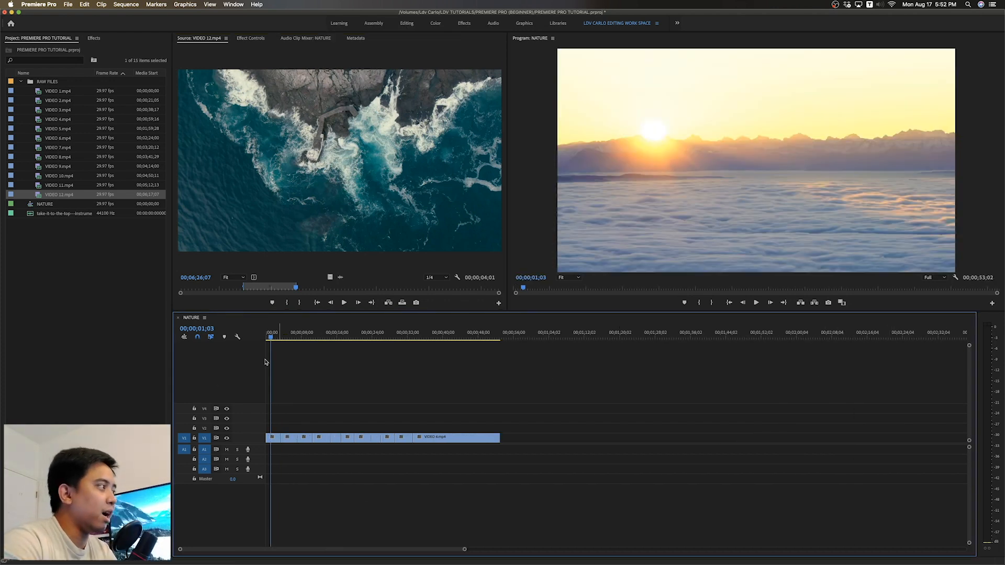
Step: Search the effects for "DISSO" and apply Cross Dissolve to the cut between VIDEO 9.mp4 and VIDEO 2.mp4
mouse_move(270, 335)
left_mouse_down()
mouse_move(392, 337)
mouse_move(428, 350)
mouse_move(278, 346)
left_mouse_up()
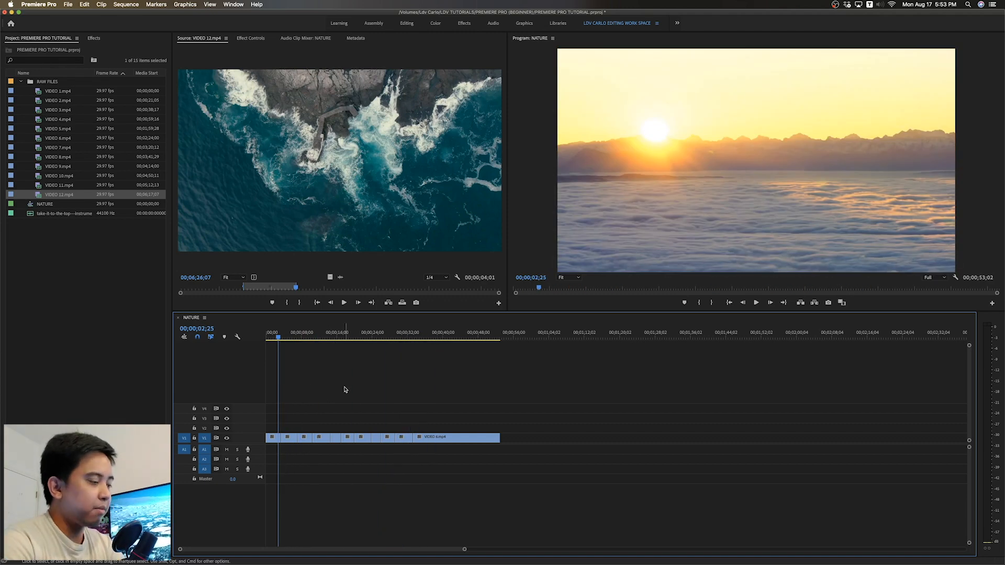
key("equal")
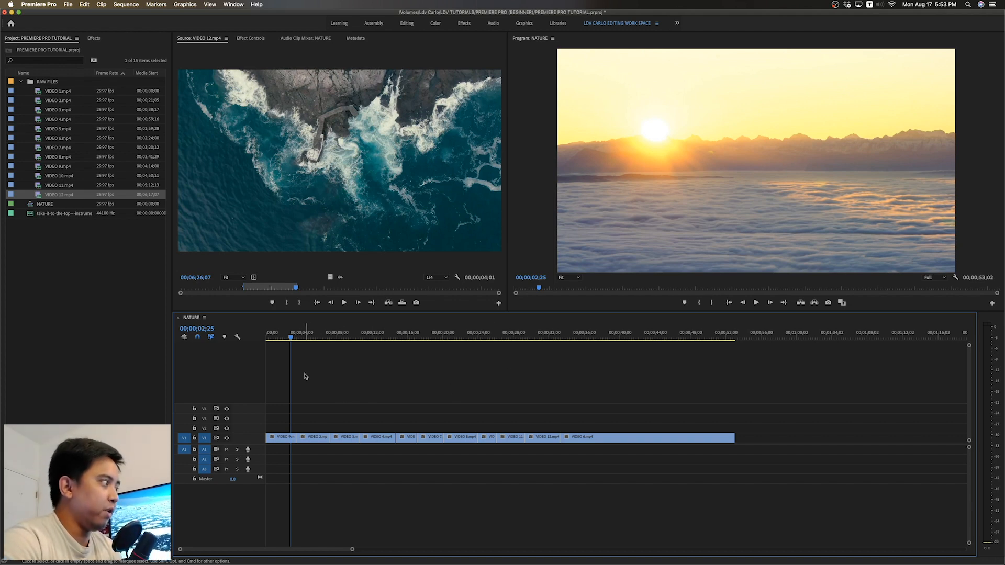
left_click_drag(291, 338, 294, 340)
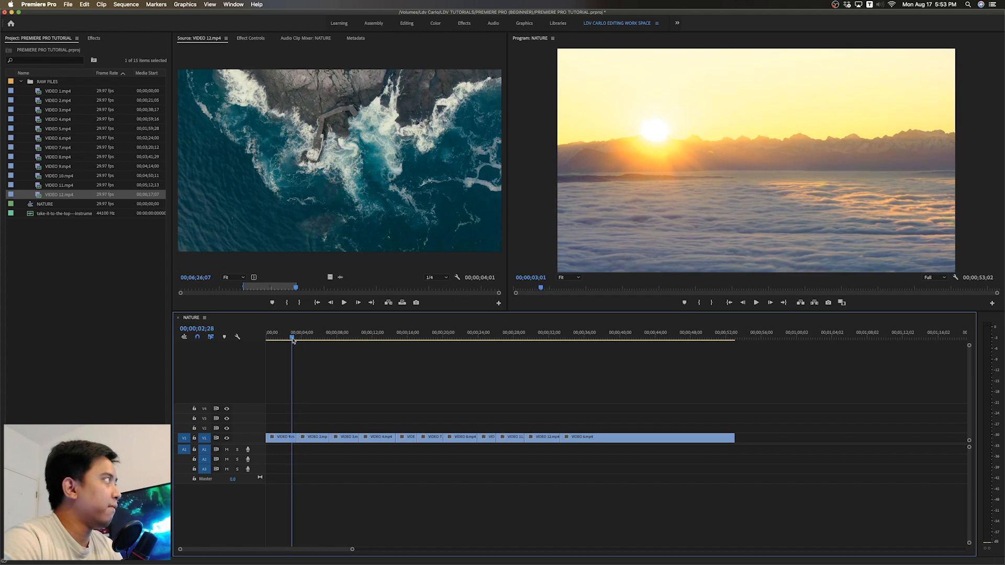
left_click(93, 38)
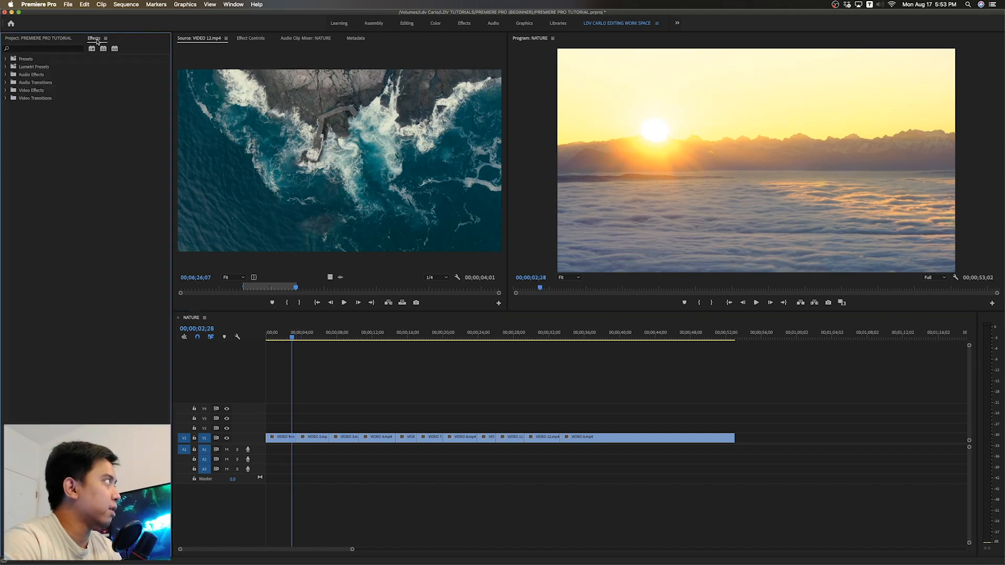
left_click(46, 48)
type("DISSO")
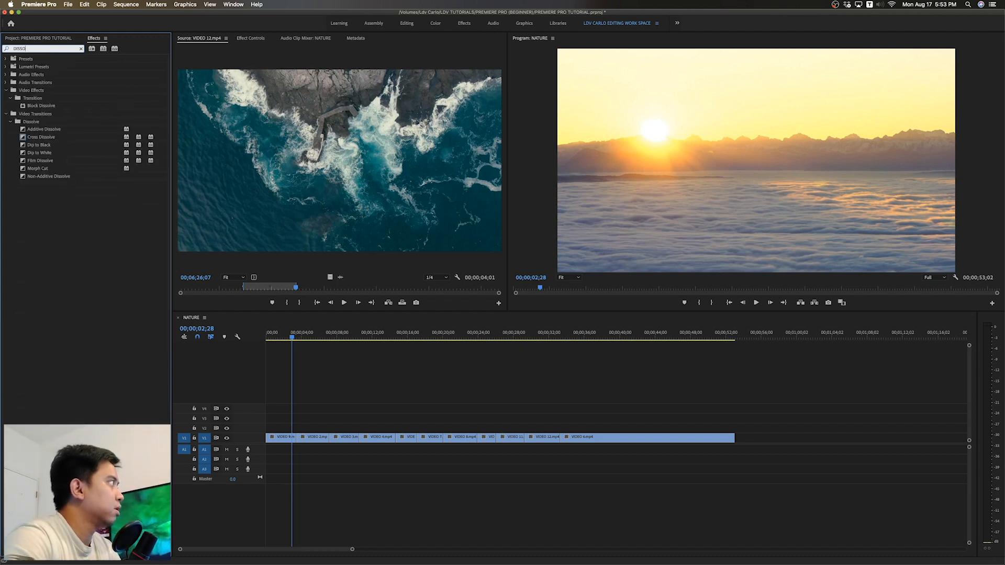
left_click(41, 139)
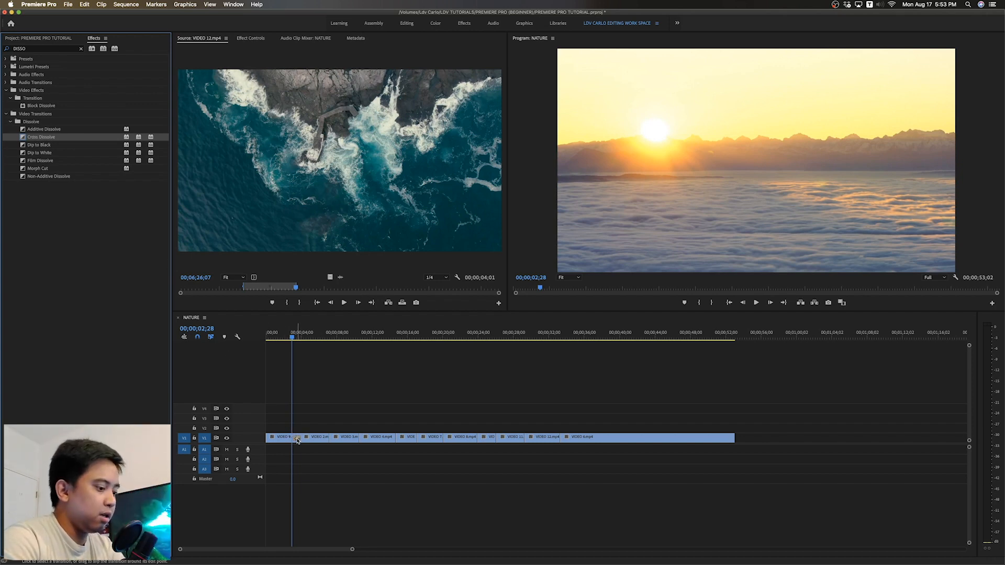
Step: Play back the Cross Dissolve between VIDEO 9.mp4 and VIDEO 2.mp4 twice
key("equal")
key("equal")
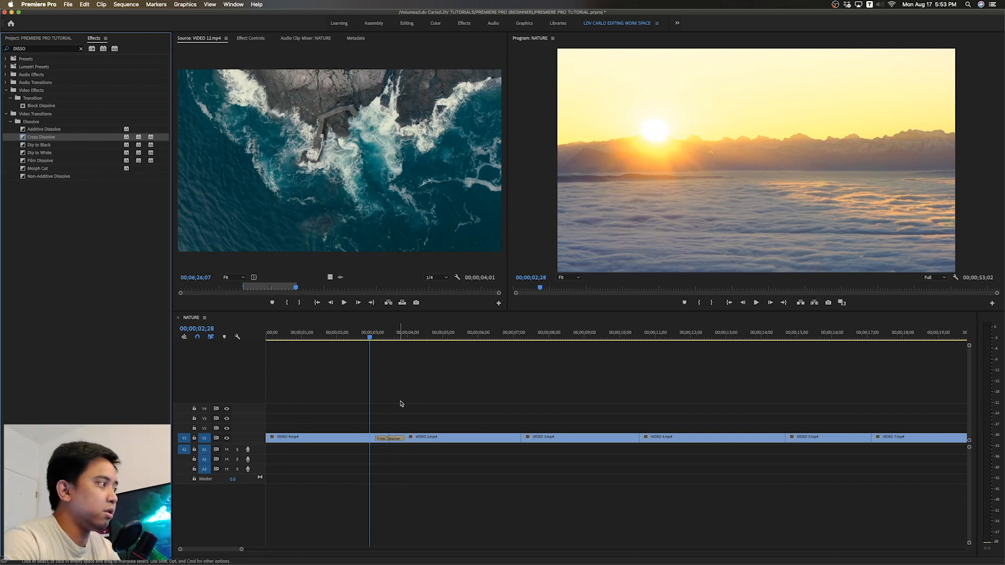
left_click(402, 403)
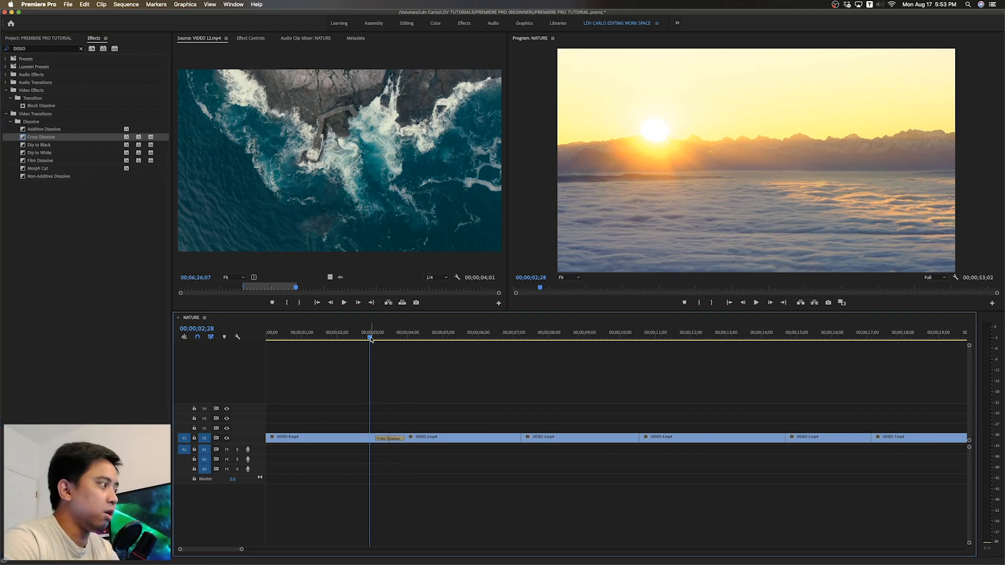
key("space")
left_click(395, 339)
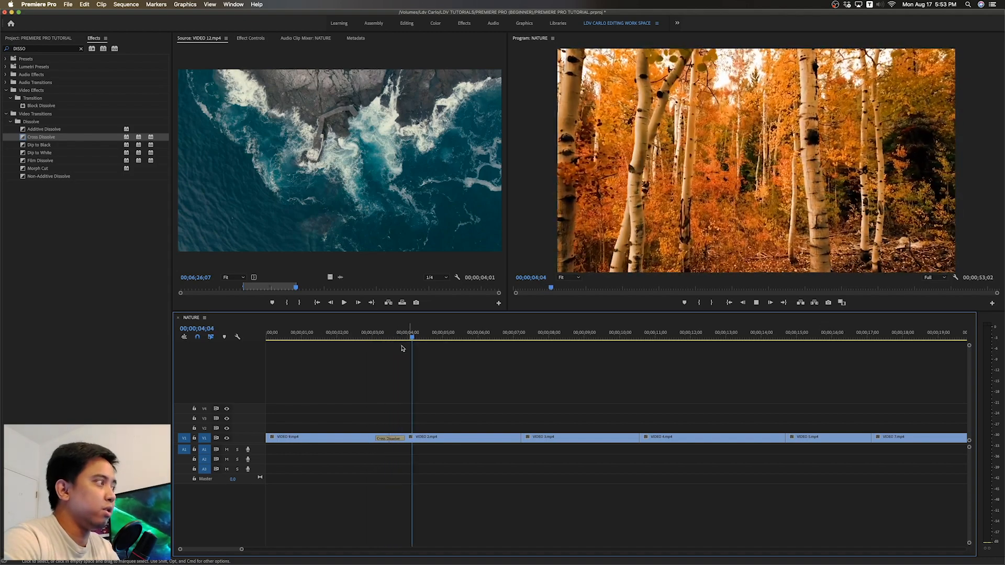
left_click_drag(396, 339, 371, 338)
key("space")
key("space")
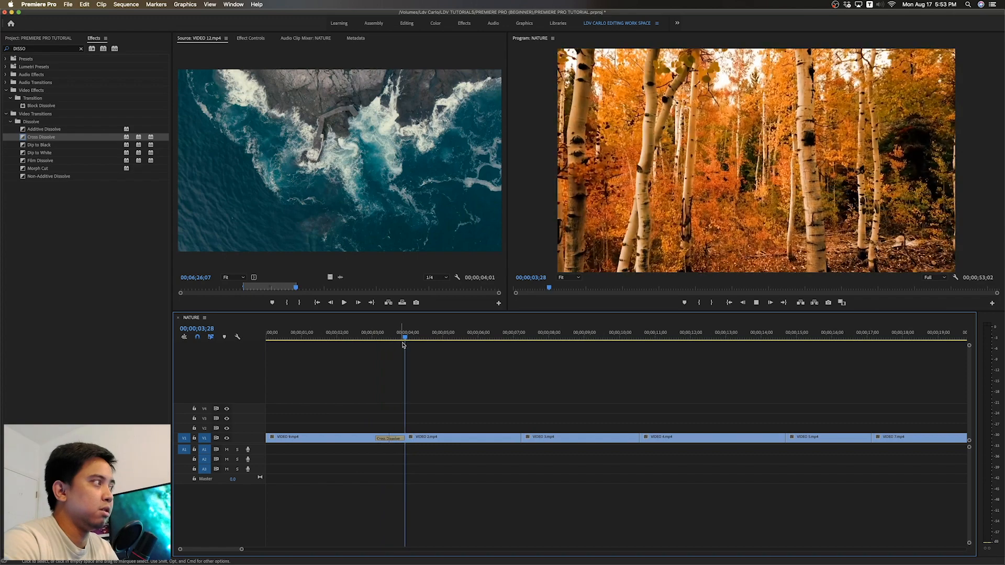
key("space")
Step: Shift all V1 clips about 25 frames later and add a Cross Dissolve to the start of VIDEO 9.mp4
key("minus")
left_click_drag(802, 413, 303, 438)
left_click_drag(50, 137, 236, 352)
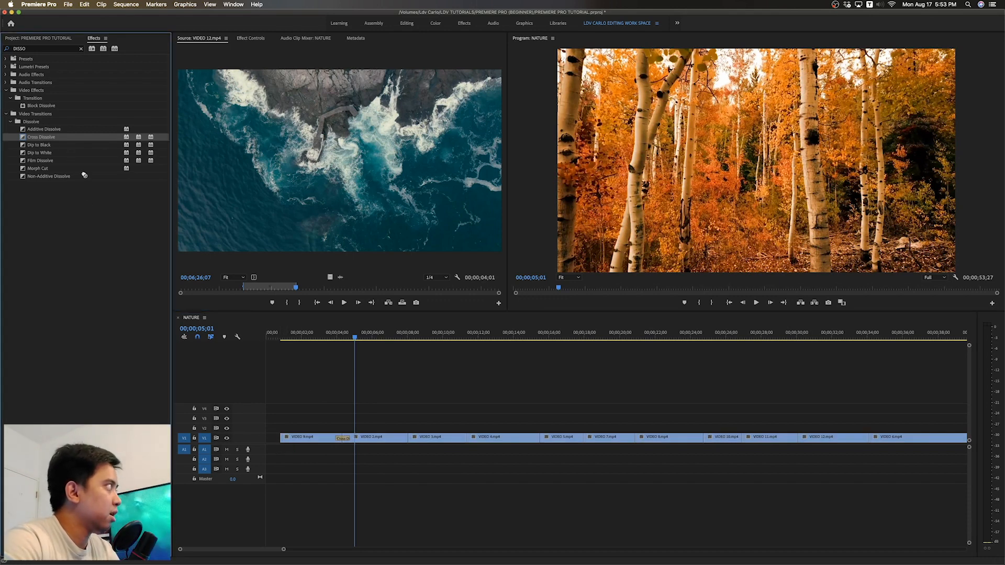
left_click_drag(68, 137, 287, 438)
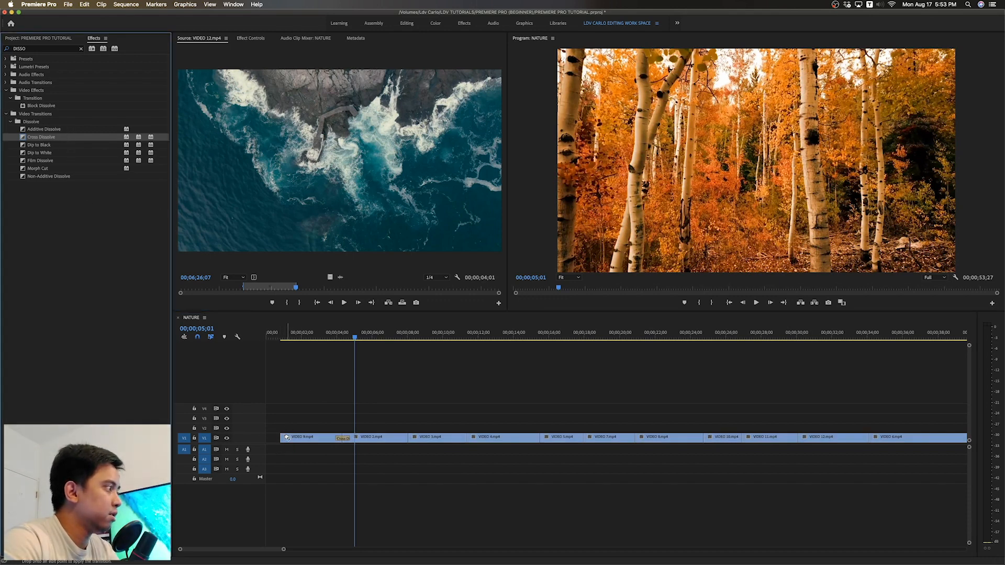
left_click_drag(299, 338, 275, 337)
key("space")
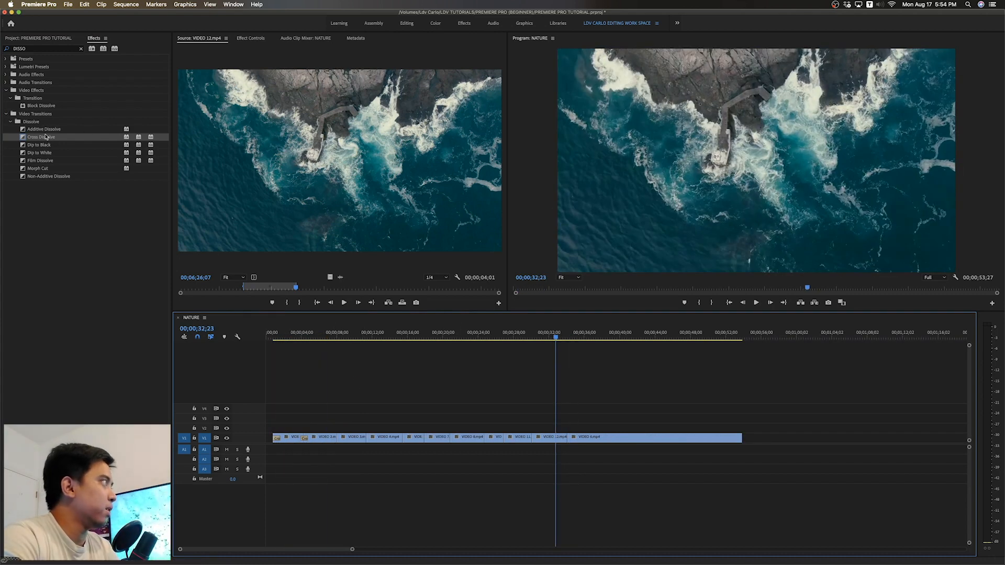
Step: Apply Cross Dissolve to the cut between VIDEO 12.mp4 and VIDEO 6.mp4 on V1 and play it back
left_click(46, 137)
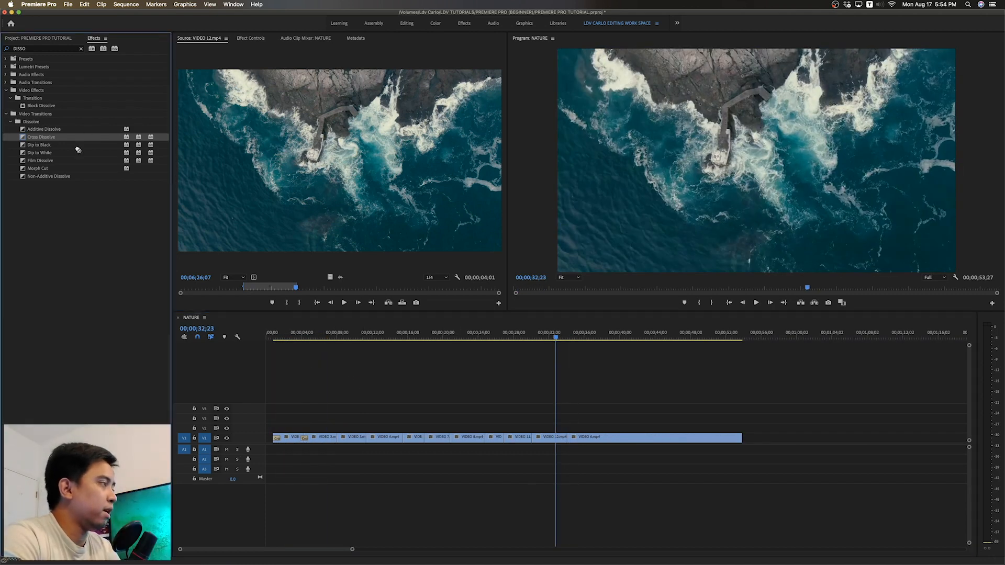
left_click_drag(623, 460, 569, 439)
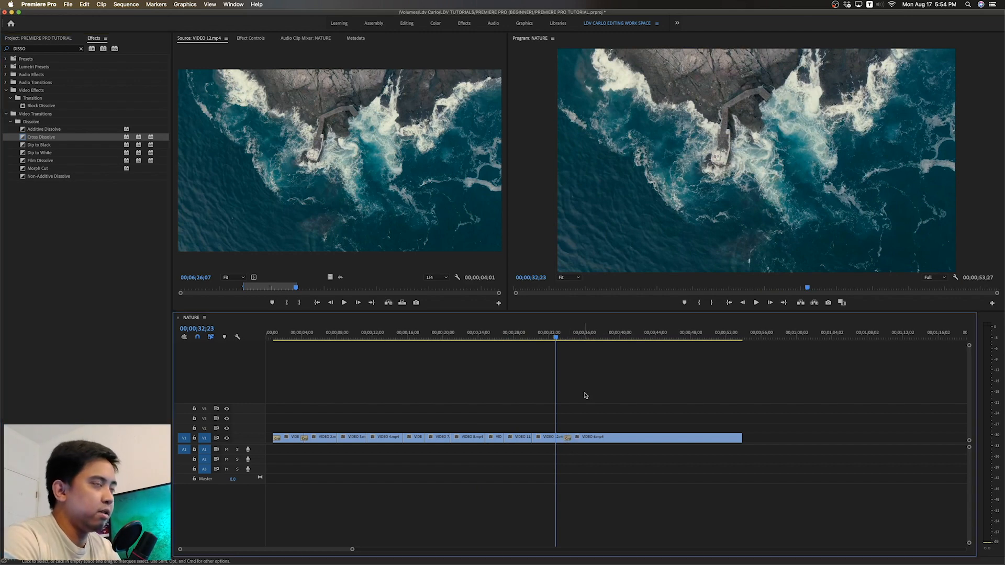
key("=")
key("space")
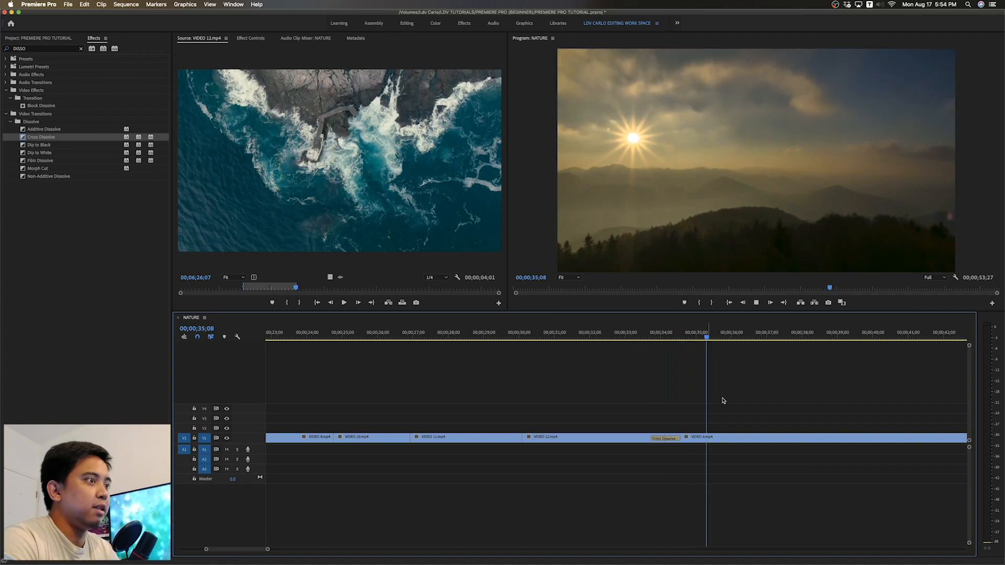
key("space")
key("minus")
key("minus")
key("minus")
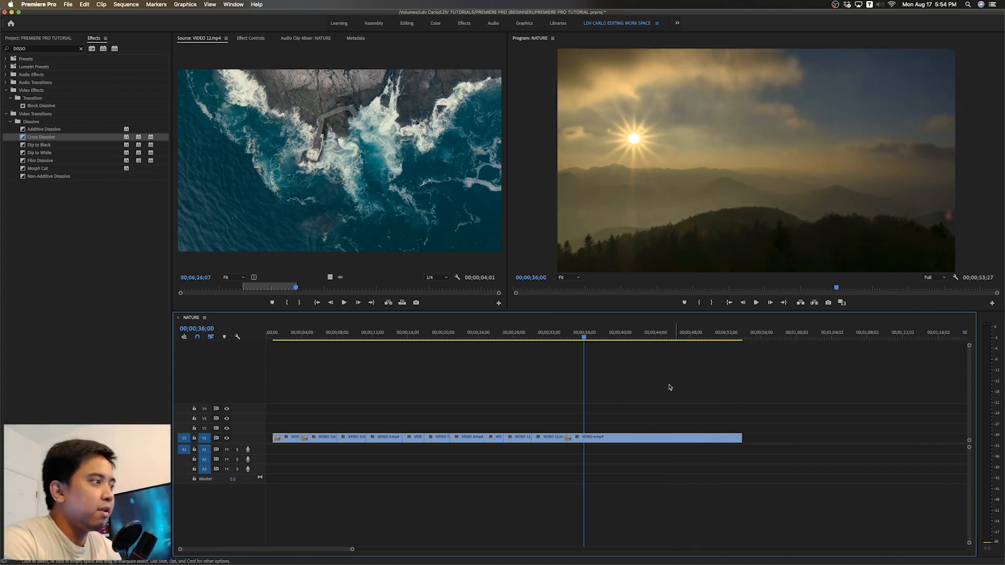
Step: Rate-stretch VIDEO 6.mp4 on V1 so it ends at about 00;00;40;27, and play back the sped-up clip
left_click_drag(584, 338, 606, 352)
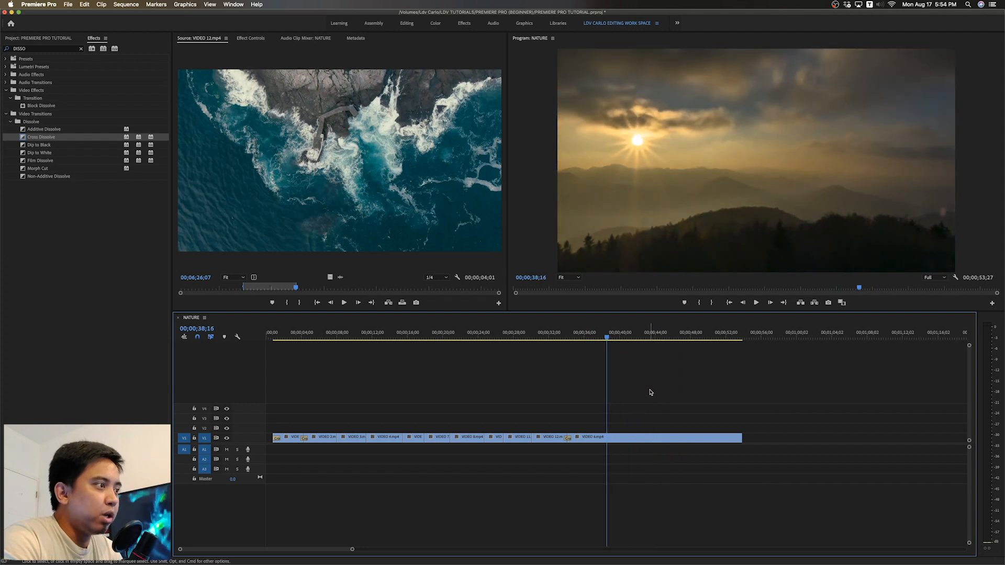
left_click(645, 438)
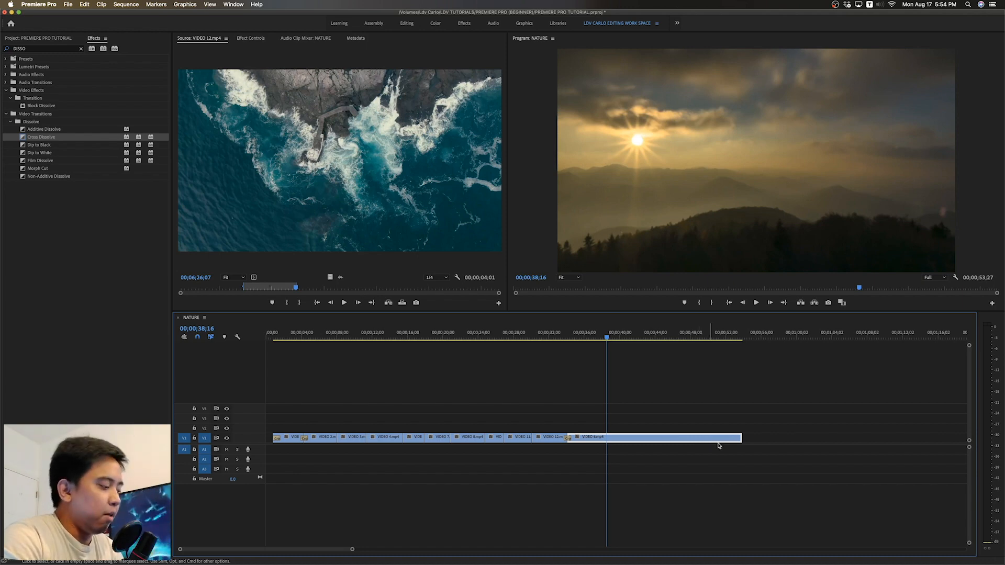
key("r")
left_click_drag(741, 438, 627, 436)
left_click_drag(600, 339, 564, 346)
key("space")
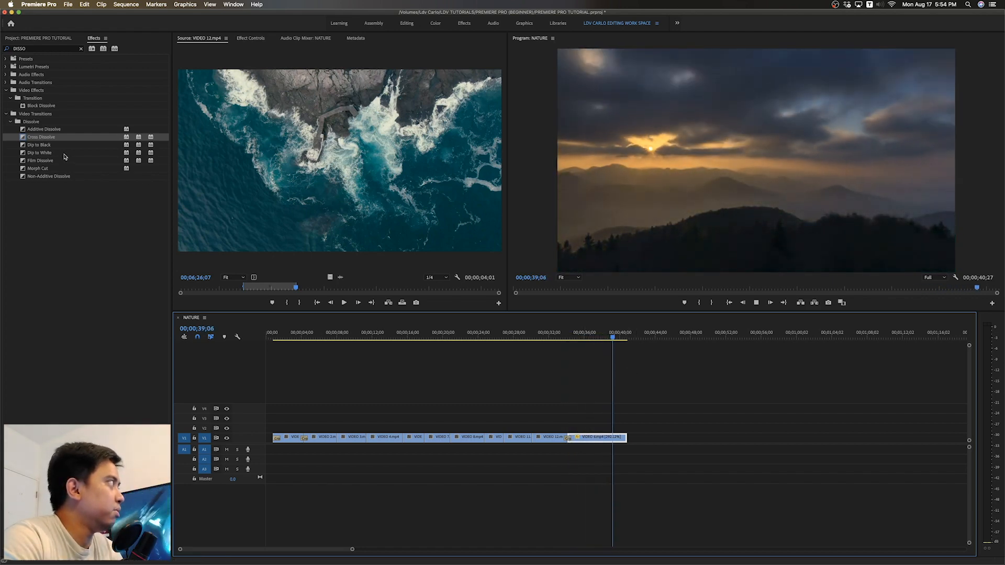
Step: Apply Cross Dissolve to the end of VIDEO 6.mp4 on V1
left_click_drag(51, 137, 624, 440)
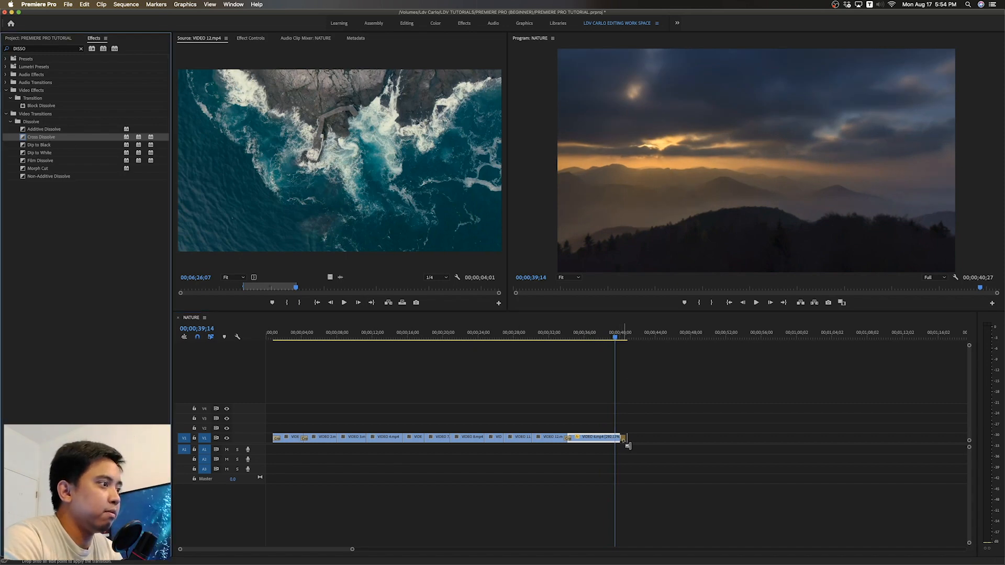
key("=")
key("=")
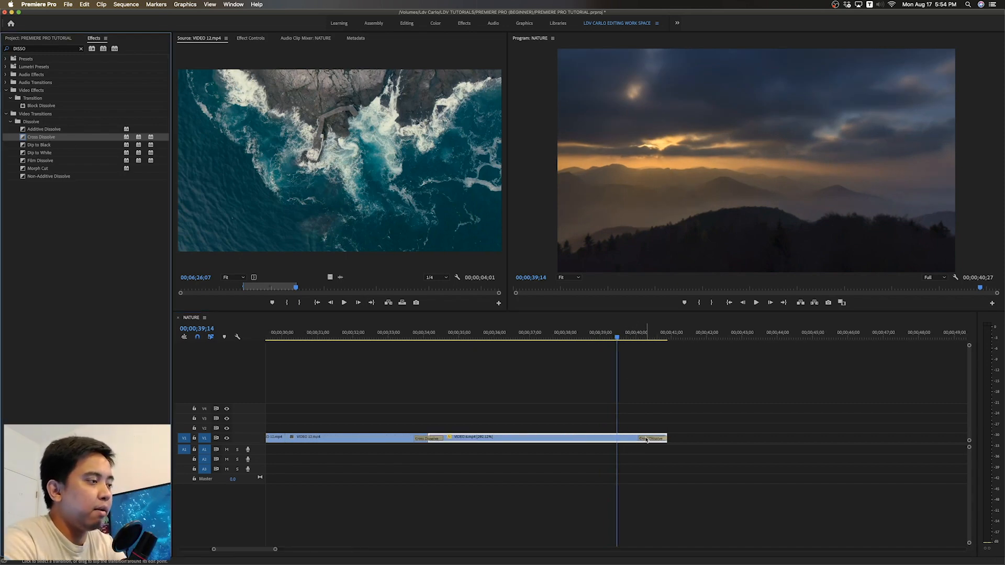
key("=")
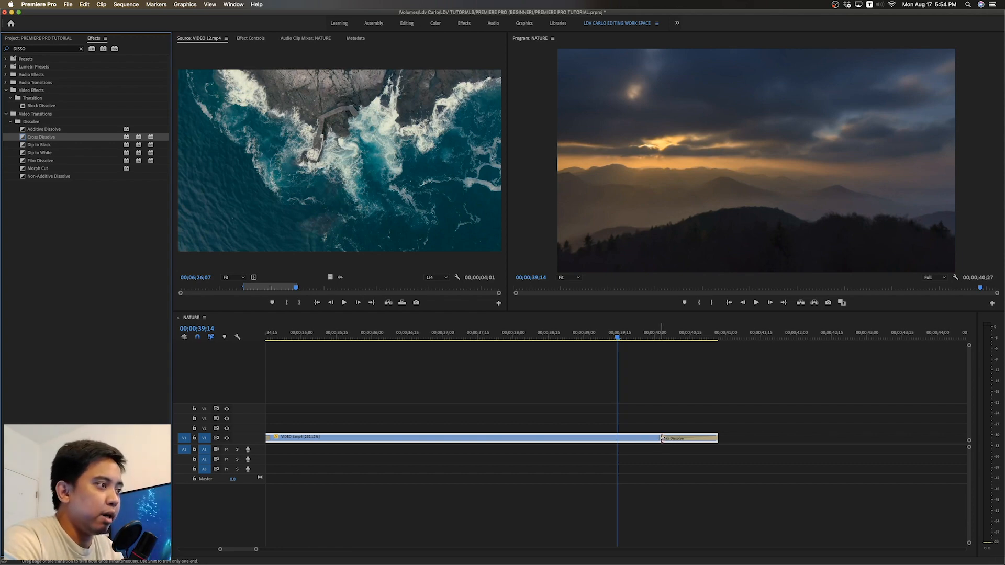
Step: Extend the closing Cross Dissolve on VIDEO 6.mp4 to about two seconds and play back the fade-out
left_click(661, 440)
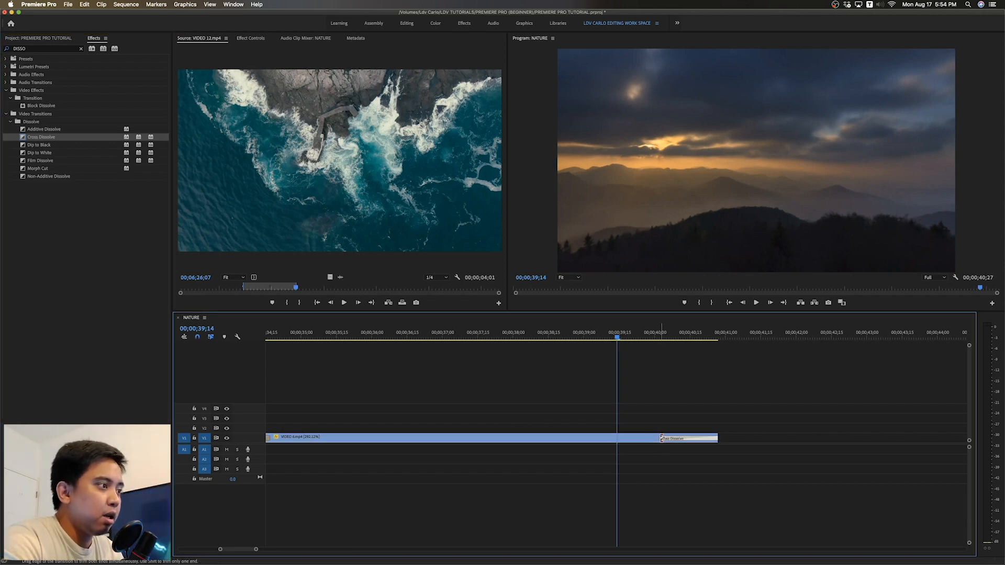
left_click_drag(661, 439, 568, 437)
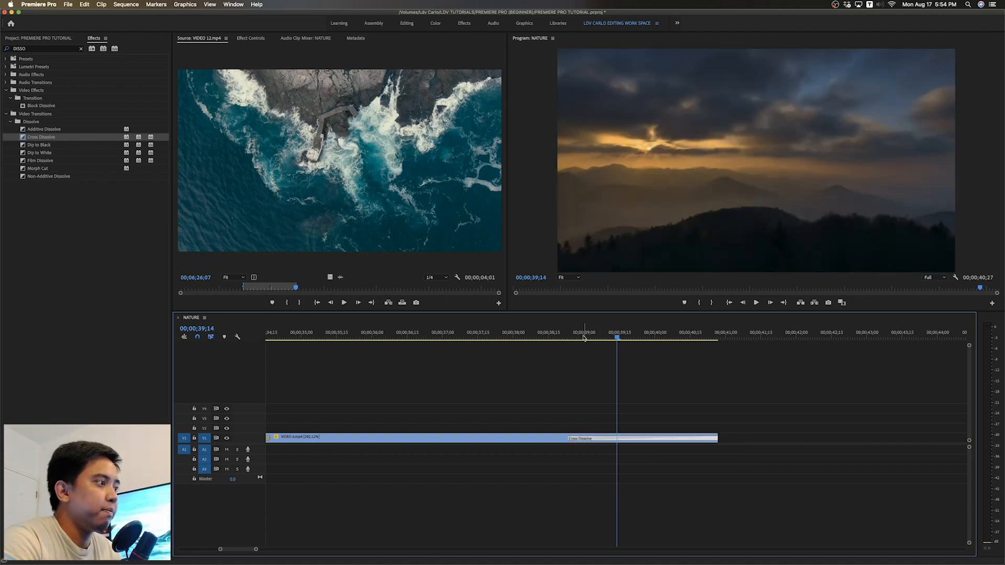
left_click(551, 335)
key("space")
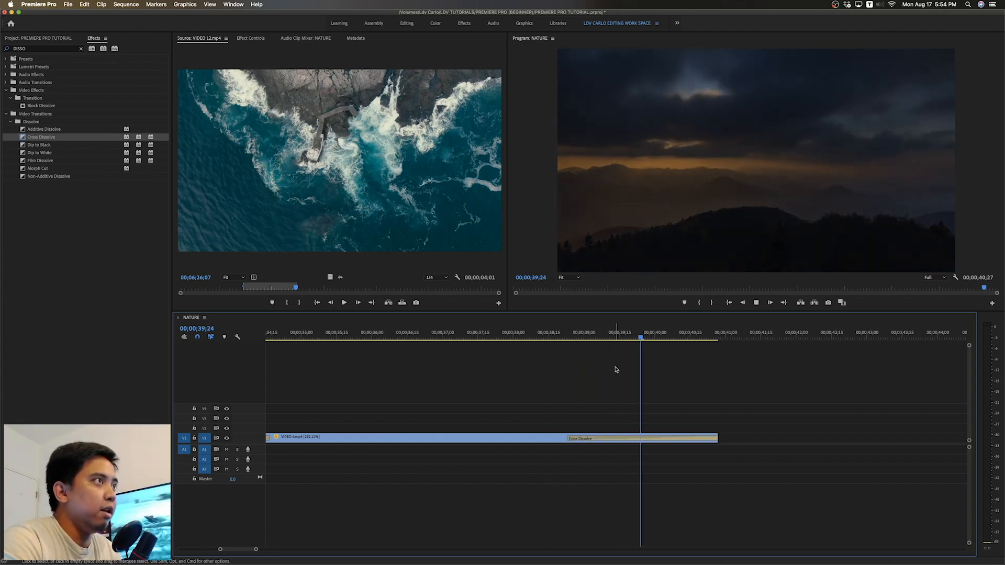
Step: Place the playhead at 00;00;09;23 in the NATURE sequence and add a new horizontal text layer there
key("minus")
key("minus")
key("minus")
key("minus")
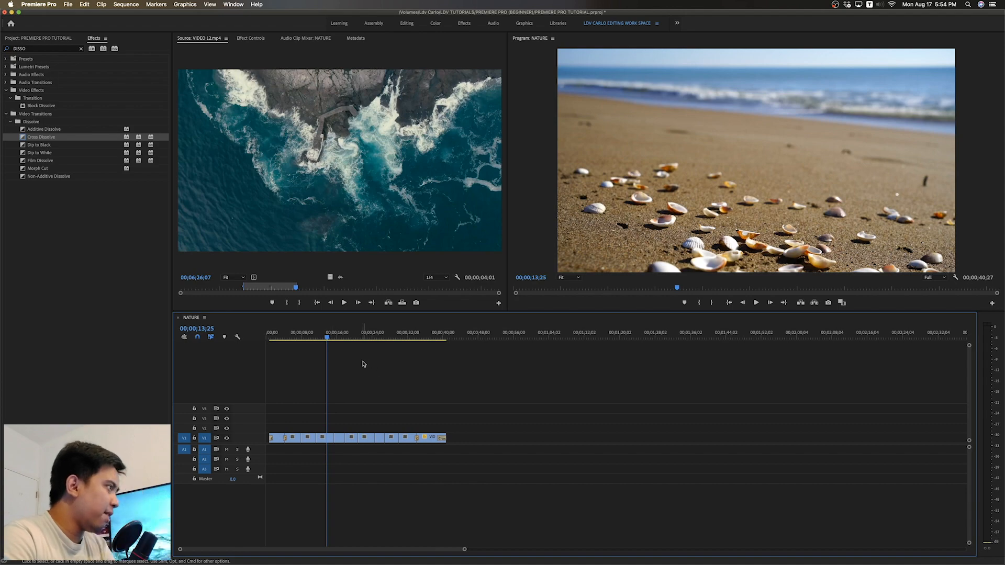
mouse_move(328, 338)
left_mouse_down()
mouse_move(311, 343)
mouse_move(372, 340)
mouse_move(309, 340)
left_mouse_up()
key("equal")
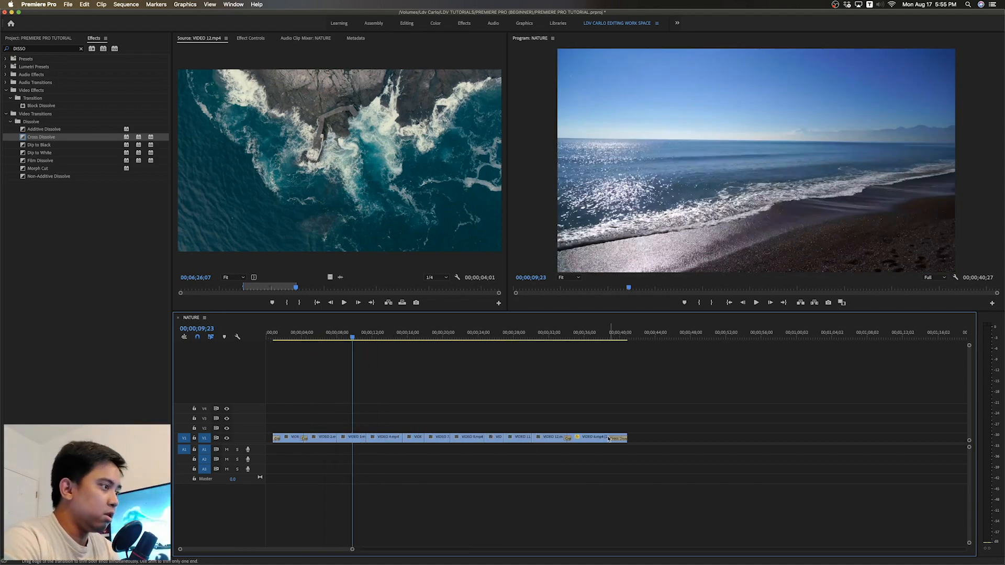
left_click_drag(670, 417, 437, 403)
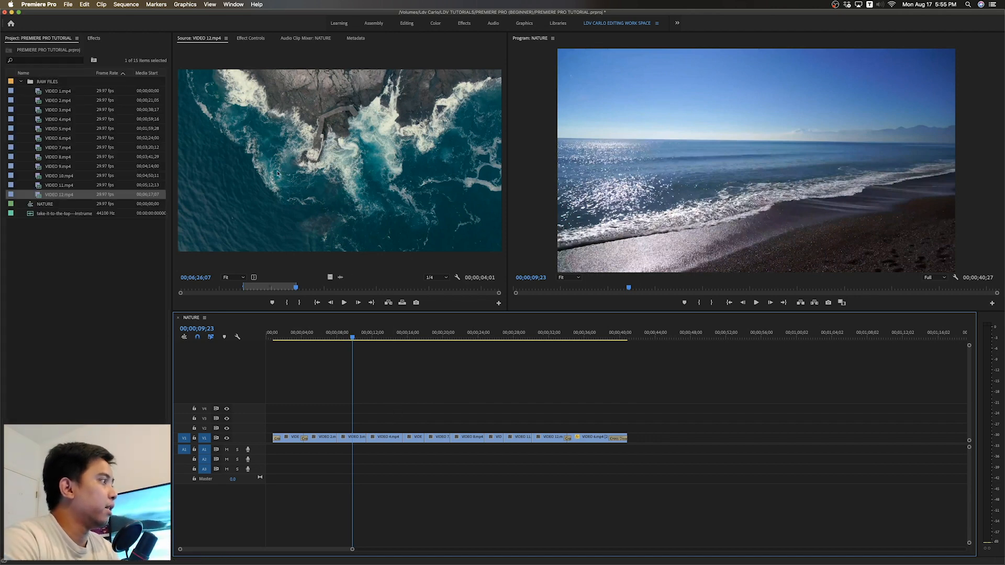
left_click(184, 4)
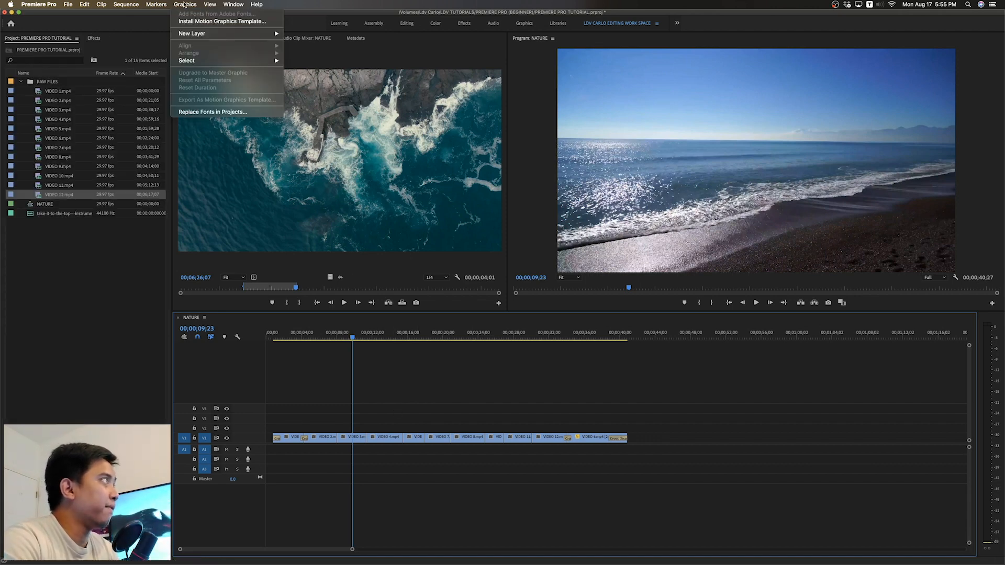
mouse_move(204, 37)
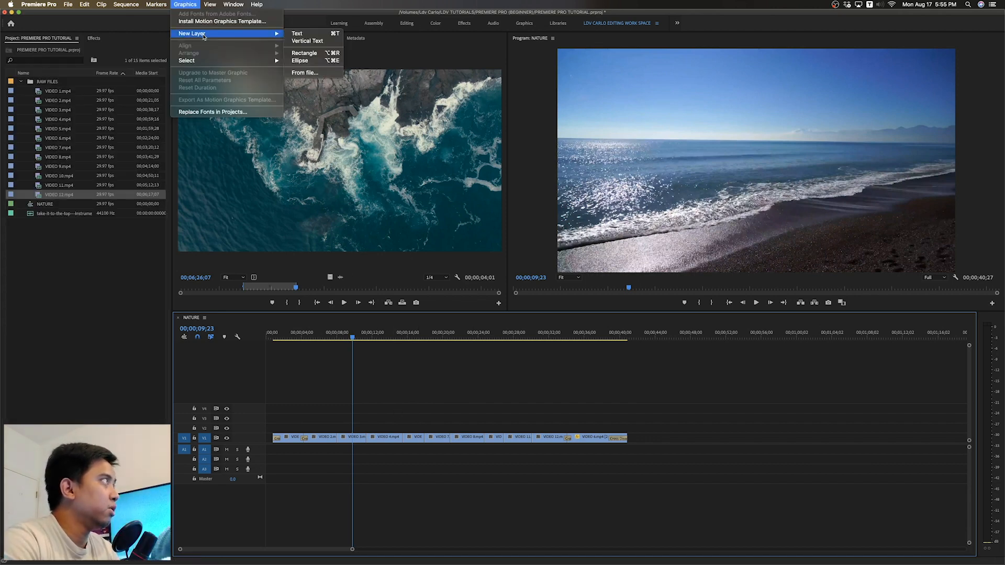
left_click(296, 33)
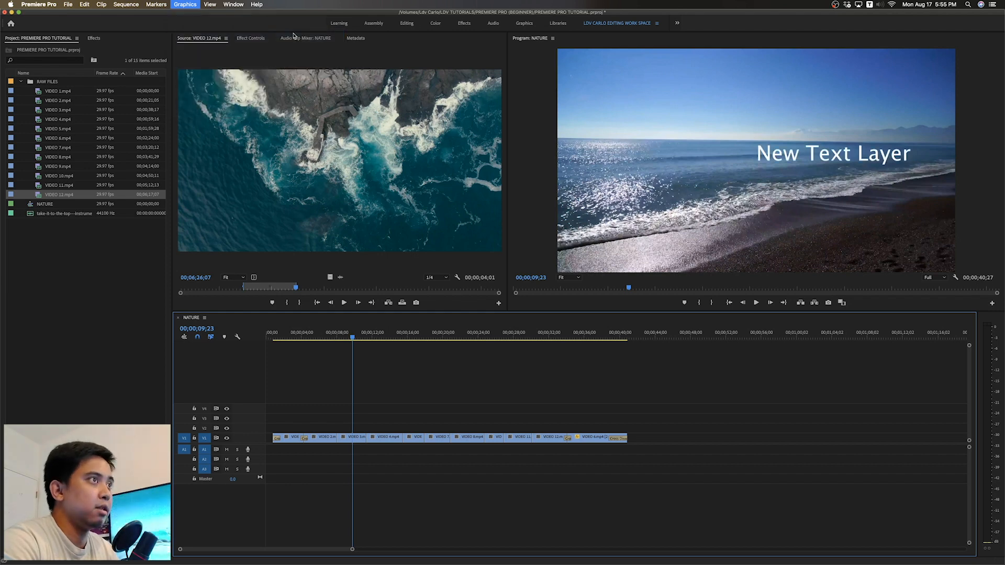
Step: Select the new layer's text, expand its properties in Effect Controls and set center alignment
left_click(814, 158)
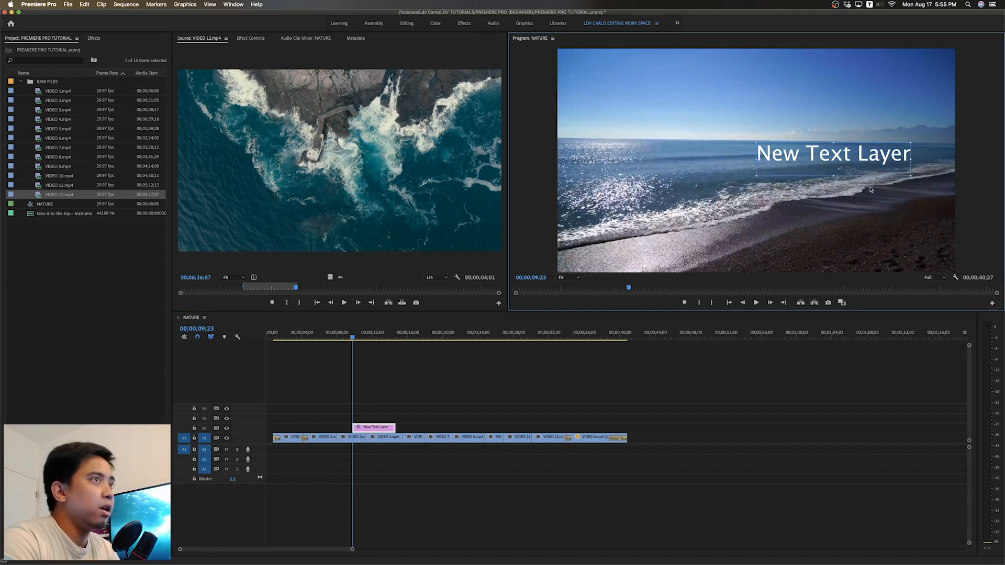
double_click(794, 155)
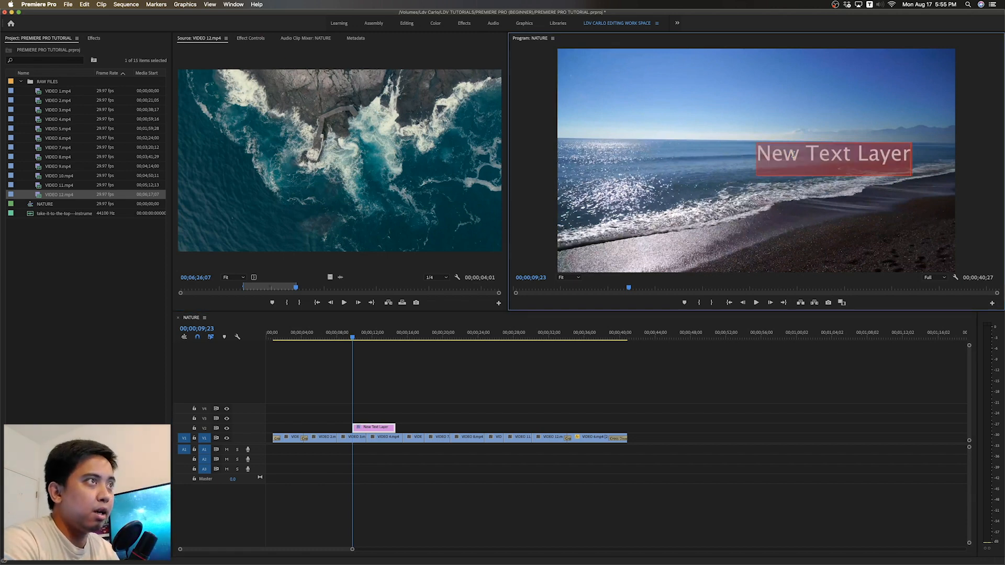
left_click(250, 39)
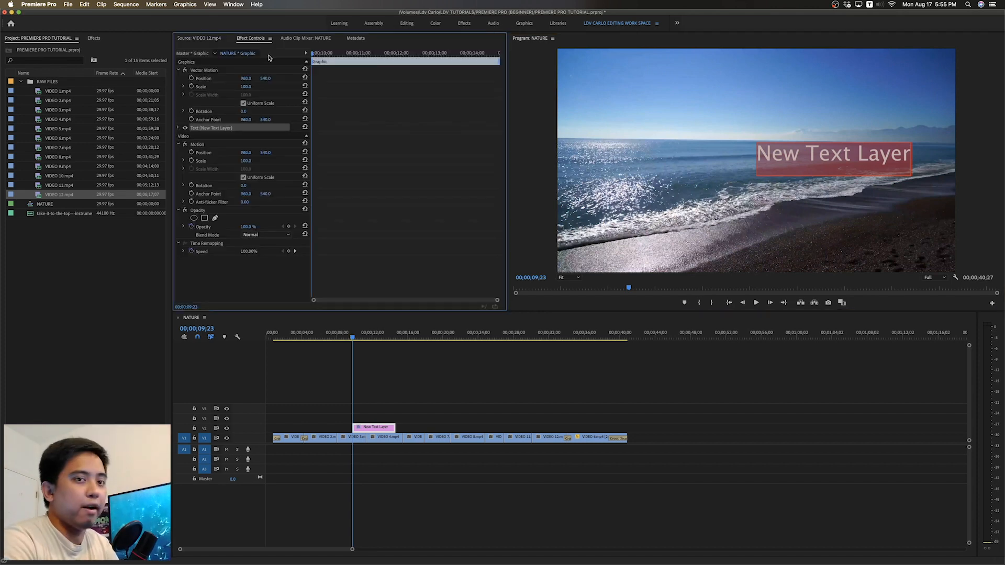
left_click(178, 128)
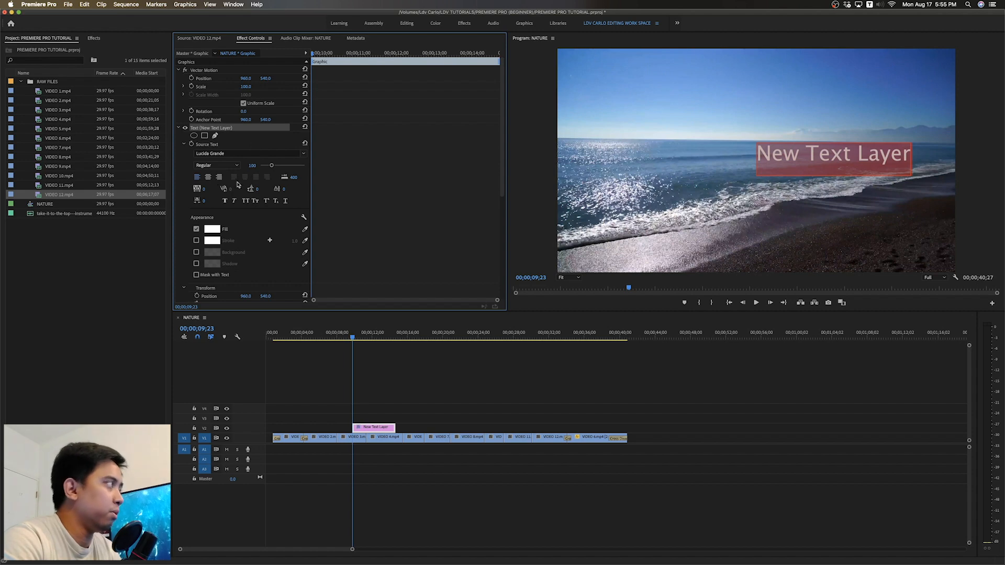
left_click(208, 178)
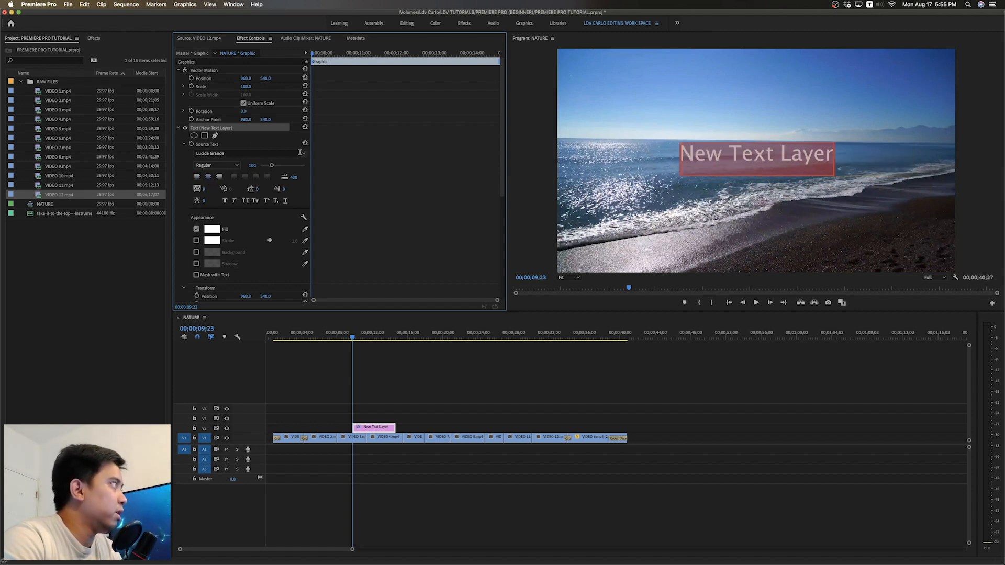
Step: Search the fonts for "GOTH" and set the text layer's font to Century Gothic Regular
left_click(300, 152)
left_click(292, 153)
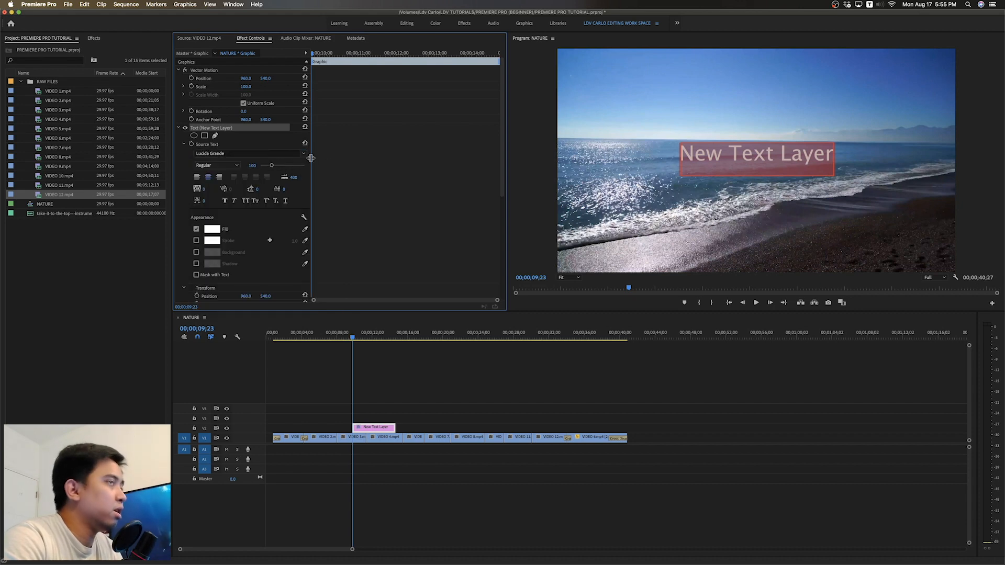
left_click(304, 155)
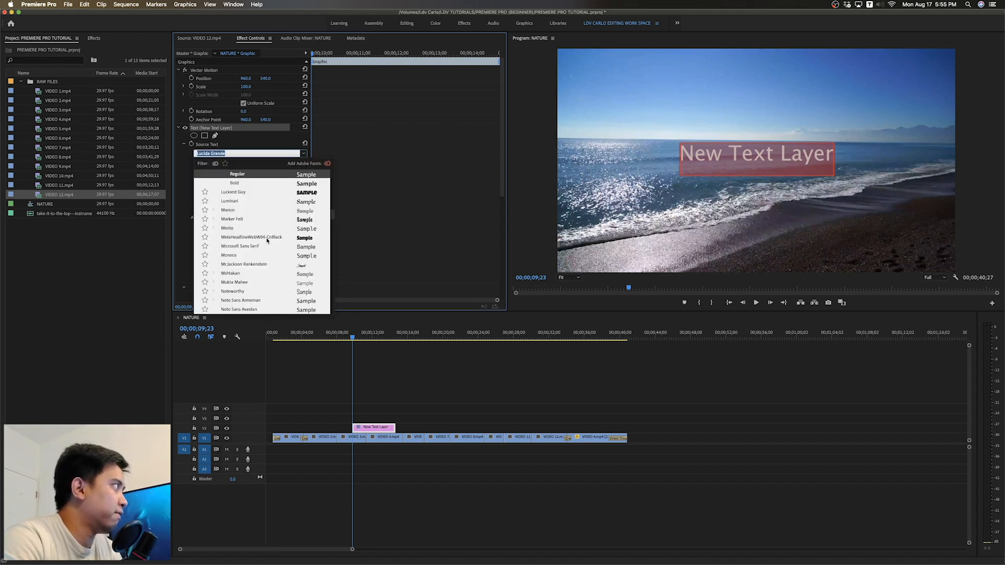
scroll(267, 240, "up", 1)
scroll(267, 240, "up", 7)
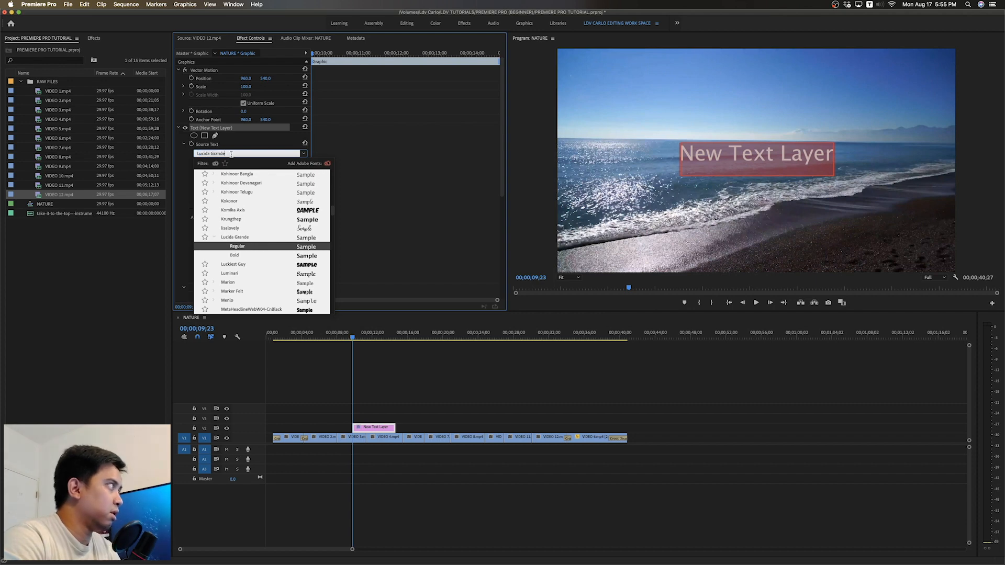
type("GOTH")
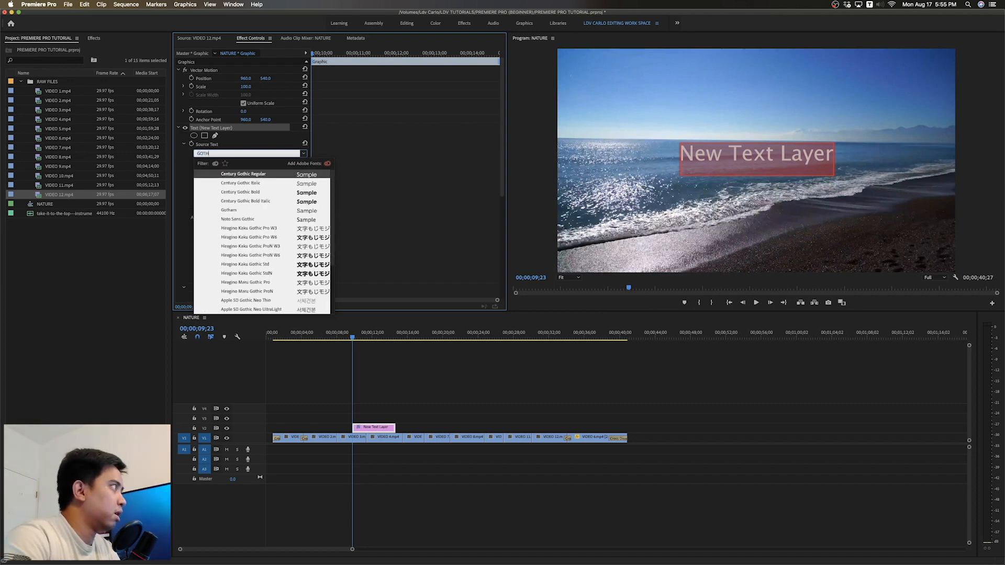
left_click(258, 176)
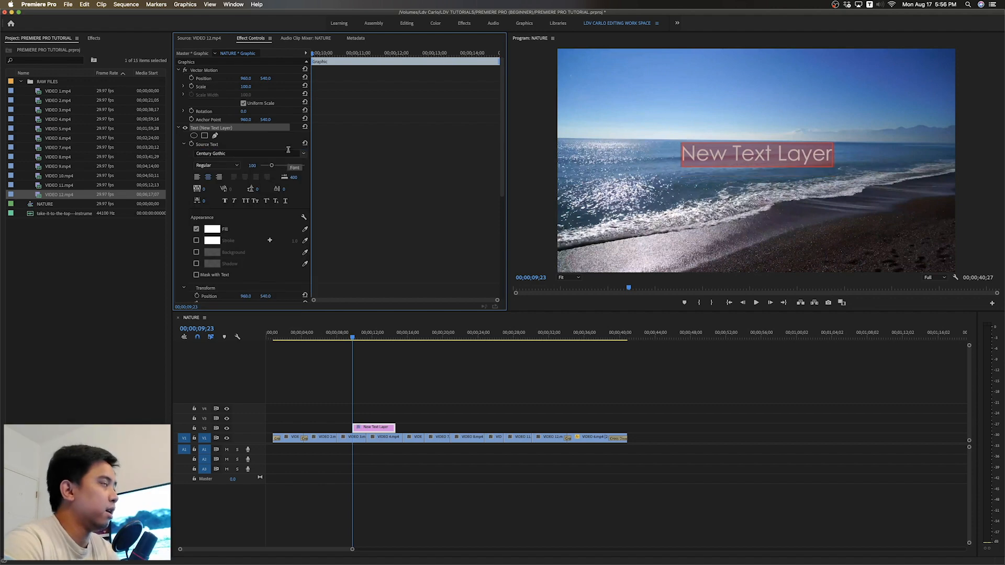
Step: Replace the placeholder text with "PREMIERE PRO TUTORIAL" and start a second line beneath it
left_click(759, 156)
key("super+a")
key("BackSpace")
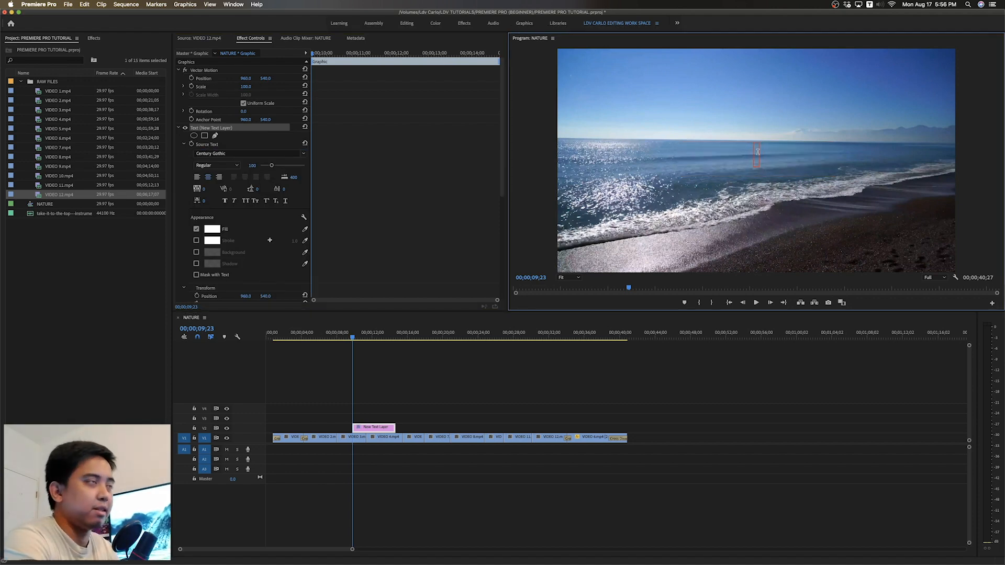
type("PREMIERE")
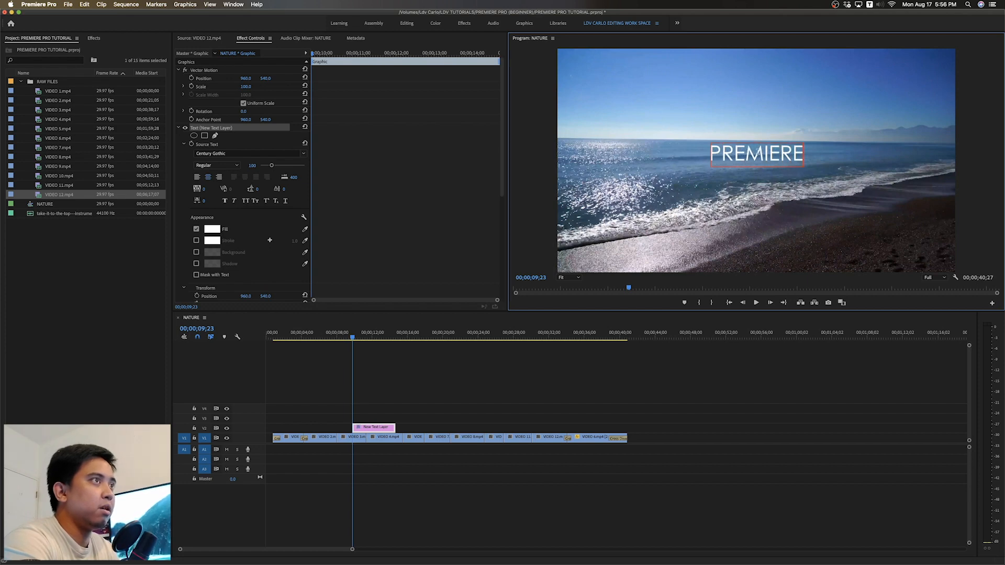
type(" PRO TUTORIAL")
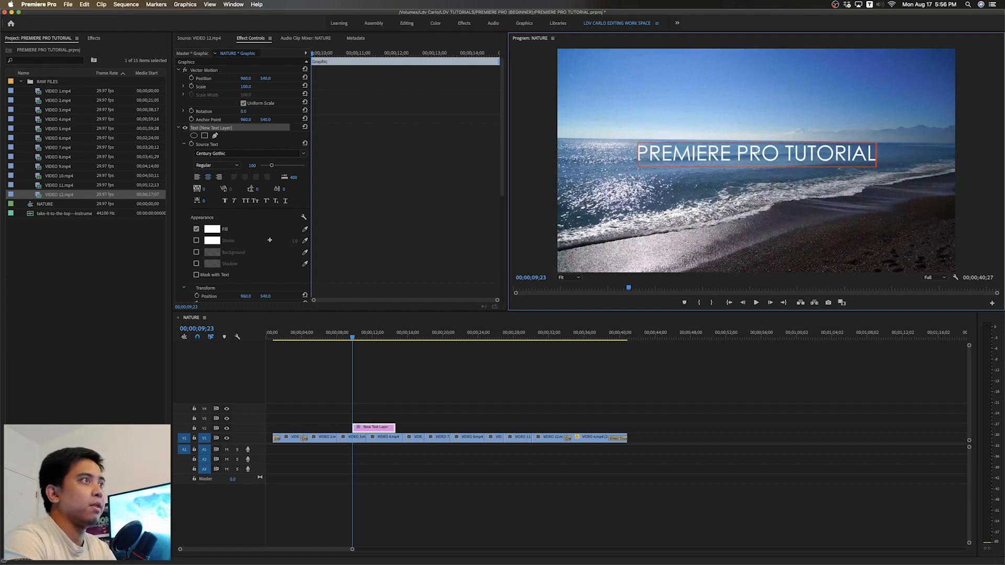
key("Return")
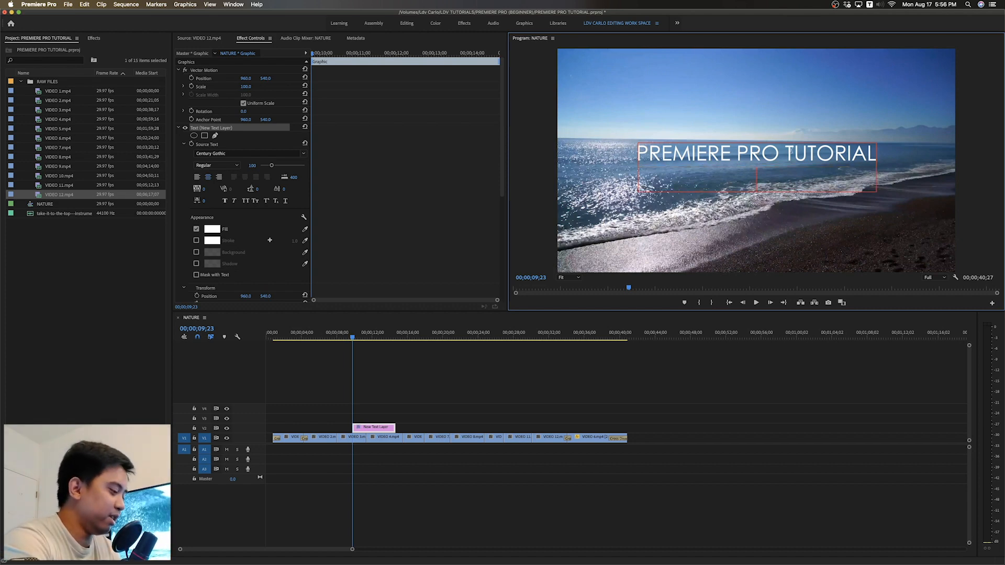
type("FOR BEG")
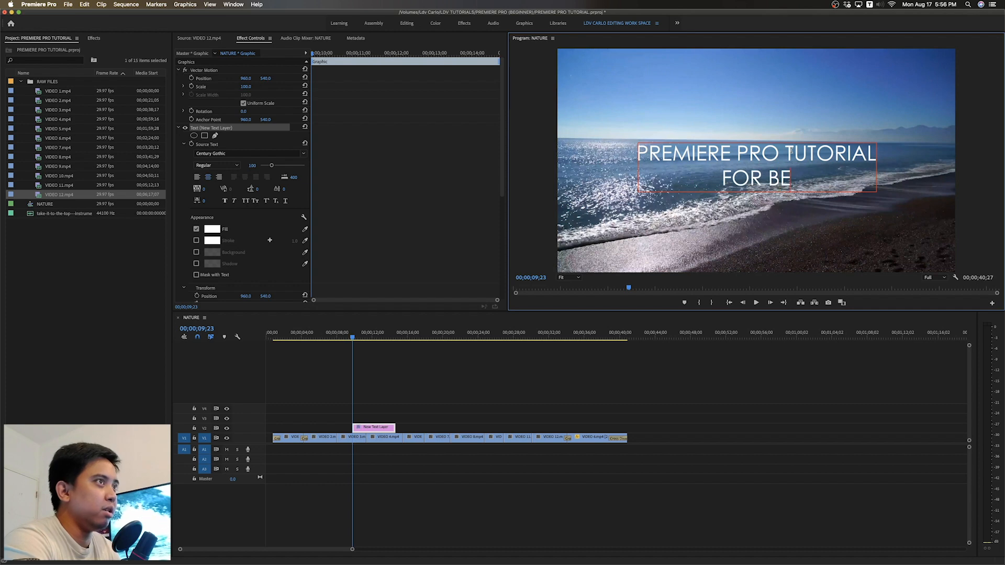
key("BackSpace")
key("BackSpace")
key("BackSpace")
key("BackSpace")
key("BackSpace")
key("BackSpace")
key("BackSpace")
Step: Enter "BEGINNER EDITION" as the title's second line and reduce that line's font size to 71
type("BEGINNE")
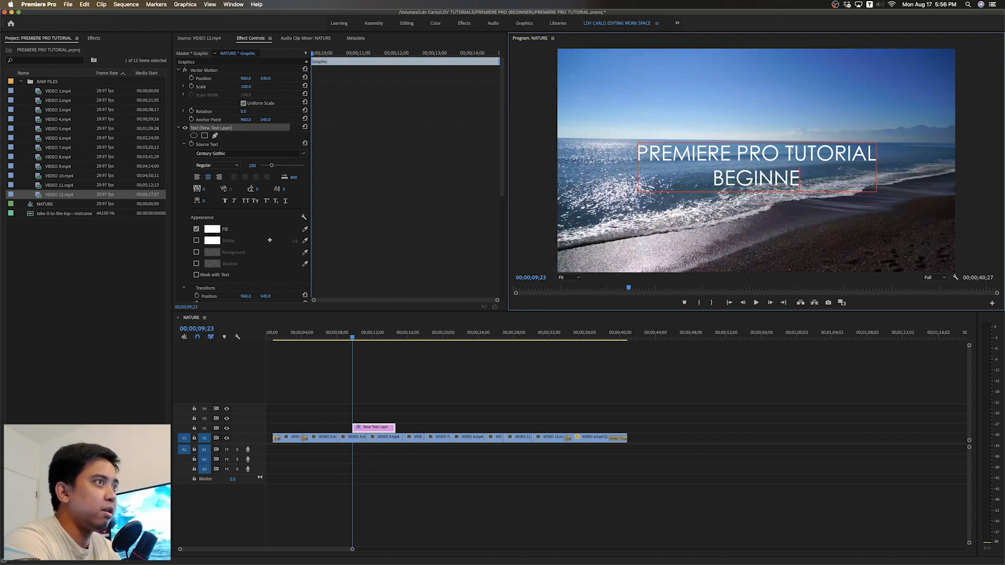
type("R EDITION")
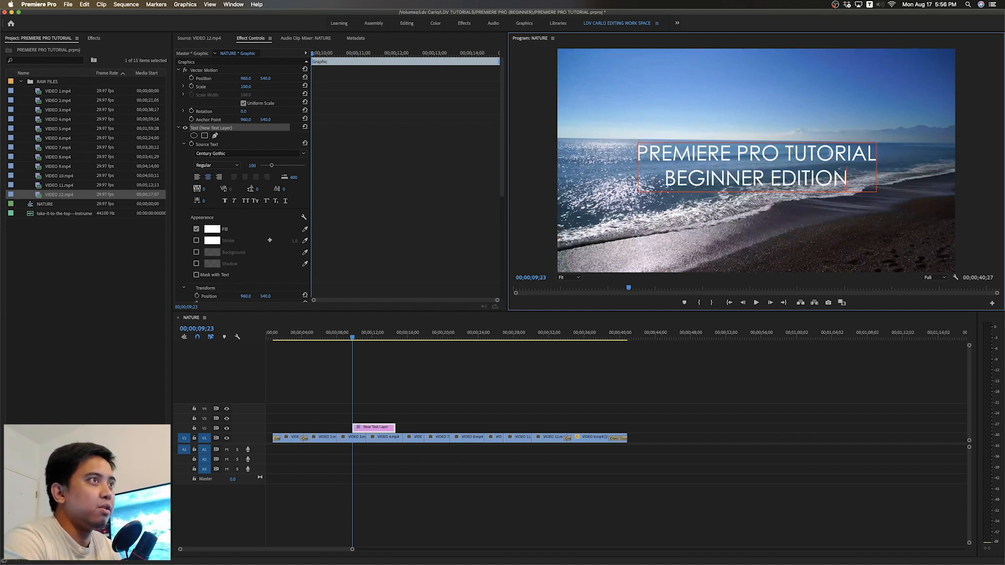
left_click_drag(847, 178, 668, 180)
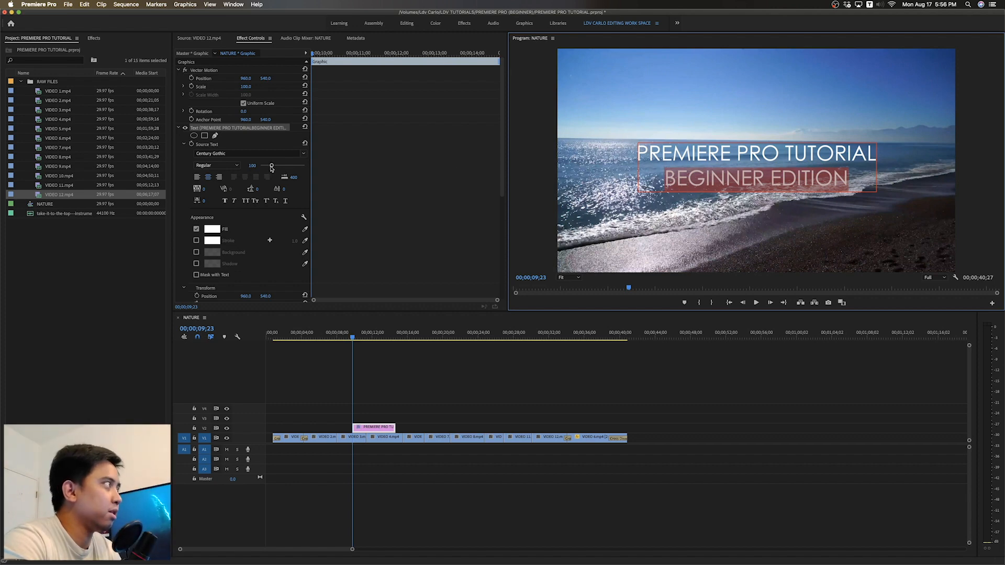
left_click_drag(271, 167, 267, 168)
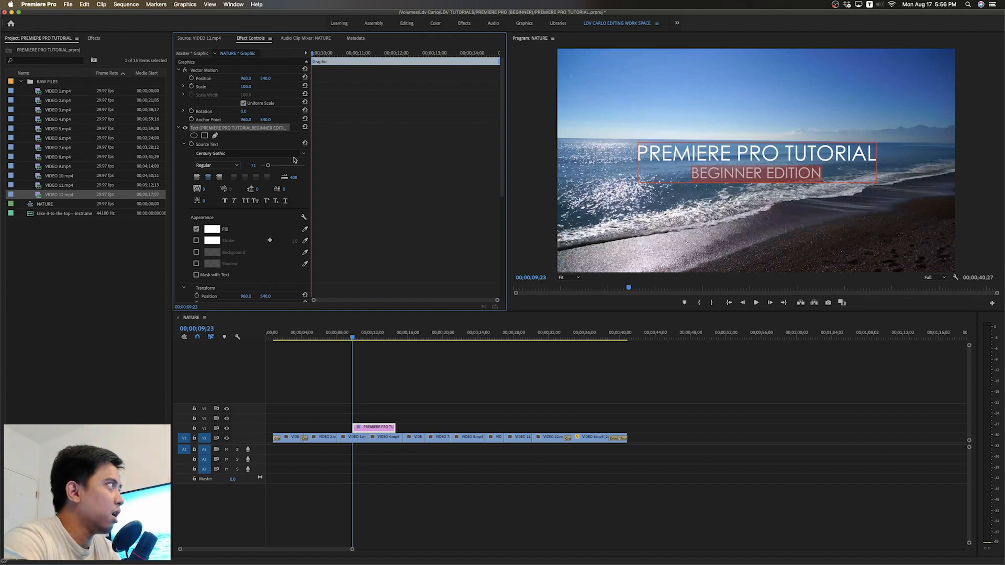
left_click(215, 165)
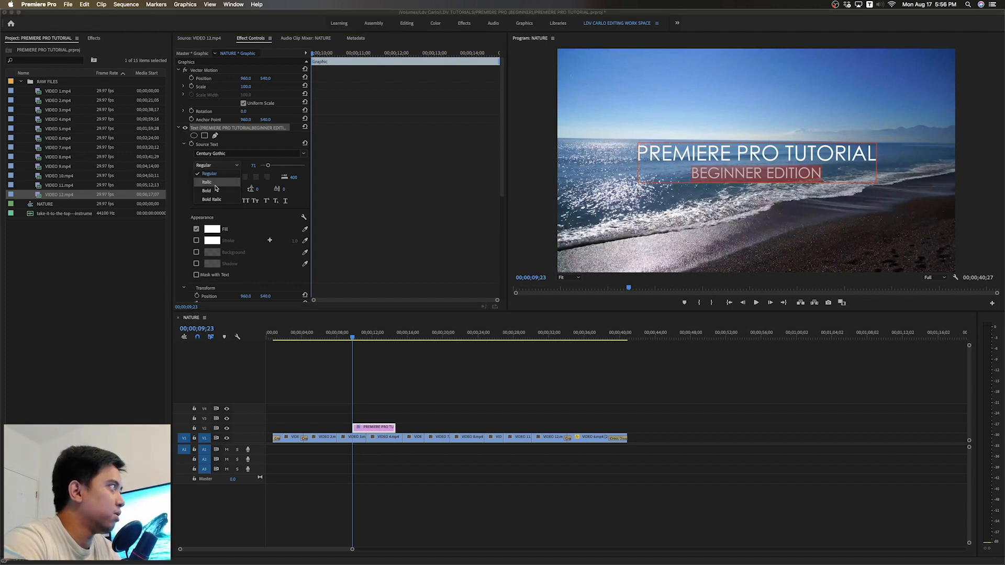
left_click(294, 152)
left_click(385, 188)
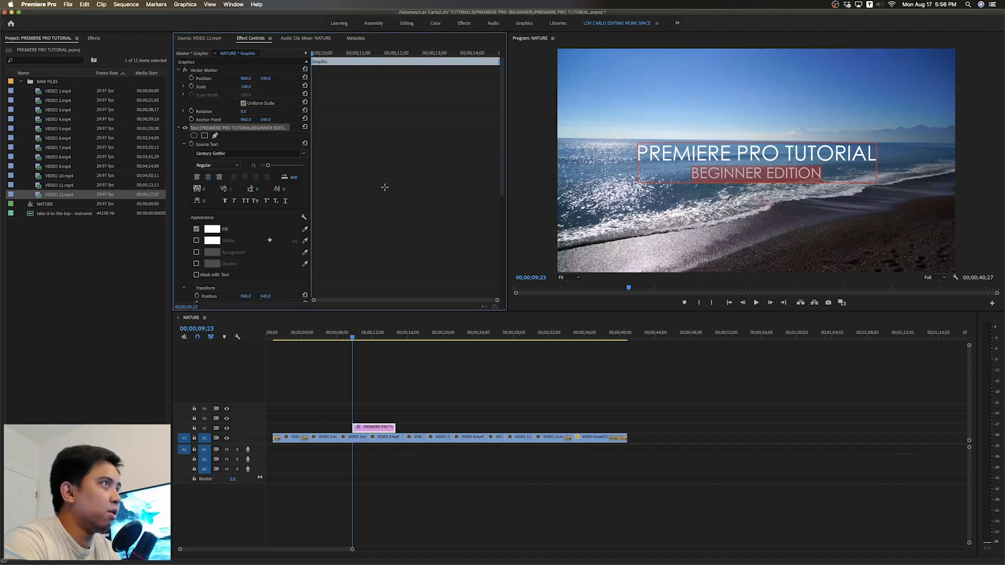
Step: Make the "PREMIERE PRO TUTORIAL" line bold, reduce its font size slightly and widen its tracking
left_click(867, 155)
left_click_drag(873, 154, 582, 146)
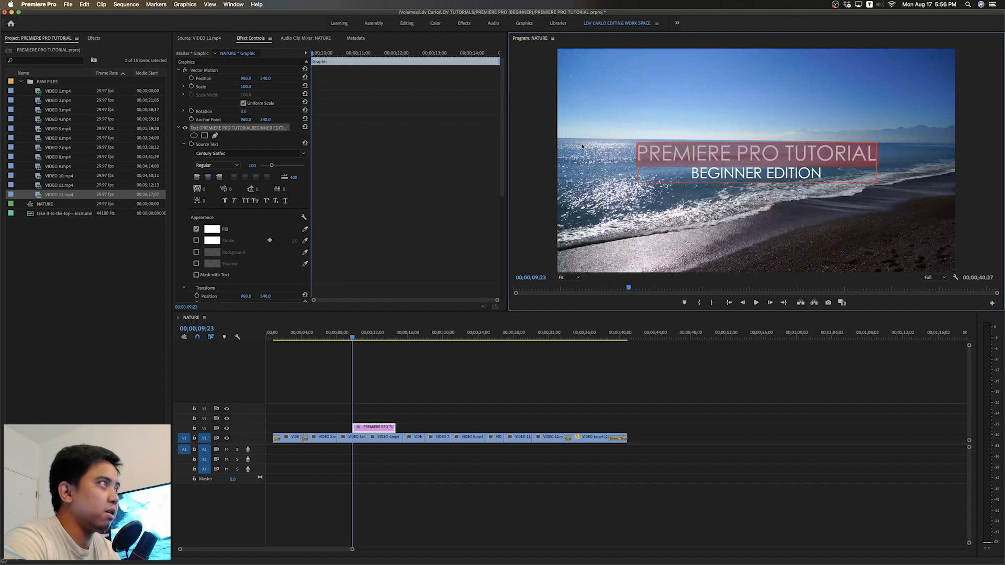
left_click(217, 165)
left_click(215, 191)
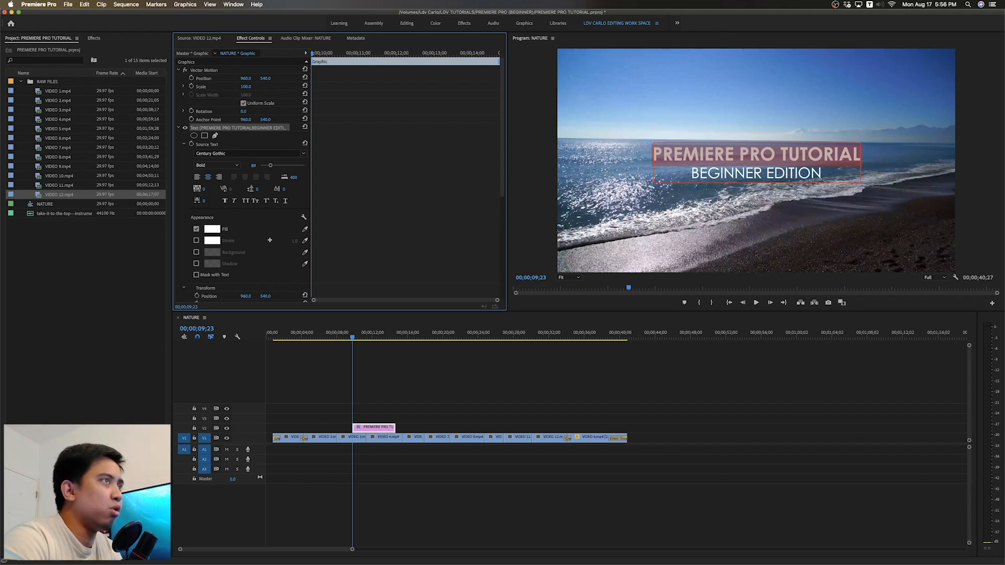
left_click_drag(203, 189, 278, 188)
Step: Set the "BEGINNER EDITION" line's tracking to 62 and its font size to 54
left_click_drag(823, 174, 676, 174)
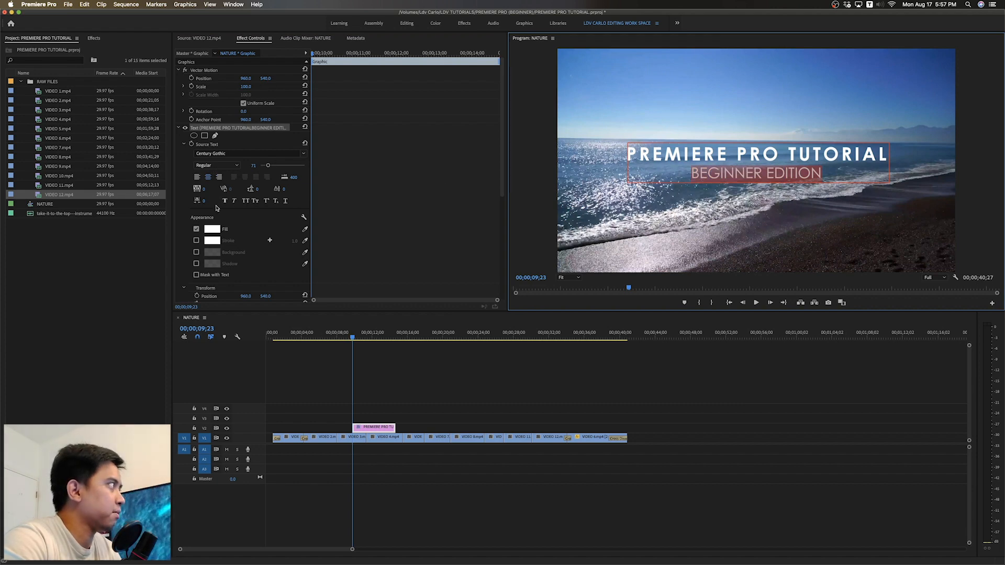
left_click_drag(206, 190, 266, 165)
left_click(189, 6)
mouse_move(198, 33)
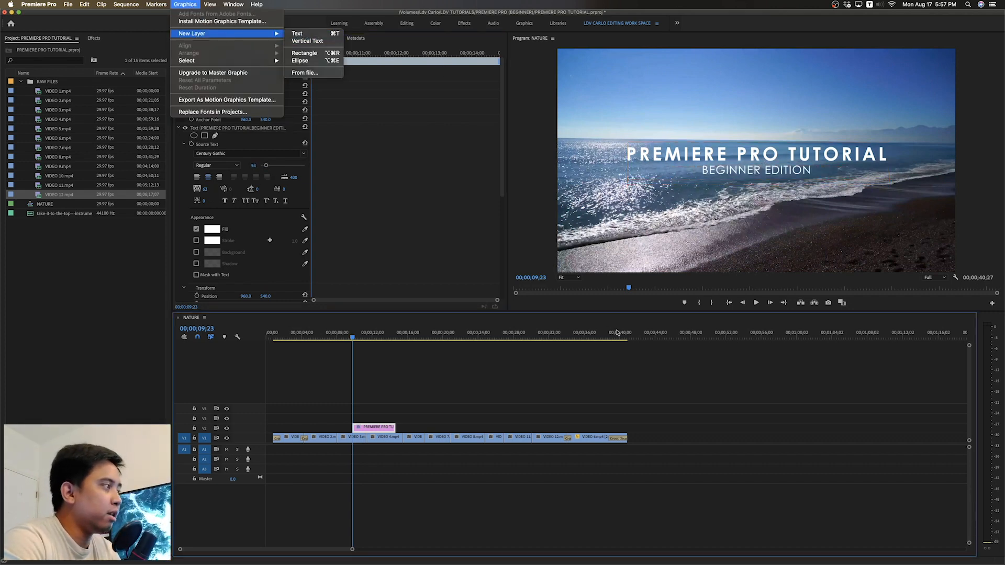
left_click(491, 385)
Step: Move the title clip on V2 to the start of the sequence and shift all video clips later on V1
left_click(394, 415)
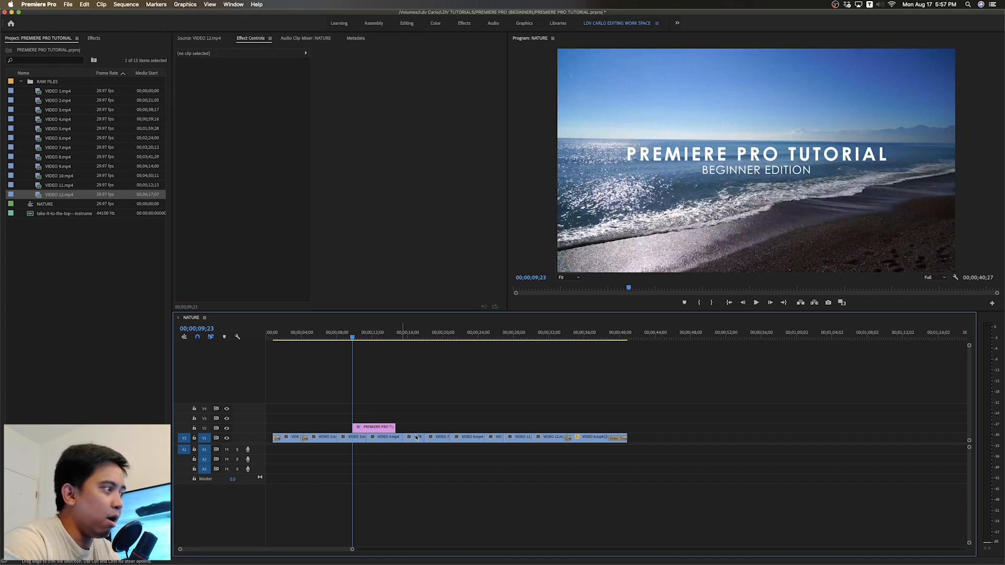
left_click_drag(376, 428, 295, 430)
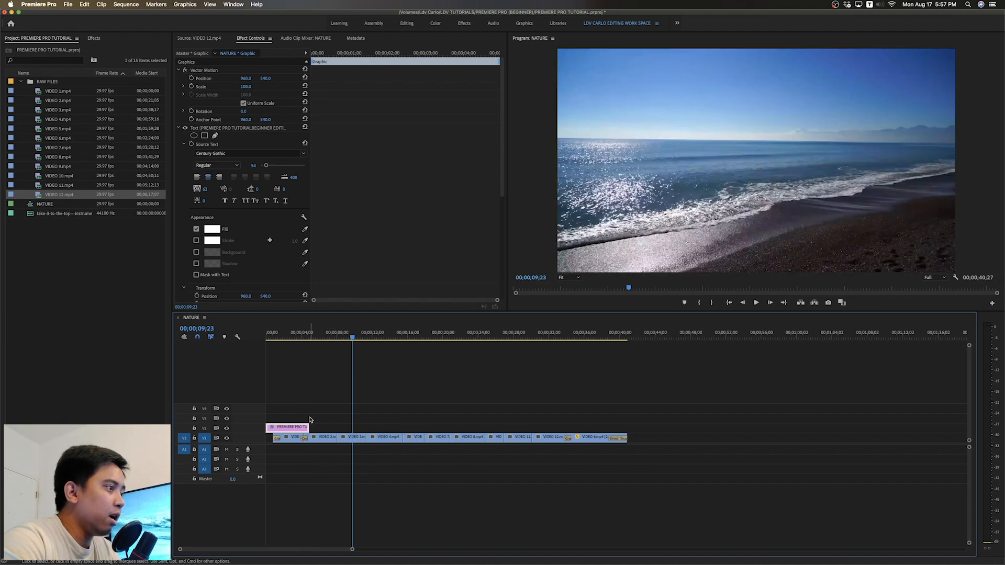
mouse_move(628, 455)
left_mouse_down()
mouse_move(282, 440)
mouse_move(304, 438)
left_mouse_up()
left_click(300, 373)
Step: Trim the title clip's end to where the first video clip begins and move the title down to V1
left_click_drag(292, 337, 273, 340)
key("=")
key("=")
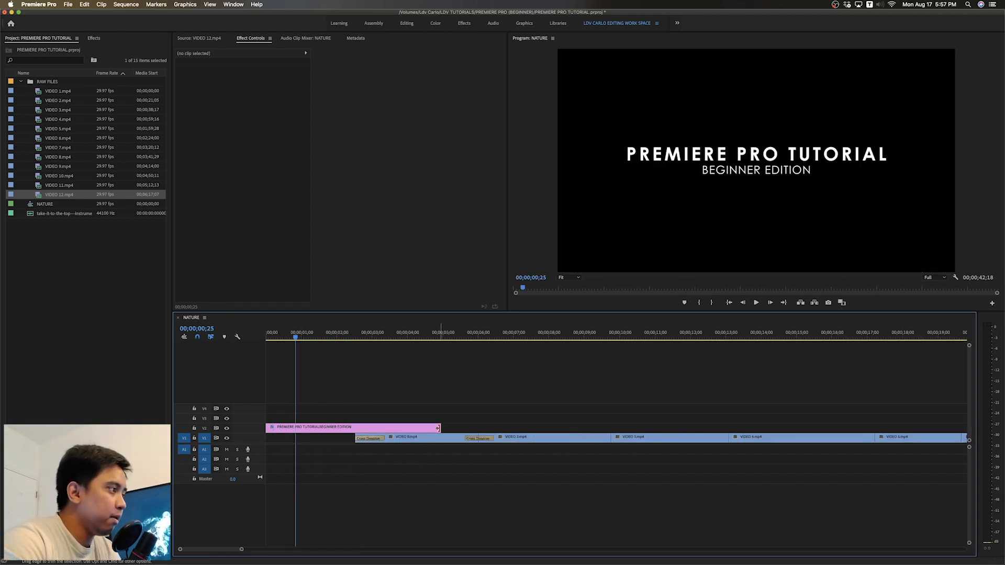
left_click_drag(440, 426, 337, 438)
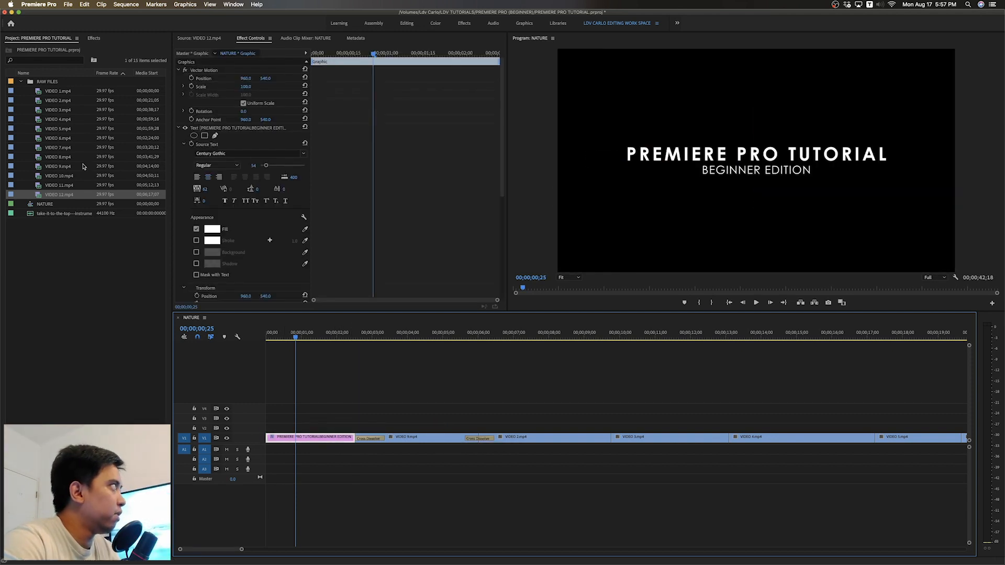
Step: Apply a Cross Dissolve to the start of the title clip and play back the fade-in
left_click(92, 38)
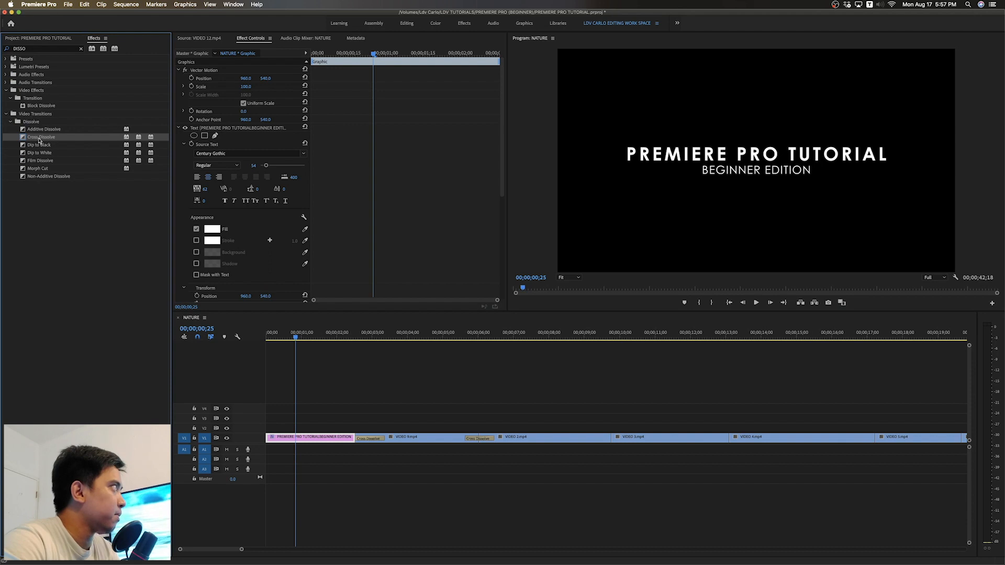
mouse_move(255, 434)
left_mouse_down()
mouse_move(278, 442)
mouse_move(271, 439)
left_mouse_up()
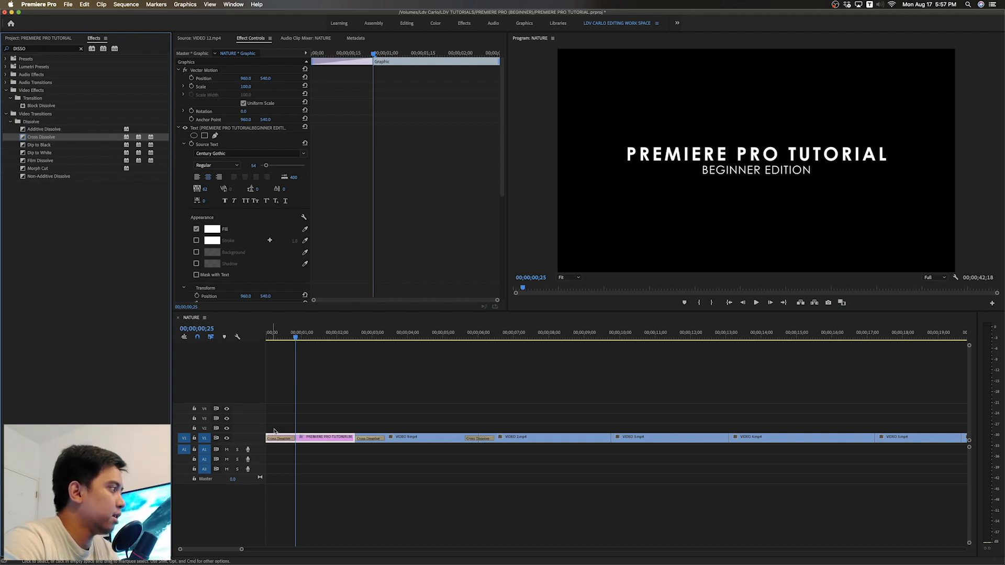
left_click(267, 338)
key("space")
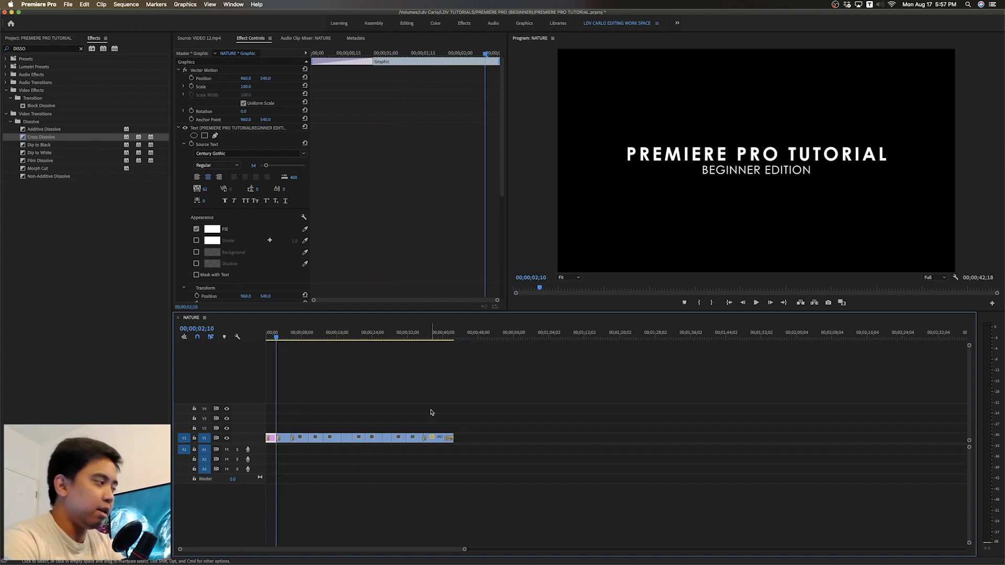
Step: Shift all the video clips on V1 later together, leaving a gap after the title clip
left_click_drag(516, 425, 285, 465)
key("backslash")
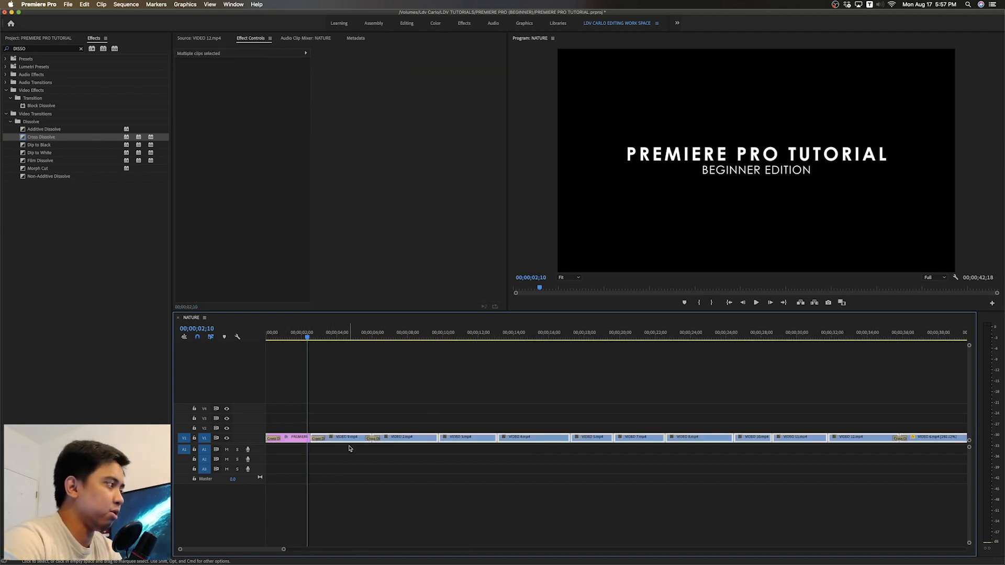
left_click_drag(351, 438, 468, 443)
left_click(433, 406)
Step: Extend the title clip's end to just past 00;00;04;00, add a Cross Dissolve there and preview the title
left_click_drag(309, 438, 339, 438)
left_click_drag(45, 139, 336, 438)
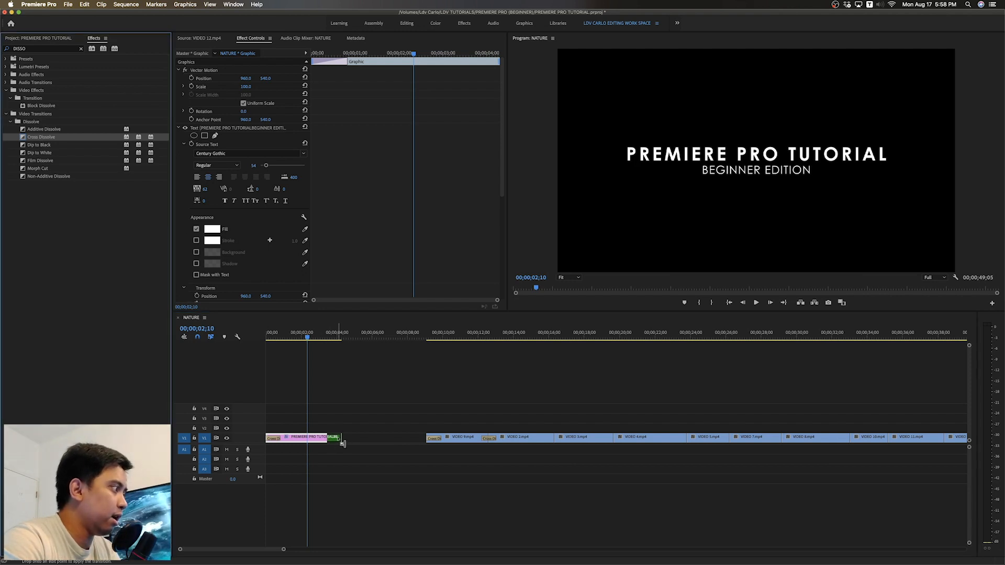
left_click(334, 381)
left_click_drag(309, 337, 264, 339)
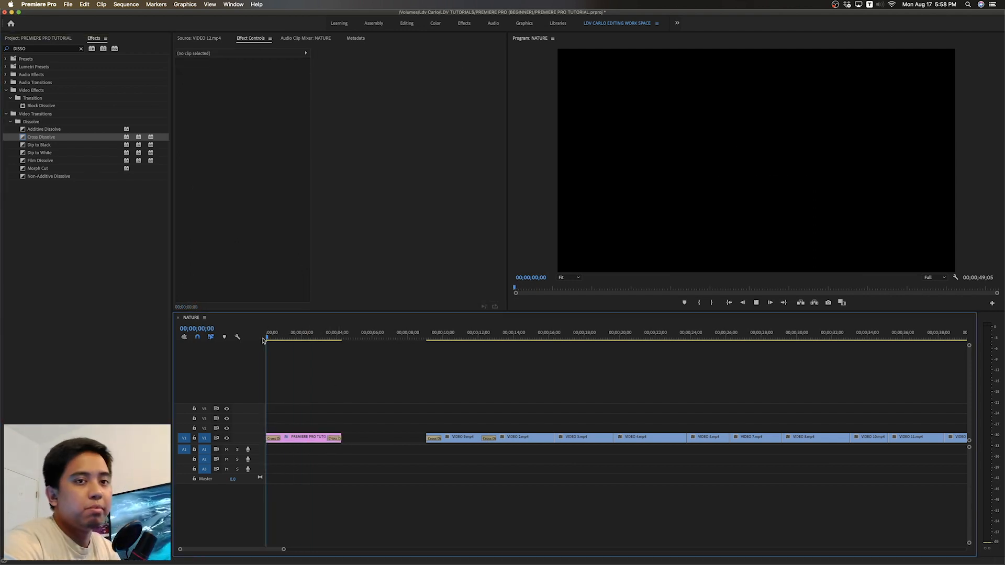
key("space")
Step: Move the title clip slightly later, search the effects for "GAUS" and apply Gaussian Blur to the title
left_click_drag(309, 438, 317, 438)
left_click(81, 48)
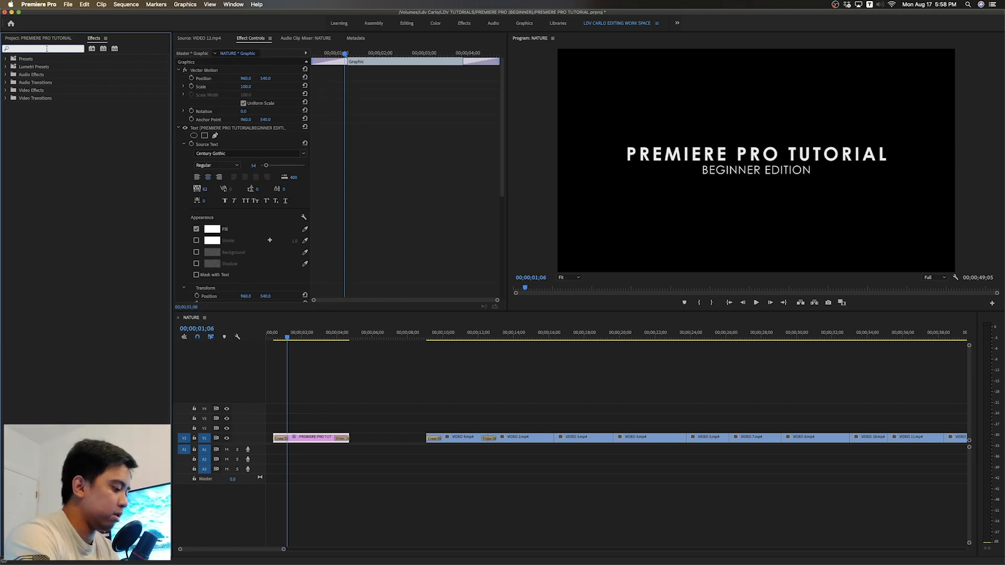
type("GAUS")
left_click_drag(40, 129, 304, 441)
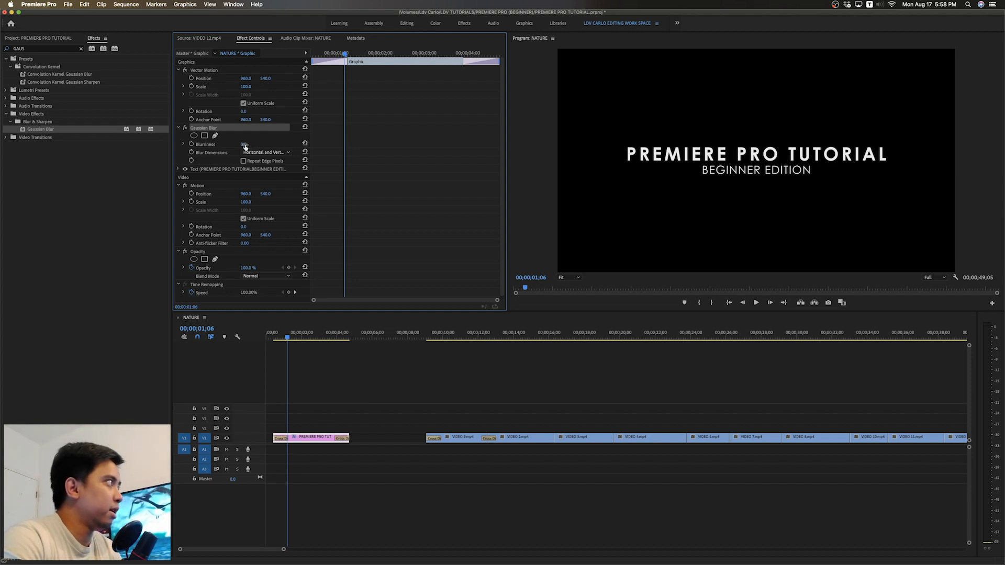
mouse_move(244, 144)
left_mouse_down()
mouse_move(300, 144)
mouse_move(245, 144)
left_mouse_up()
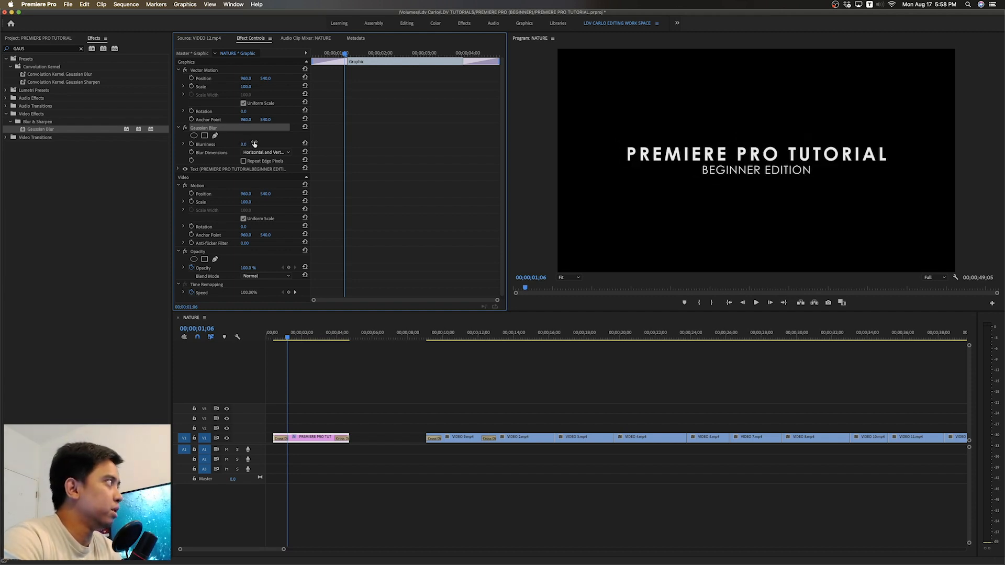
Step: Keyframe the title's Gaussian Blur Blurriness from 103 at the clip's start to 0 at about 00;00;01;14
left_click(191, 145)
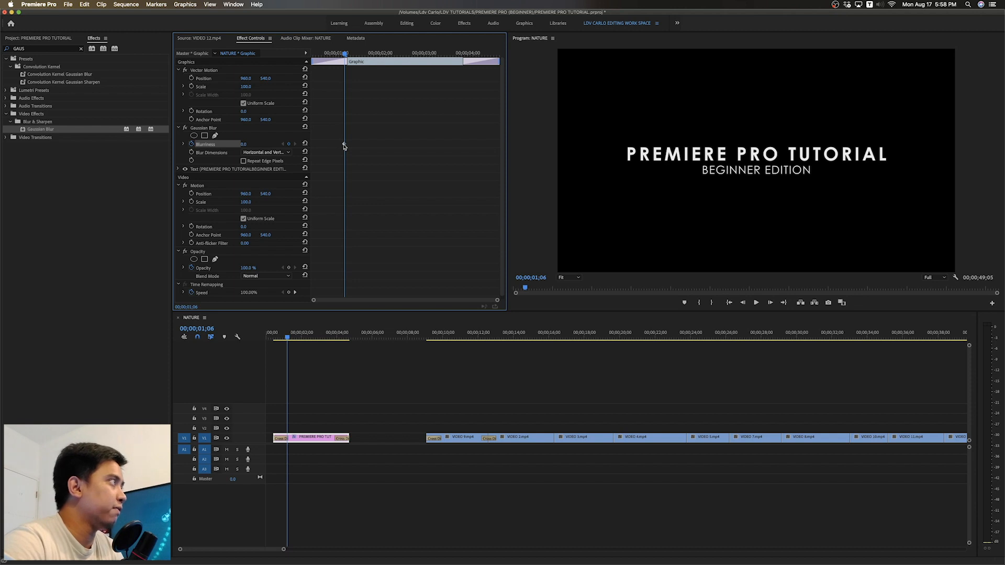
mouse_move(344, 145)
left_mouse_down()
mouse_move(332, 147)
mouse_move(355, 144)
left_mouse_up()
left_click_drag(344, 53, 329, 55)
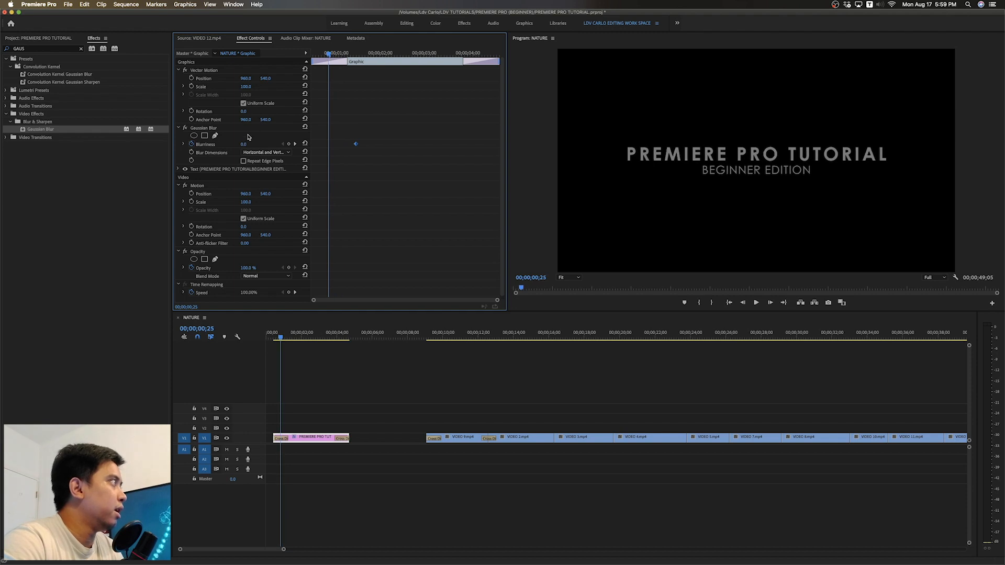
left_click_drag(243, 144, 286, 144)
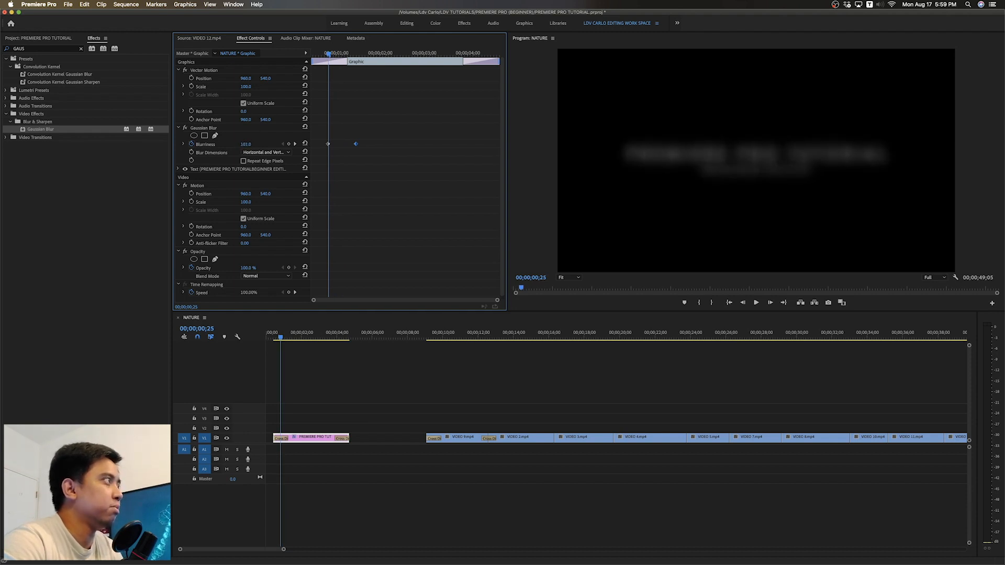
left_click_drag(328, 143, 301, 148)
Step: Play the title from its start to check the opening blur animation
left_click_drag(336, 55, 313, 54)
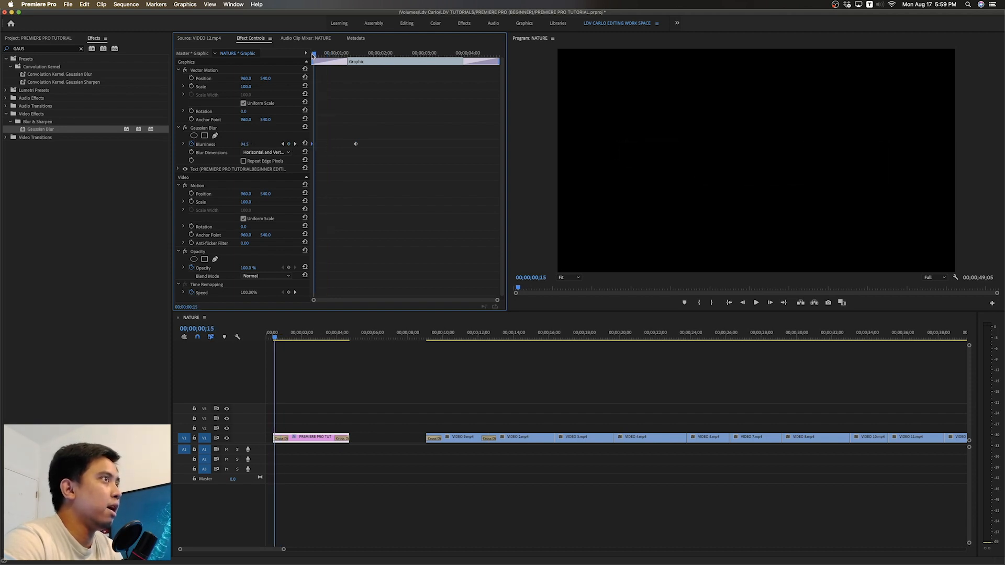
key("space")
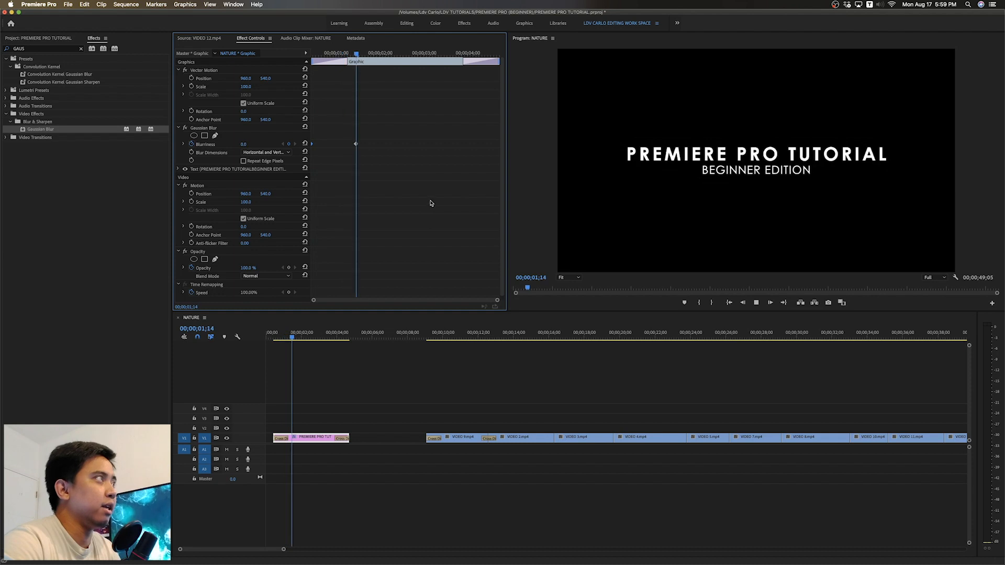
left_click_drag(387, 54, 276, 64)
key("space")
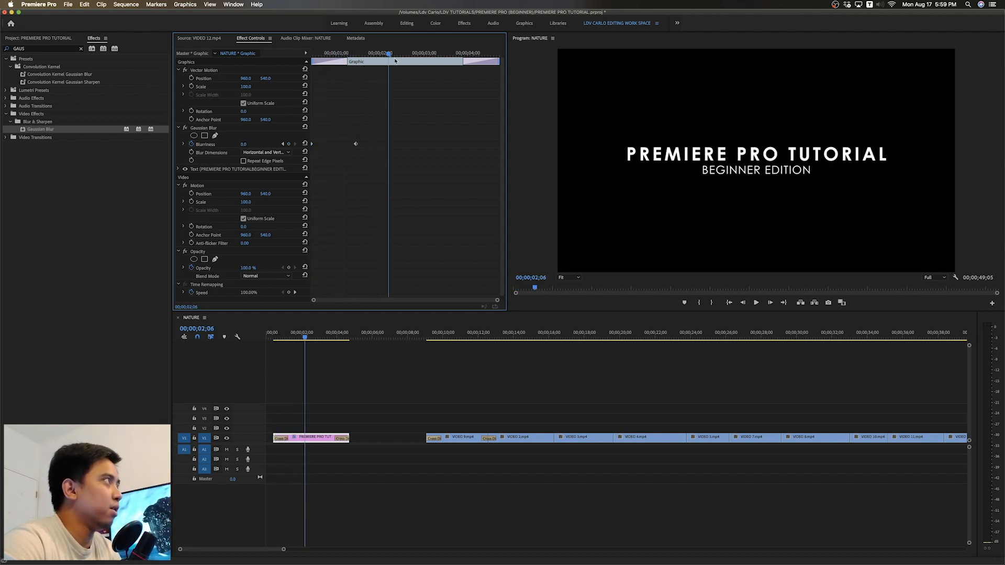
key("space")
Step: Keyframe the title's Blurriness from 0 just before the closing Cross Dissolve to 113 at the clip's end
left_click_drag(492, 56, 440, 64)
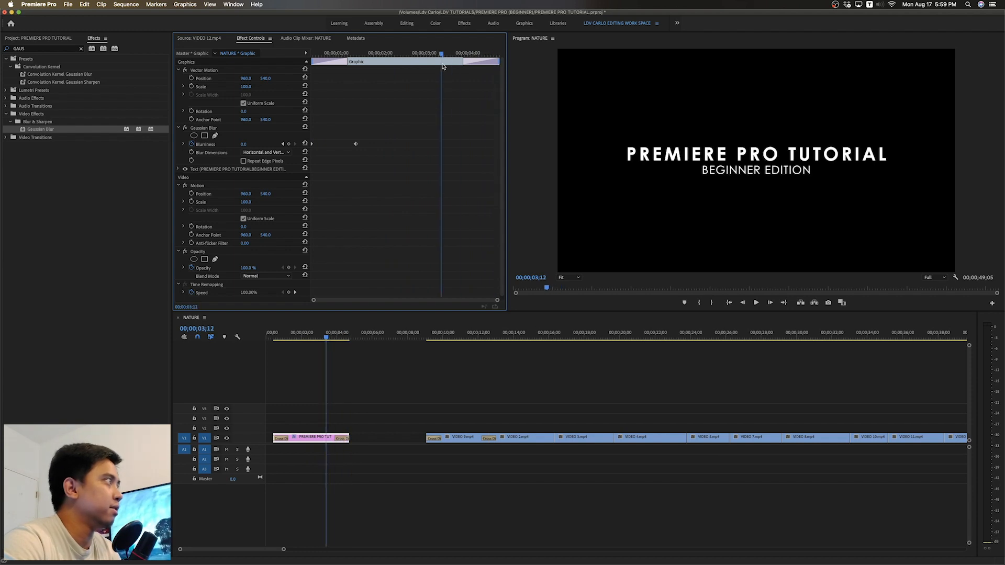
left_click(289, 145)
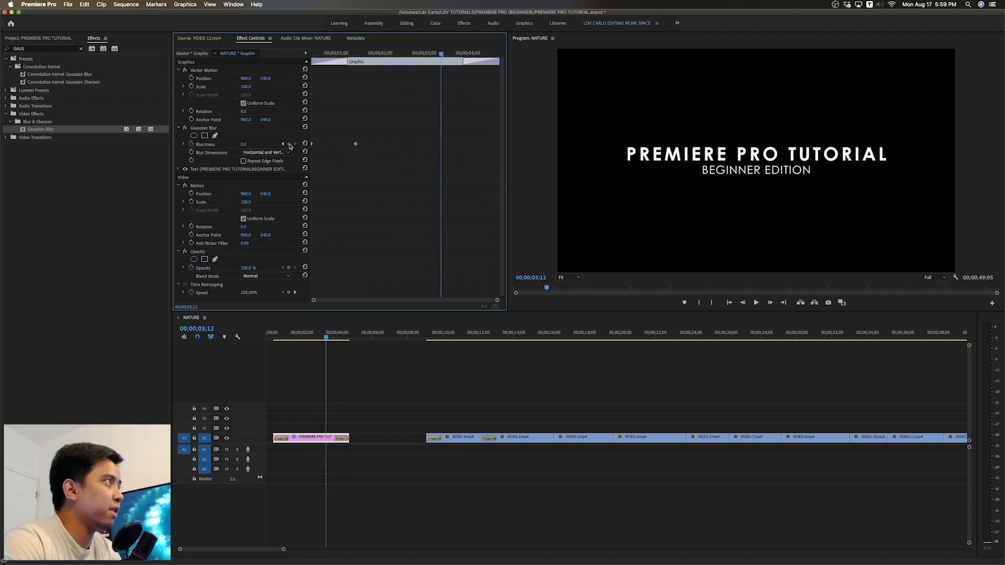
left_click_drag(440, 147, 459, 146)
left_click_drag(462, 54, 475, 54)
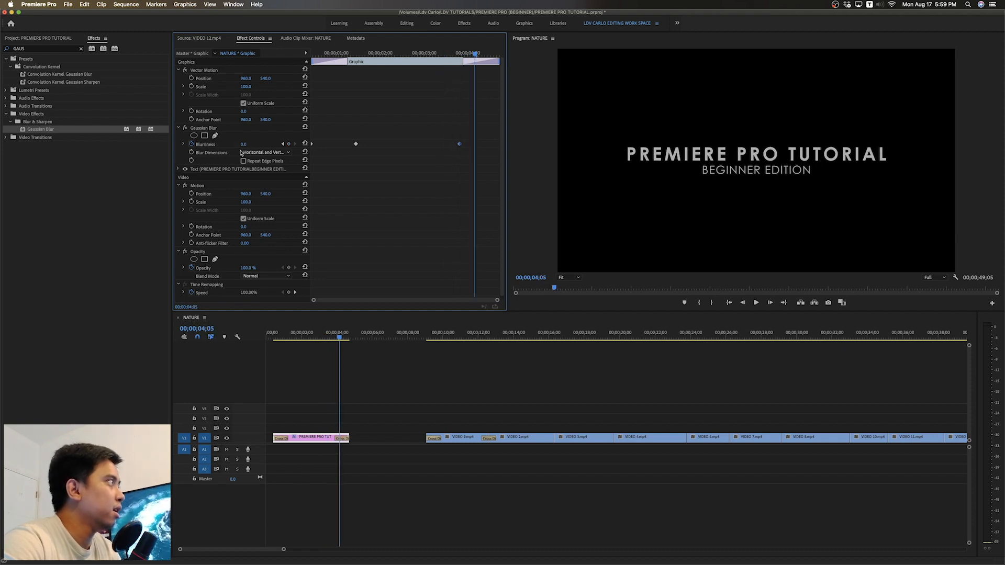
left_click_drag(243, 146, 302, 146)
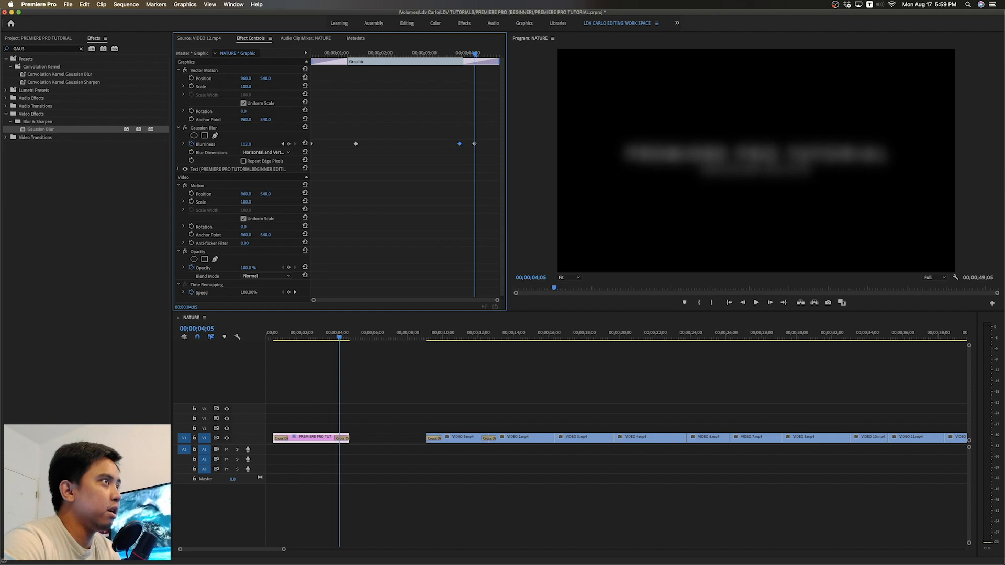
left_click_drag(475, 145, 498, 146)
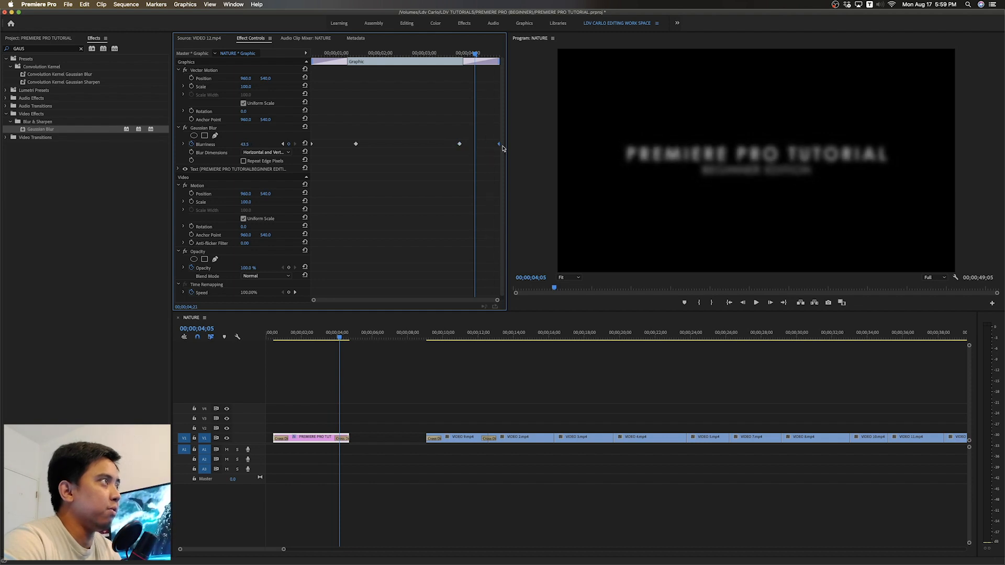
Step: Play the title from the sequence start to check the blur in and blur out
left_click_drag(472, 53, 452, 54)
key("Home")
key("space")
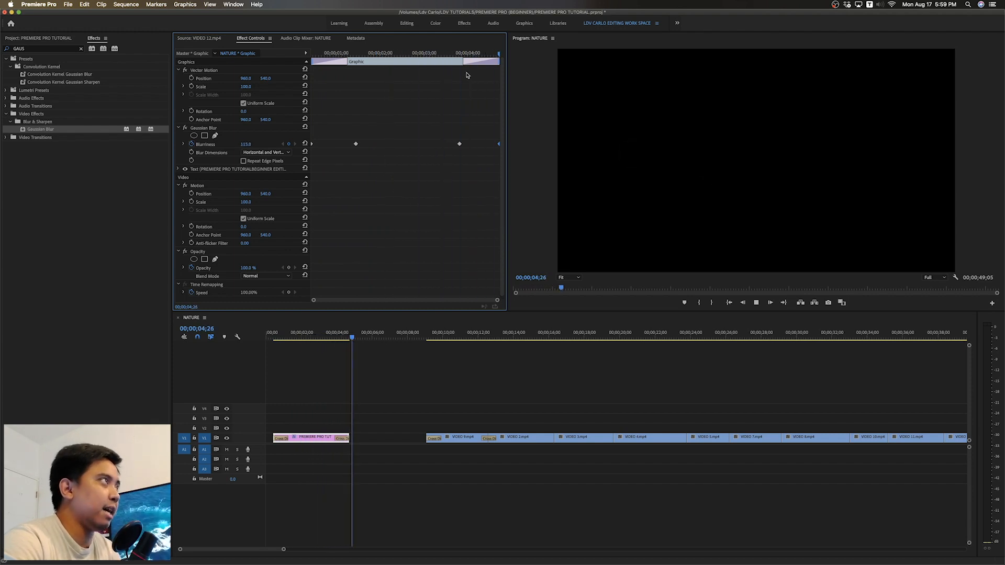
Step: Keyframe the title's Scale so it grows from a reduced size at the clip's start to 100 at the clip's end
left_click(376, 54)
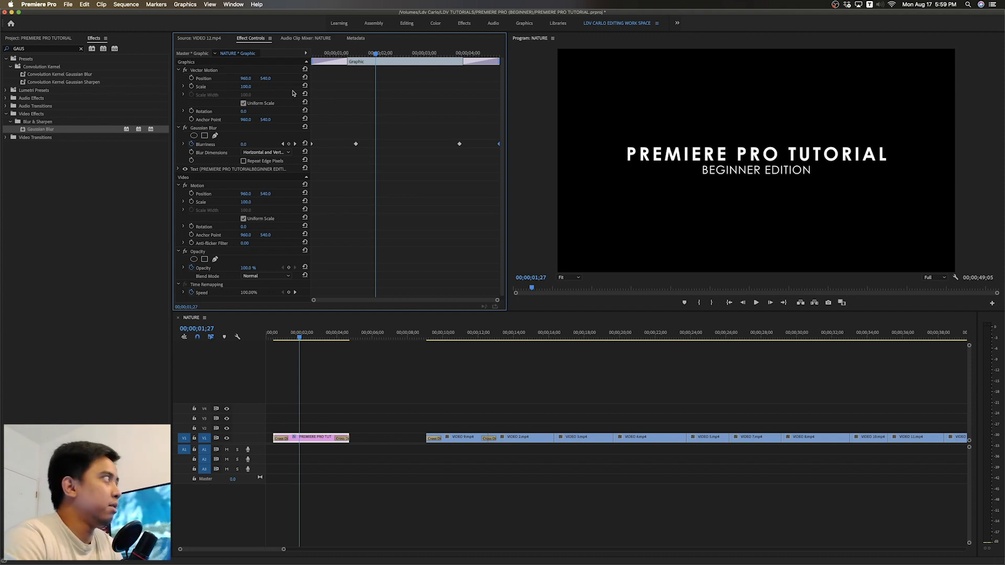
left_click(191, 87)
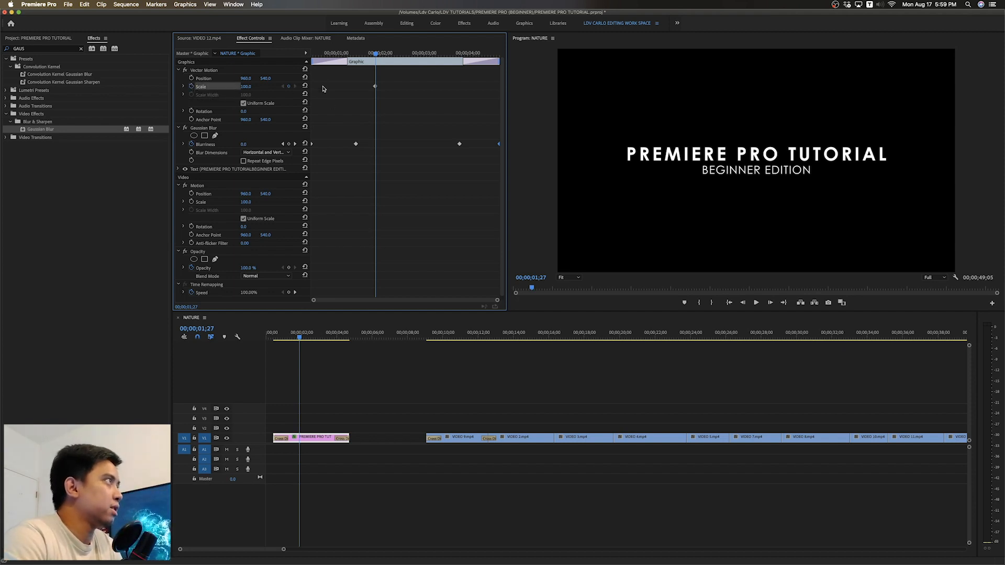
left_click_drag(374, 87, 227, 87)
left_click_drag(339, 88, 508, 95)
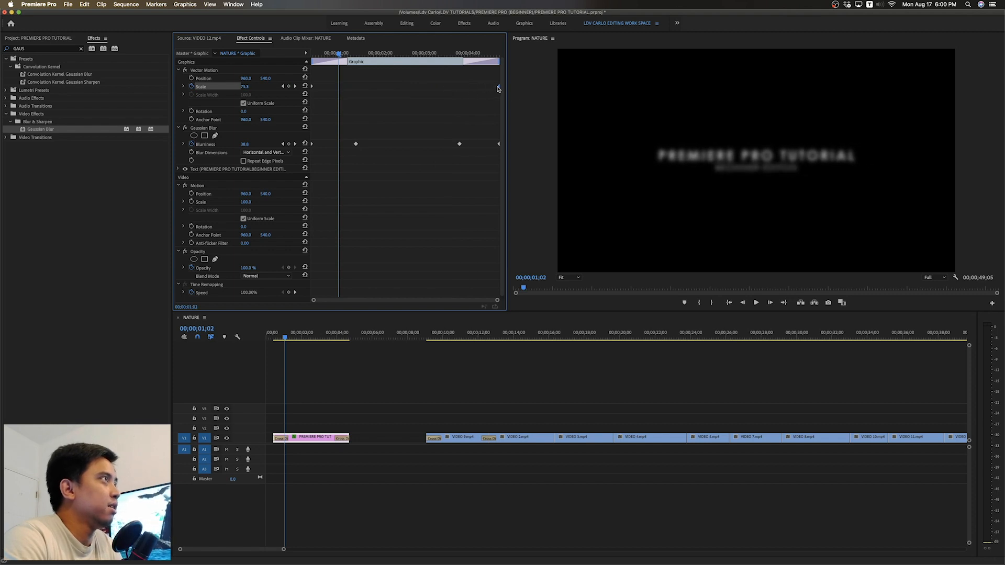
Step: Play the title from the sequence start to check the scale-up together with the blur animation
key("Home")
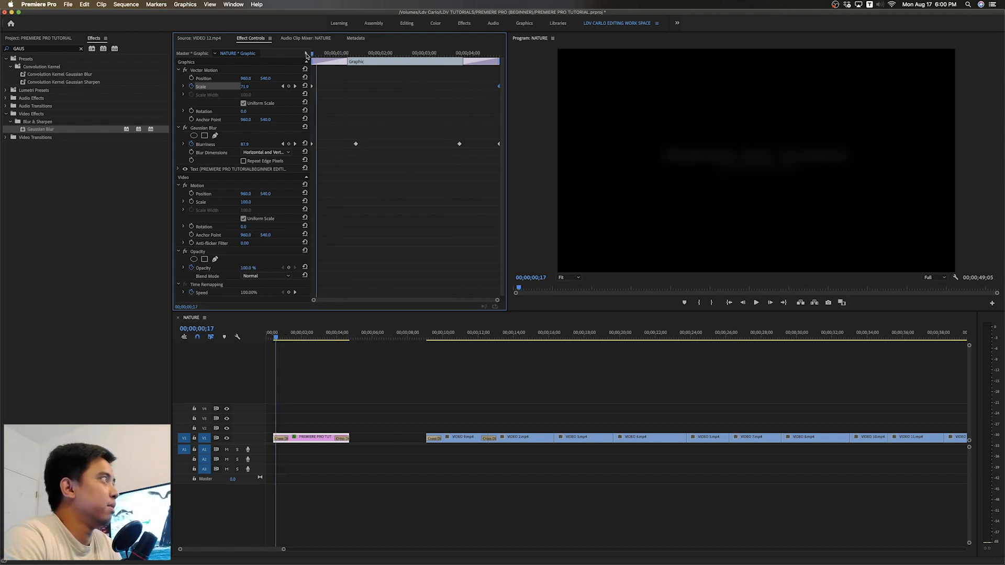
key("space")
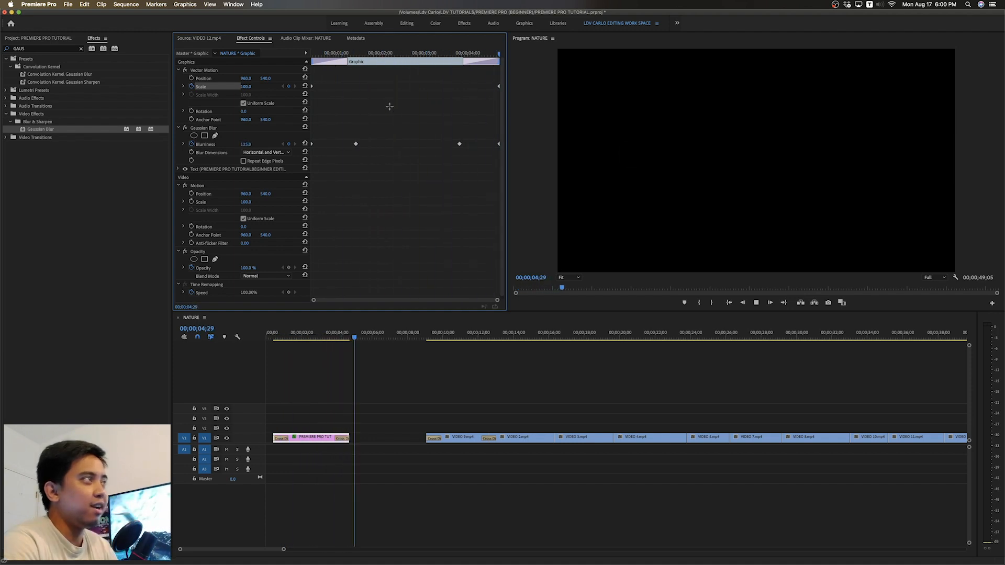
left_click(428, 396)
left_click_drag(363, 334, 258, 342)
key("space")
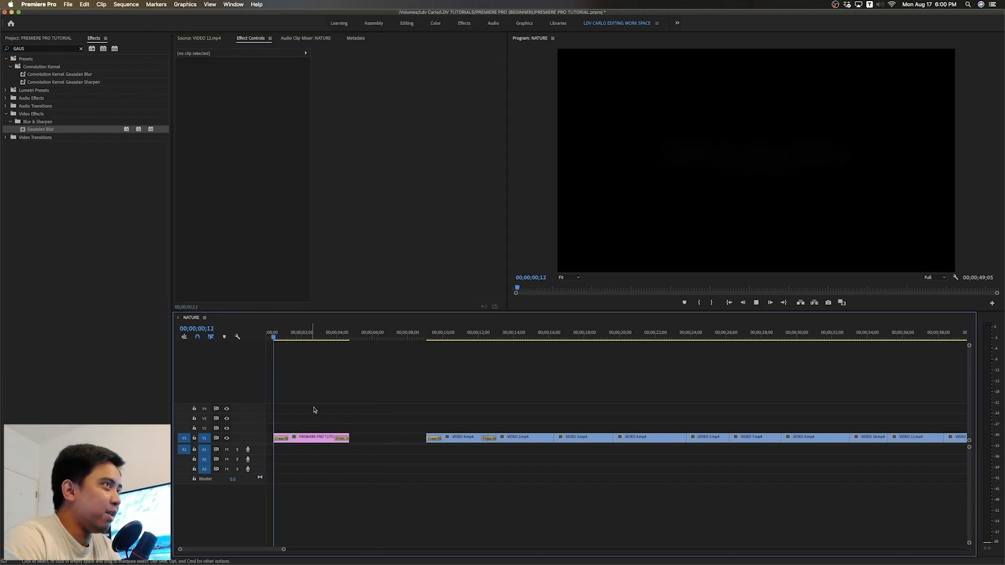
Step: Move all nature clips after the title earlier to shorten the gap behind it, and play the sequence
key("Down")
left_click_drag(557, 413, 309, 451)
left_click_drag(460, 440, 380, 393)
key("space")
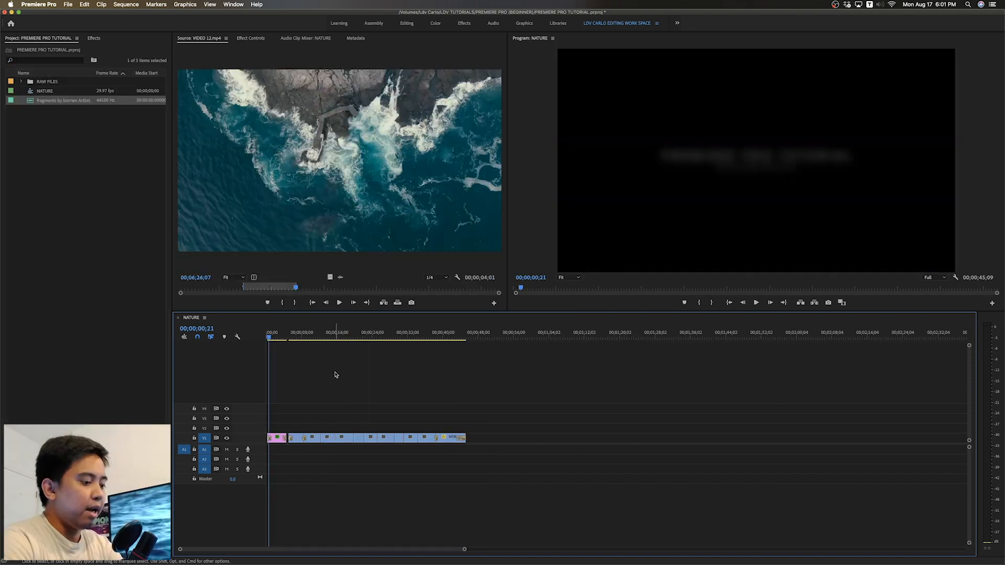
Step: Open the fragments by borrtex music file and mark an excerpt from near its start to 00:00:27:12
key("equal")
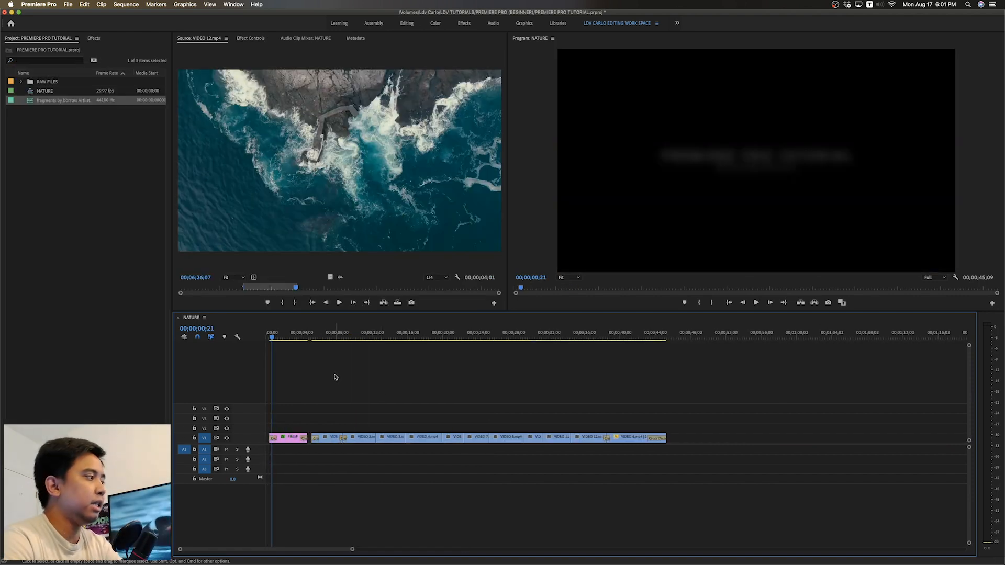
left_click(31, 102)
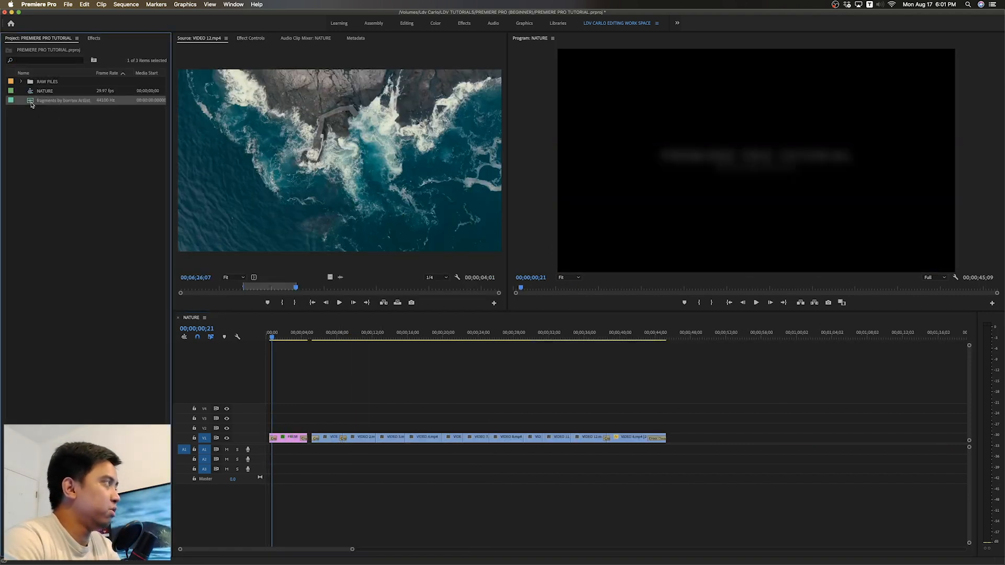
left_click(38, 118)
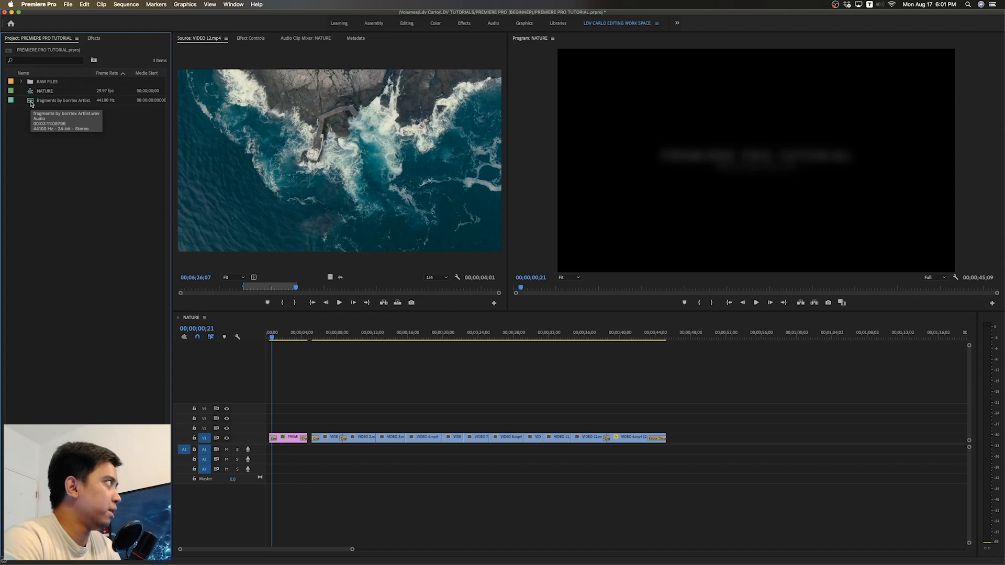
double_click(30, 103)
left_click(189, 290)
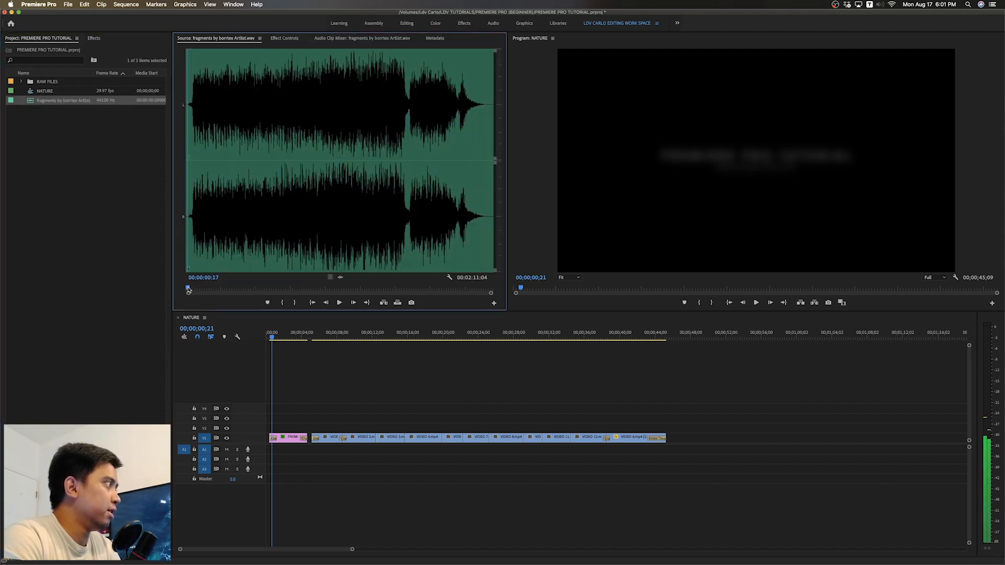
left_click_drag(189, 289, 249, 289)
key("o")
Step: Place the marked music on the first audio track at the sequence start and extend it to just past the last video clip
left_click_drag(340, 278, 273, 482)
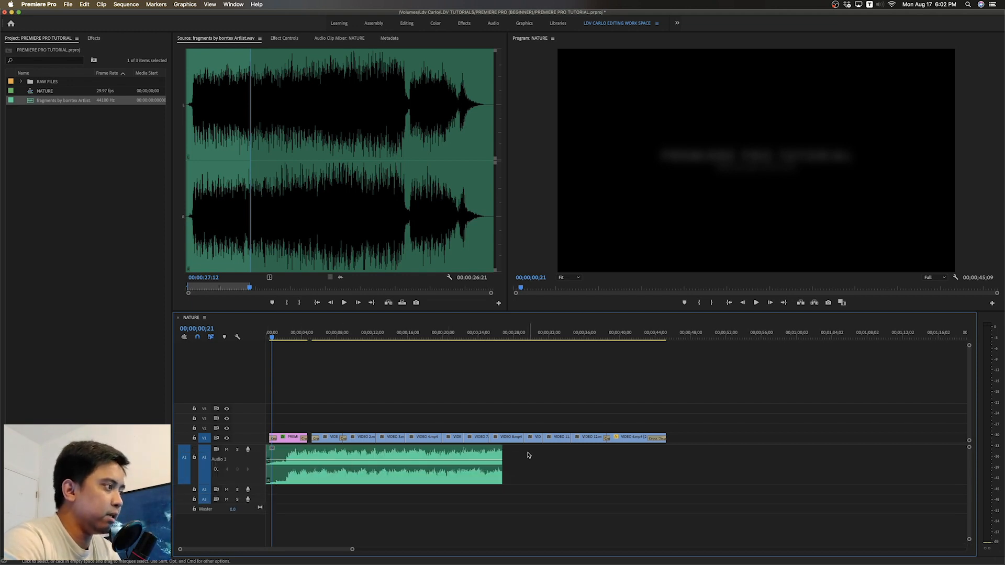
left_click_drag(502, 456, 674, 458)
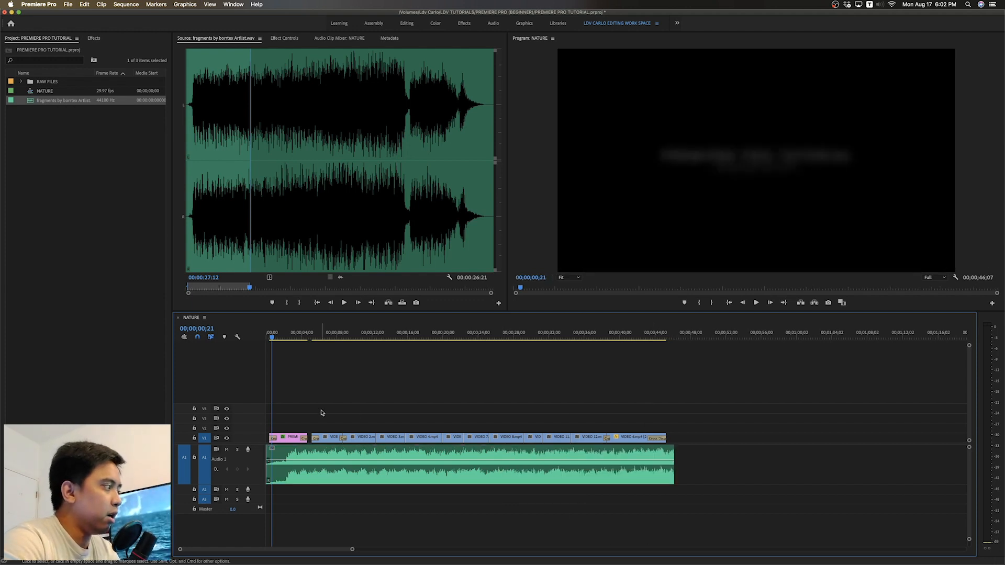
key("Home")
key("space")
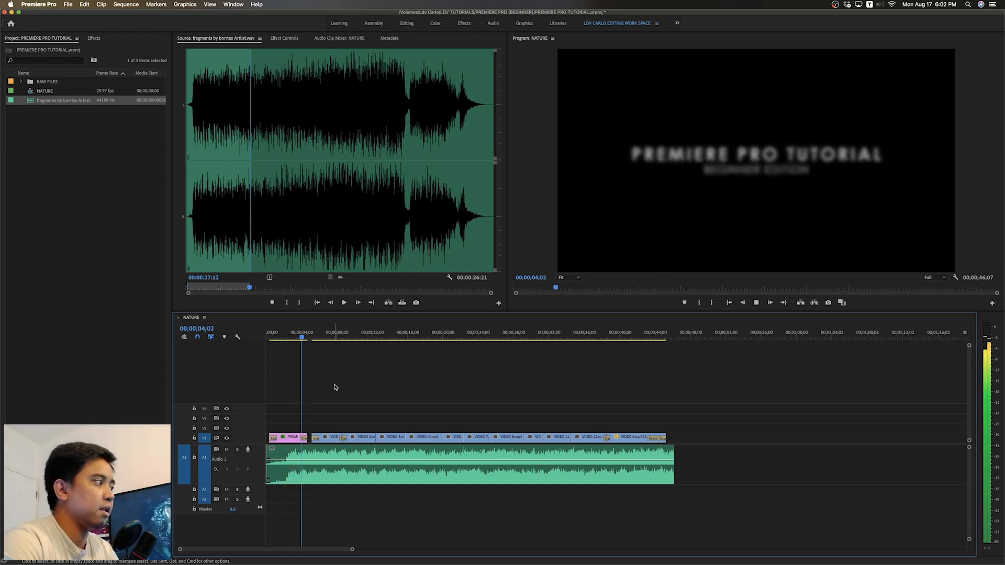
Step: Fade out the music with volume keyframes from full level at about 00;00;43;03 to silence at about 00;00;46;04
key("End")
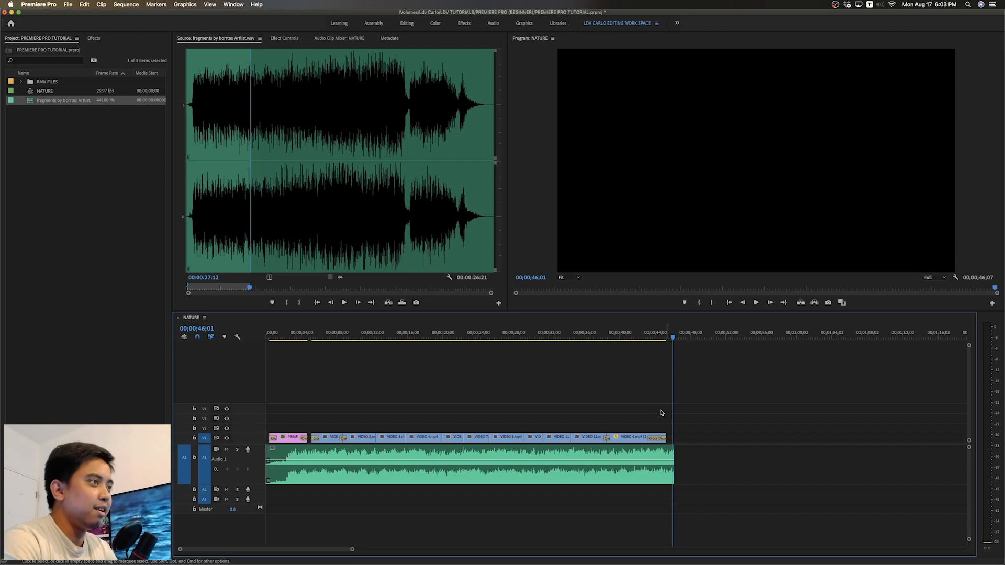
left_click_drag(666, 338, 647, 339)
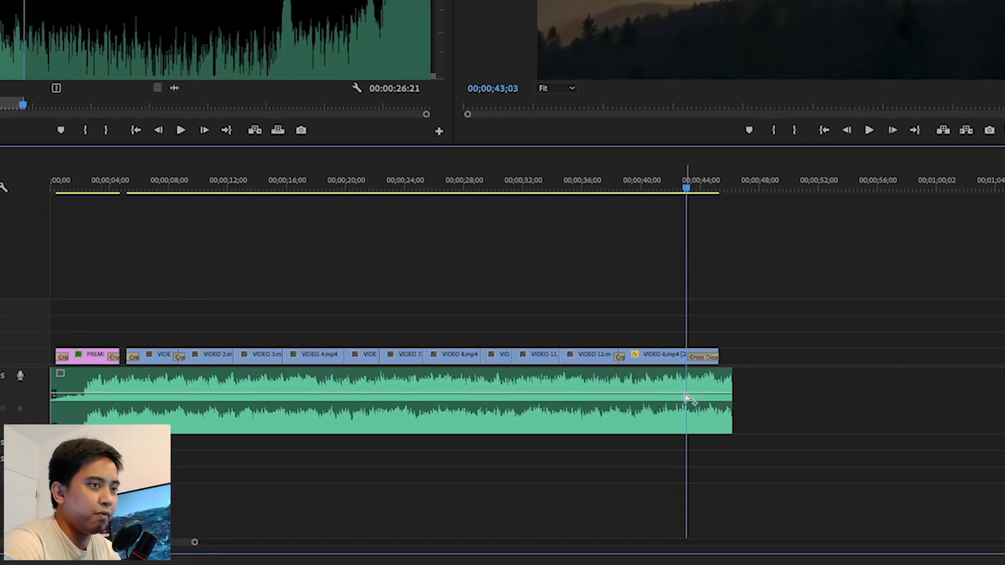
left_click(687, 398, "ctrl")
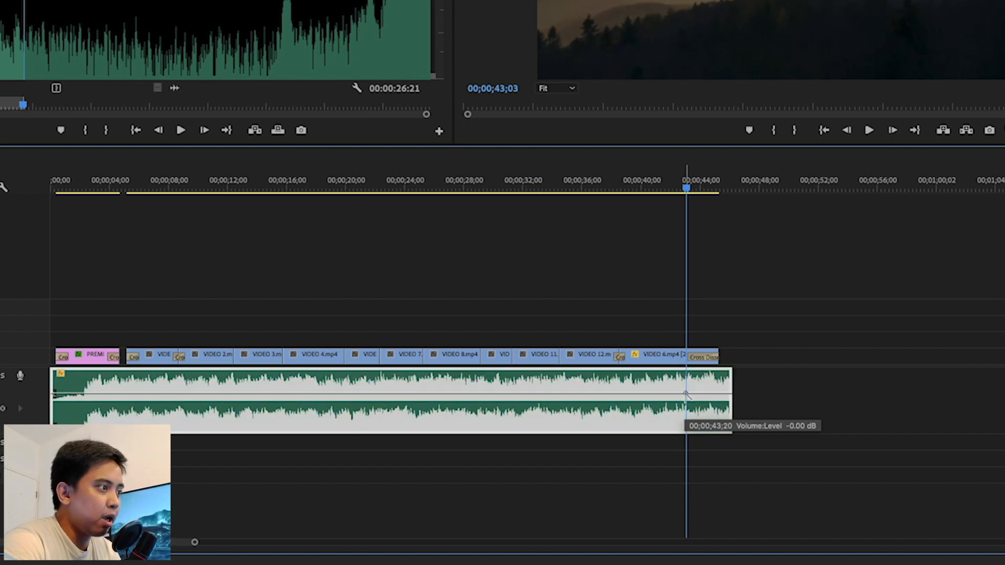
left_click(693, 188)
left_click_drag(701, 193, 710, 189)
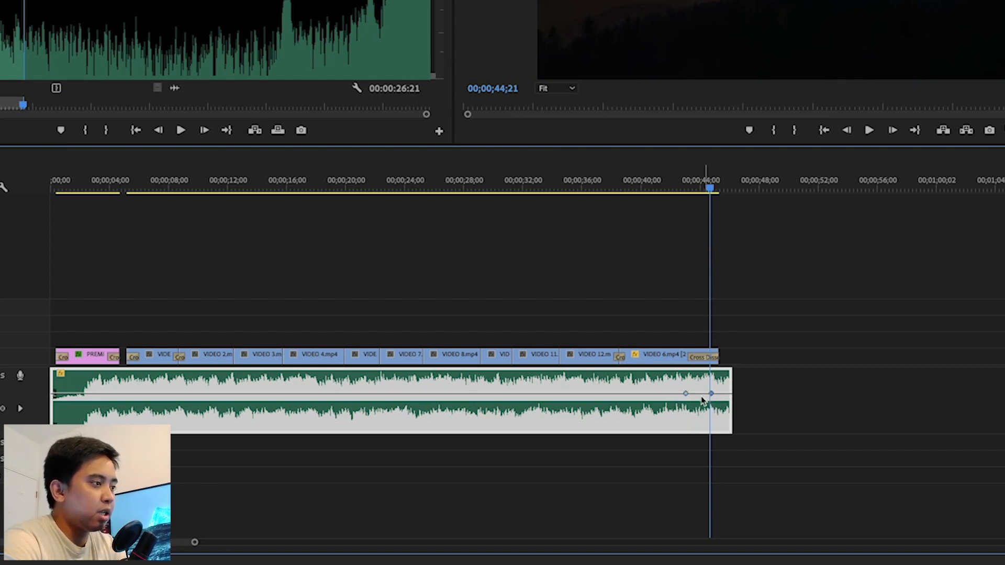
key("equal")
key("equal")
left_click_drag(640, 393, 721, 428)
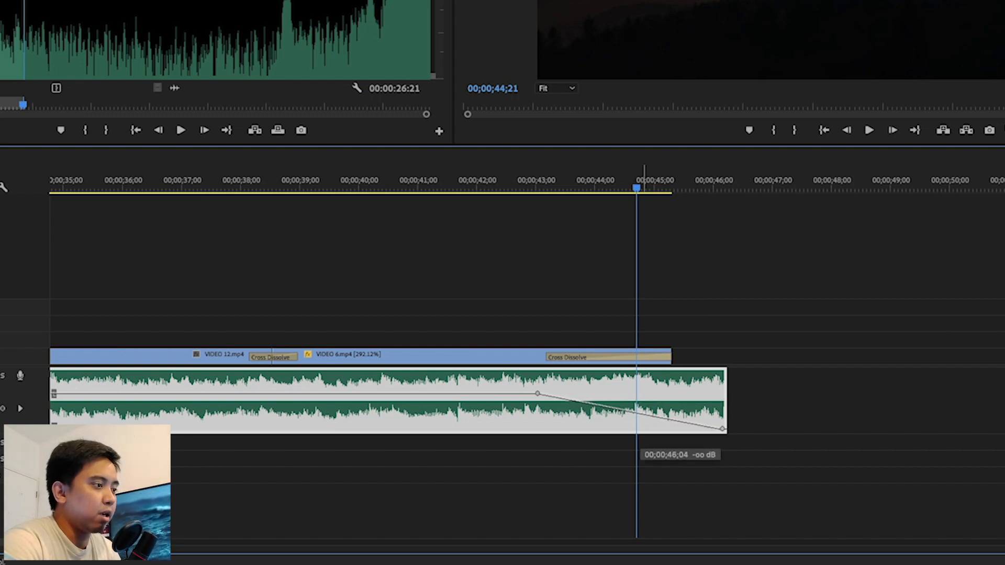
left_click(738, 383)
Step: Play the end of the sequence to check the music fade-out, and look over the whole timeline
left_click_drag(636, 188, 523, 203)
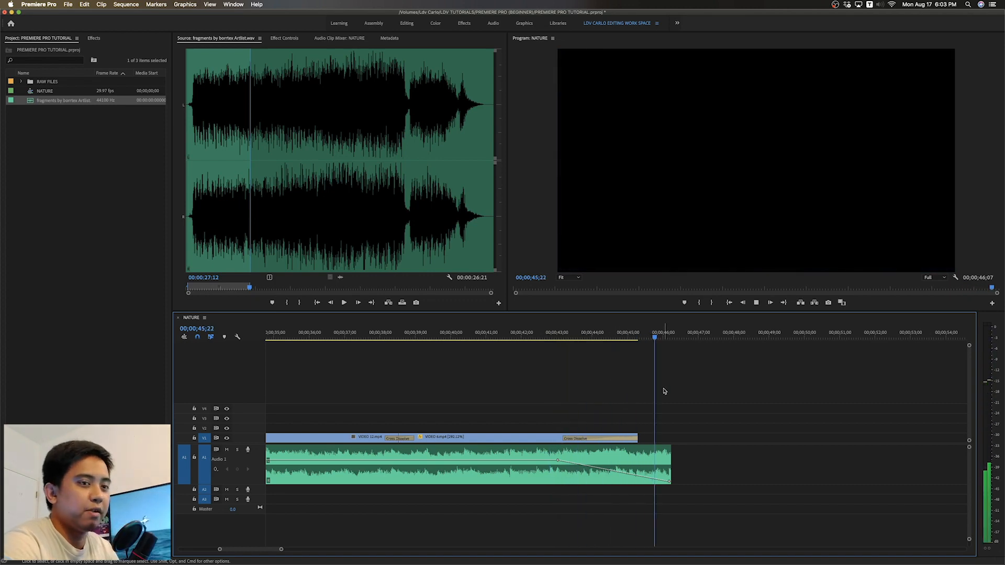
key("space")
key("minus")
key("minus")
key("minus")
key("minus")
left_click_drag(286, 340, 313, 337)
key("equal")
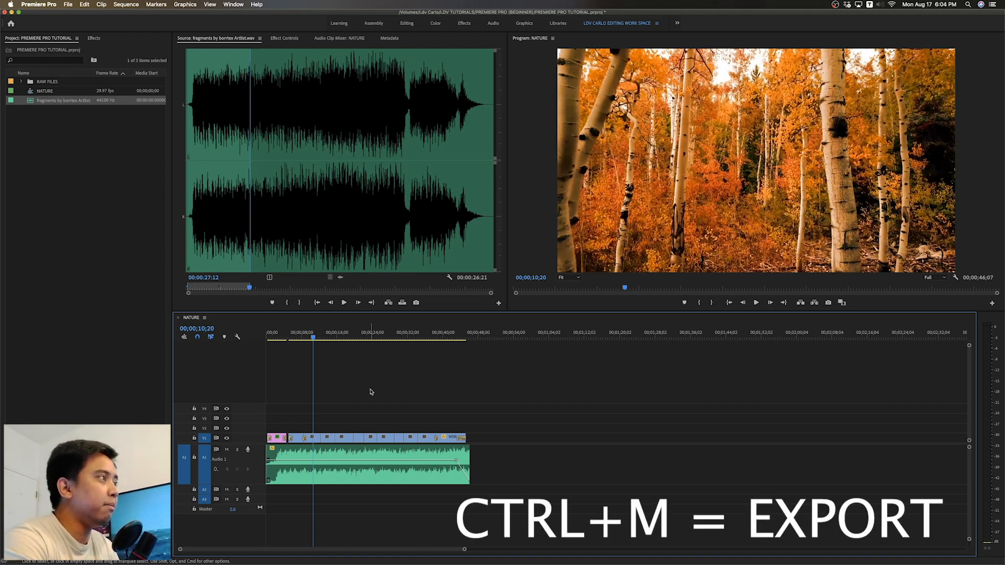
Step: Open the media export settings for the sequence, keep the H.264 format and review the basic video settings
key("ctrl+m")
left_click_drag(313, 80, 520, 124)
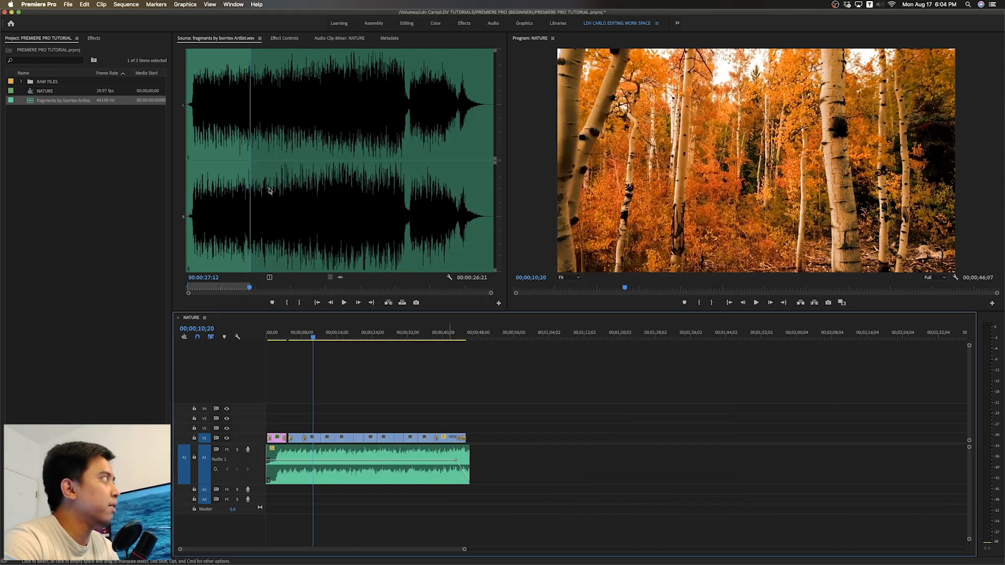
left_click(70, 5)
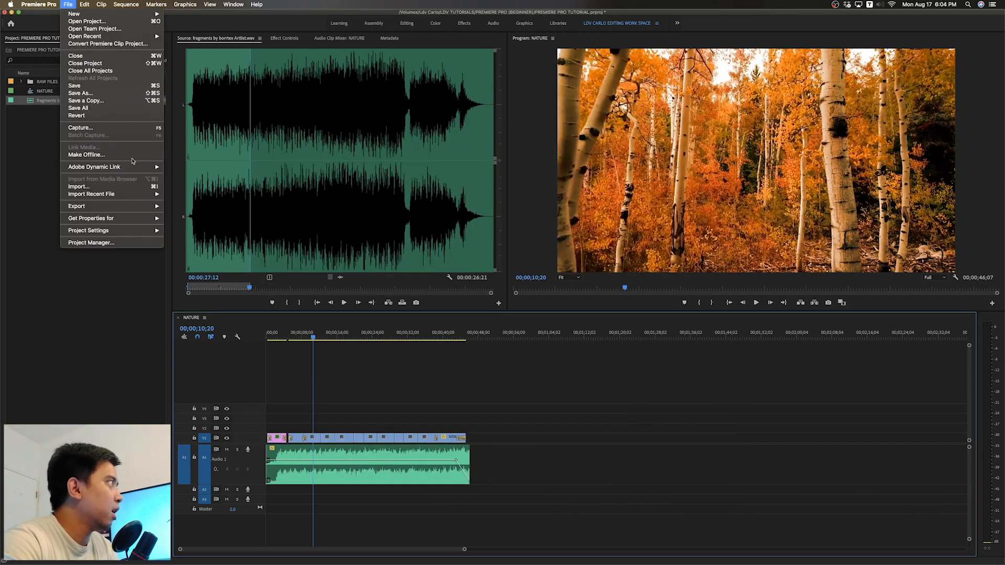
mouse_move(124, 206)
left_click(204, 207)
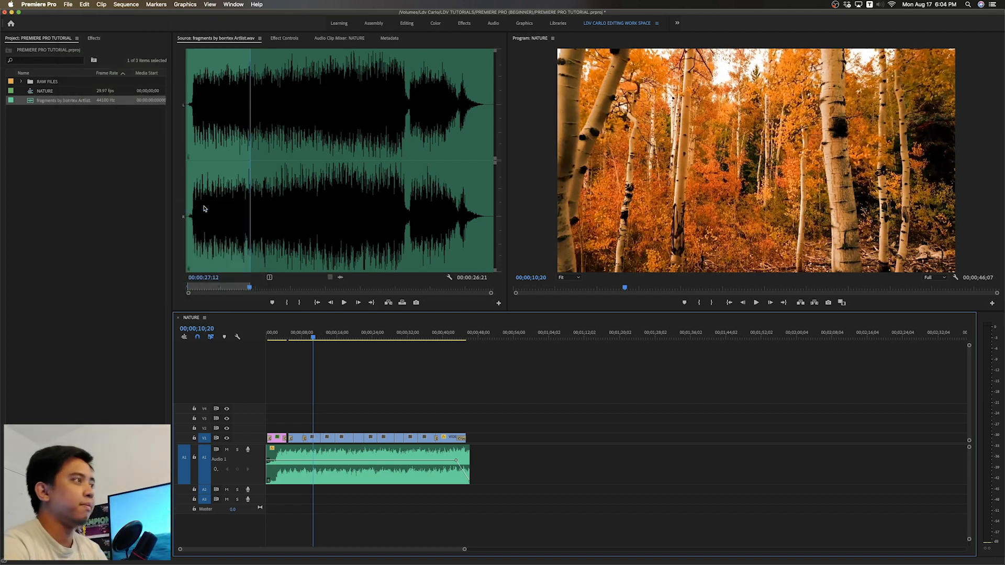
left_click(580, 150)
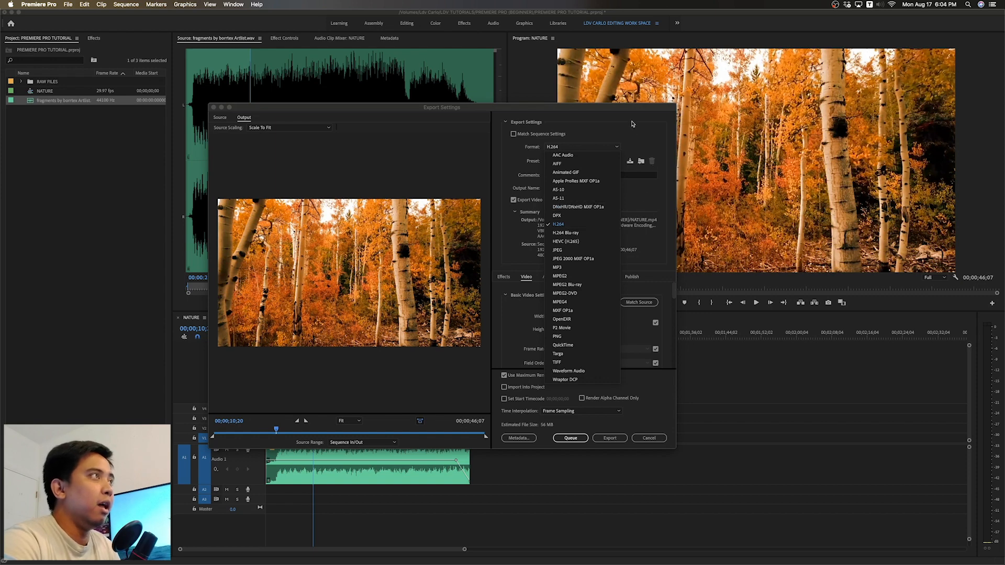
left_click_drag(625, 111, 625, 107)
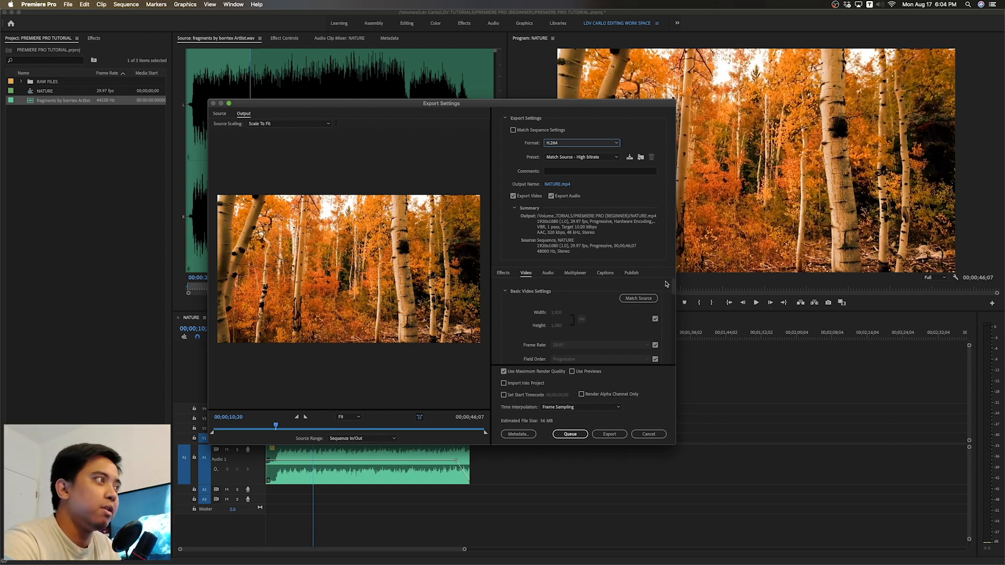
scroll(667, 292, "down", 1)
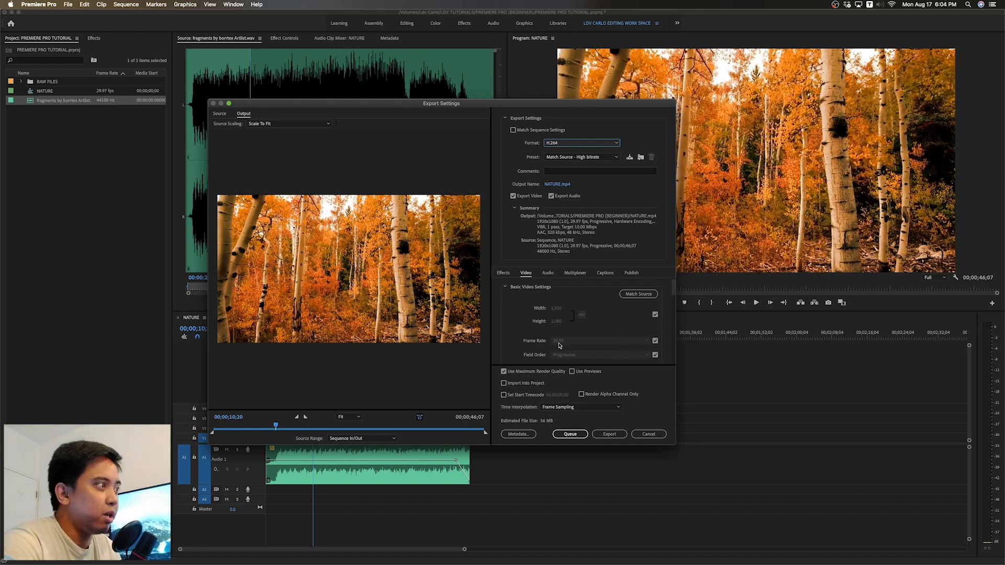
mouse_move(673, 293)
left_mouse_down()
mouse_move(672, 304)
mouse_move(669, 288)
left_mouse_up()
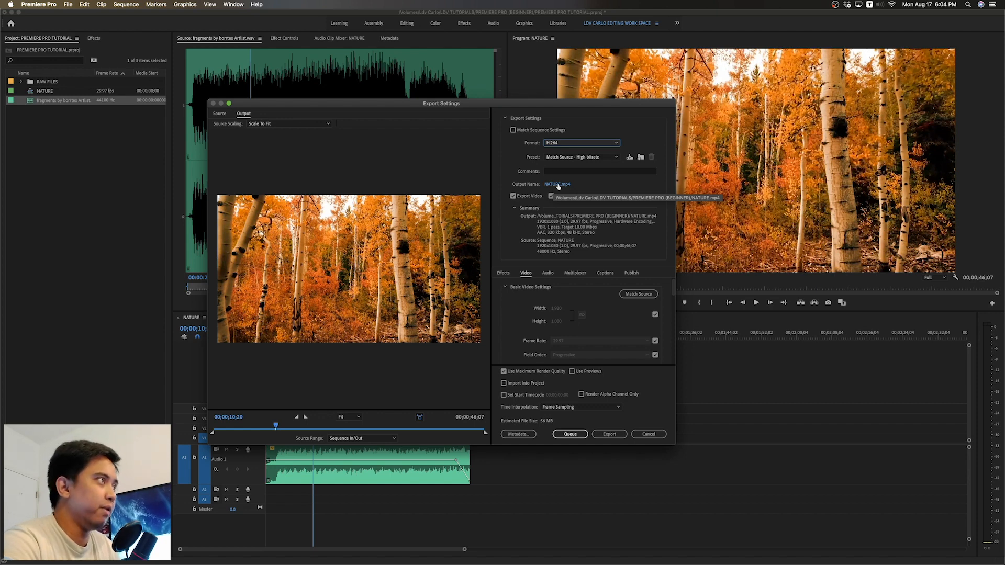
Step: Create a RENDERS folder inside PREMIERE PRO (BEGINNER) as the export's output location
left_click(562, 184)
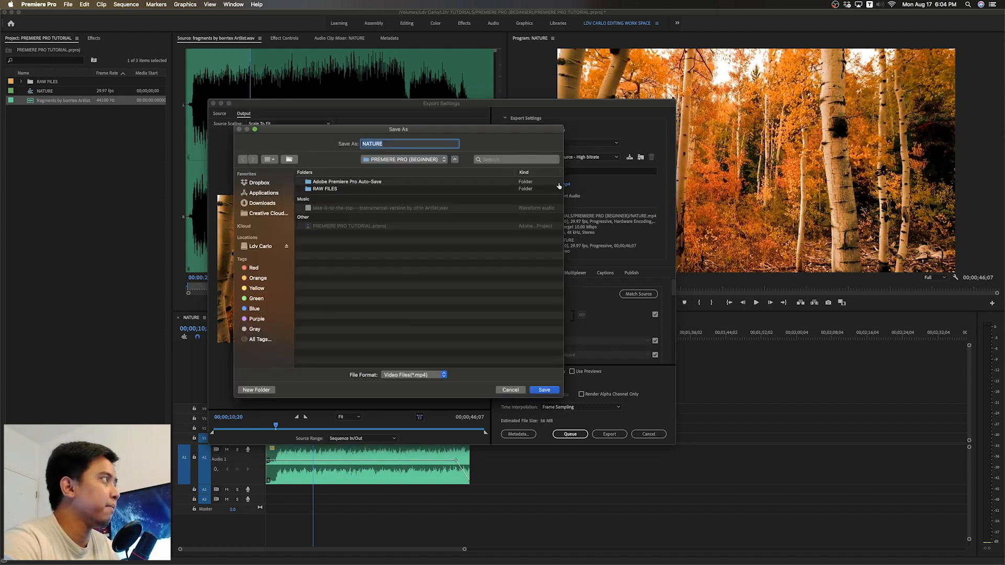
left_click(329, 162)
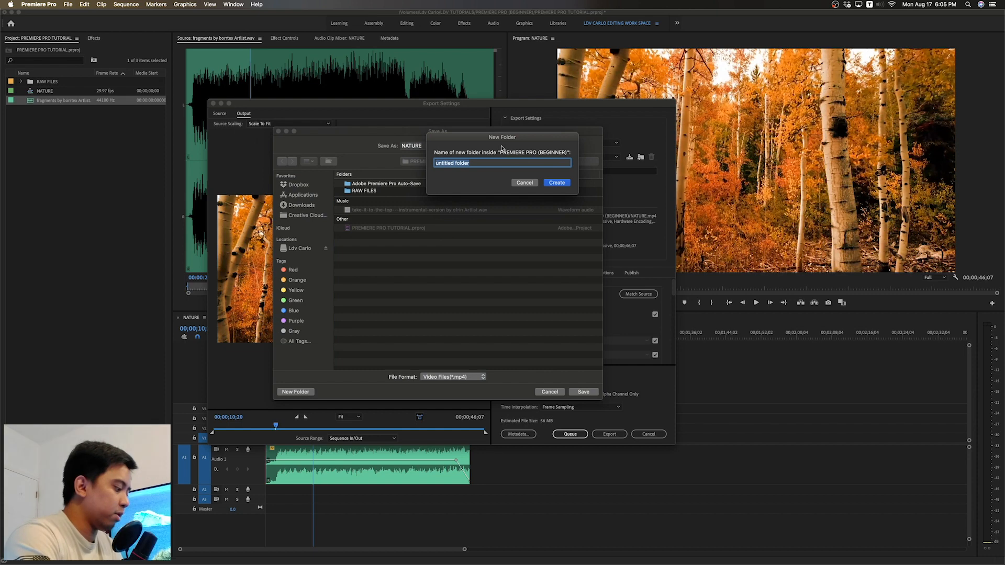
type("RENDERS")
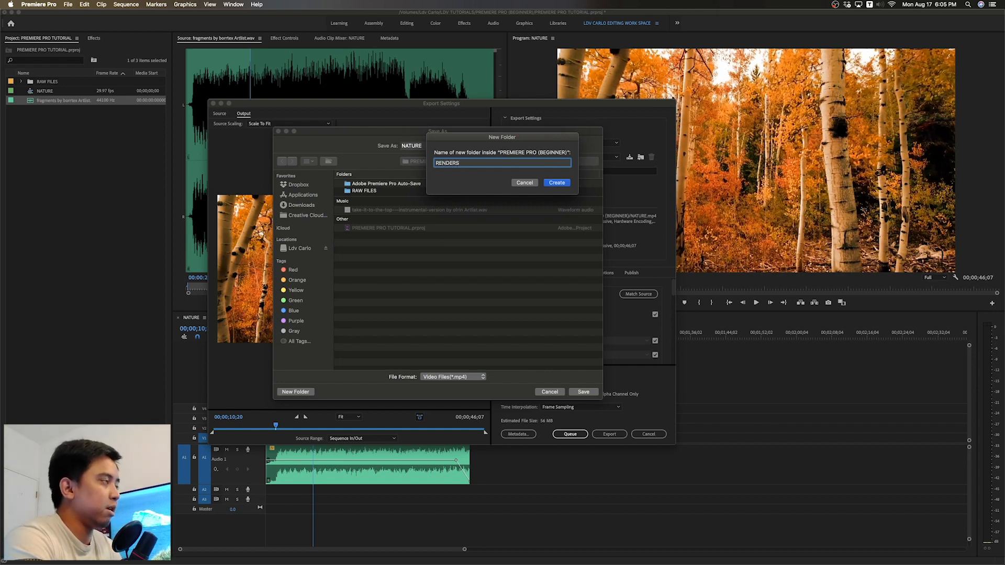
key("Return")
Step: Name the output file NATURE (PREMIERE PRO TUTORIAL) and export the sequence
left_click(432, 147)
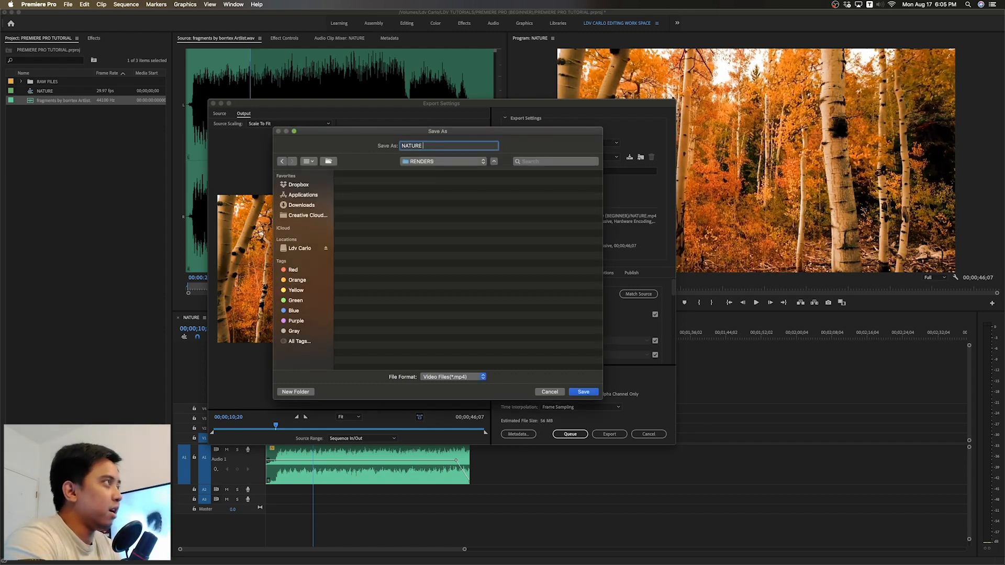
type("(PREMIERE PRO TUTORIAL")
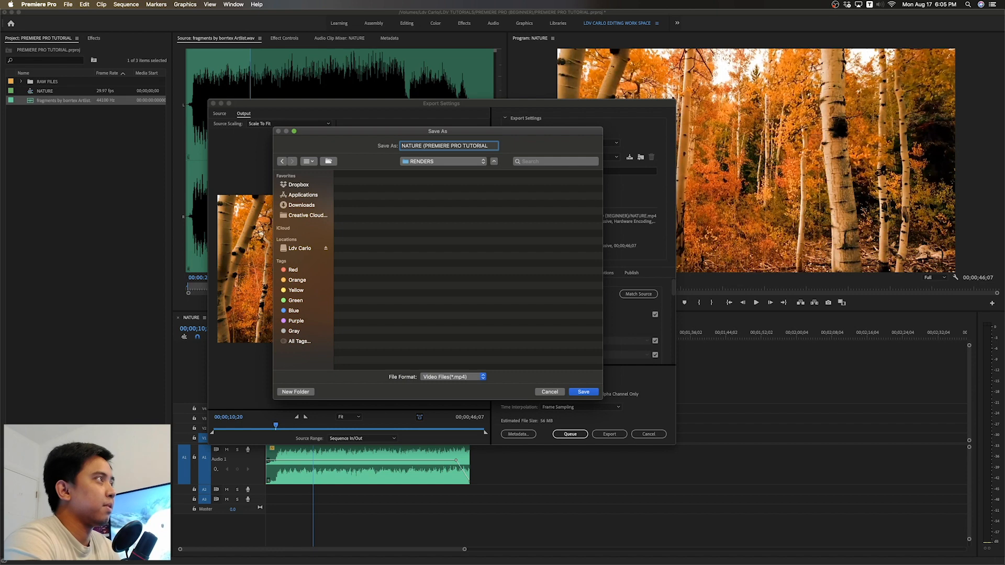
left_click(582, 392)
left_click(609, 435)
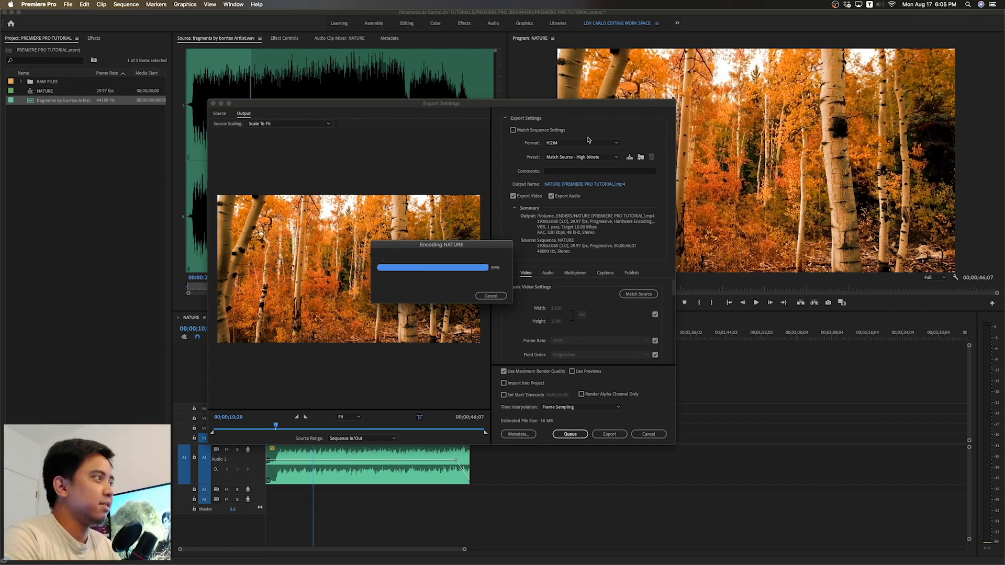
Step: Switch to Finder and open the RENDERS folder inside PREMIERE PRO (BEGINNER)
mouse_move(583, 561)
left_click(322, 553)
left_click_drag(302, 94, 502, 189)
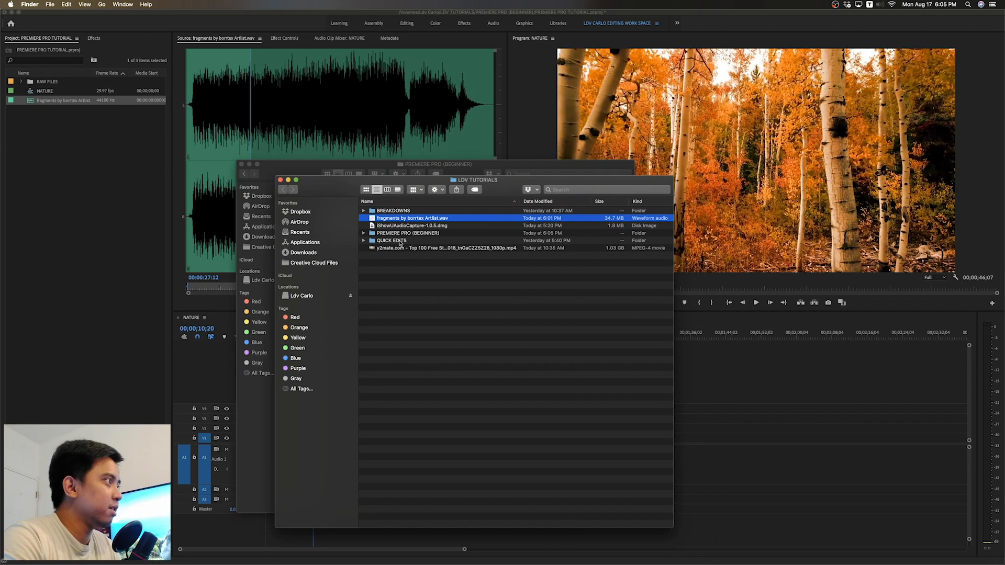
left_click(279, 180)
left_click_drag(289, 173, 313, 170)
left_click(419, 274)
left_click(382, 225)
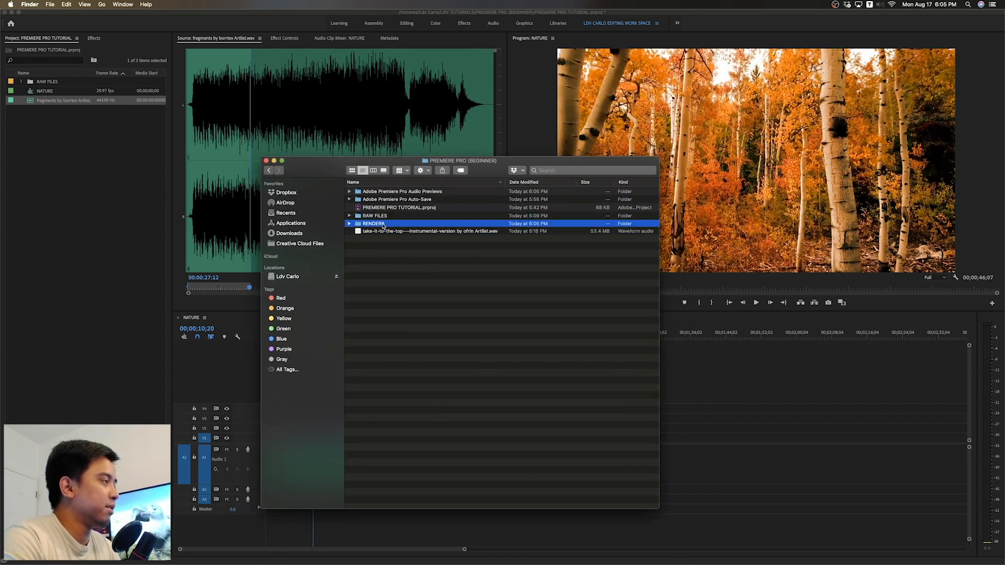
double_click(407, 225)
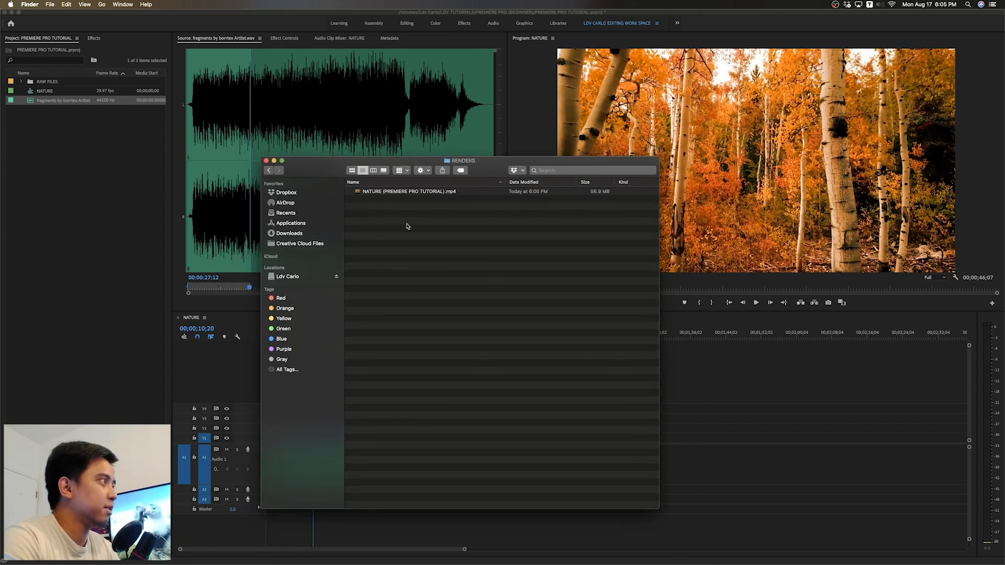
Step: Open NATURE (PREMIERE PRO TUTORIAL).mp4 in QuickTime Player and play it full screen
double_click(461, 192)
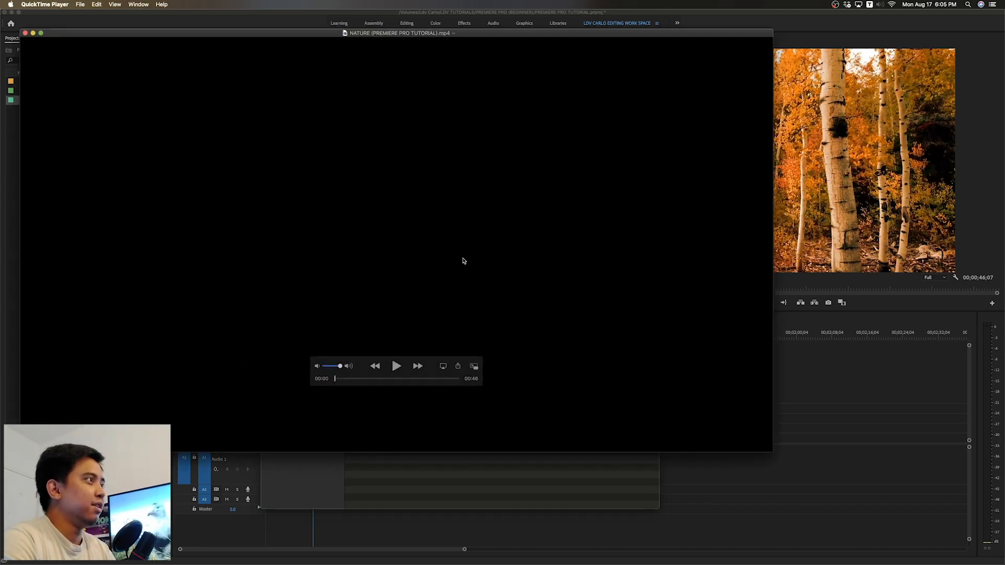
left_click_drag(462, 261, 558, 291)
key("space")
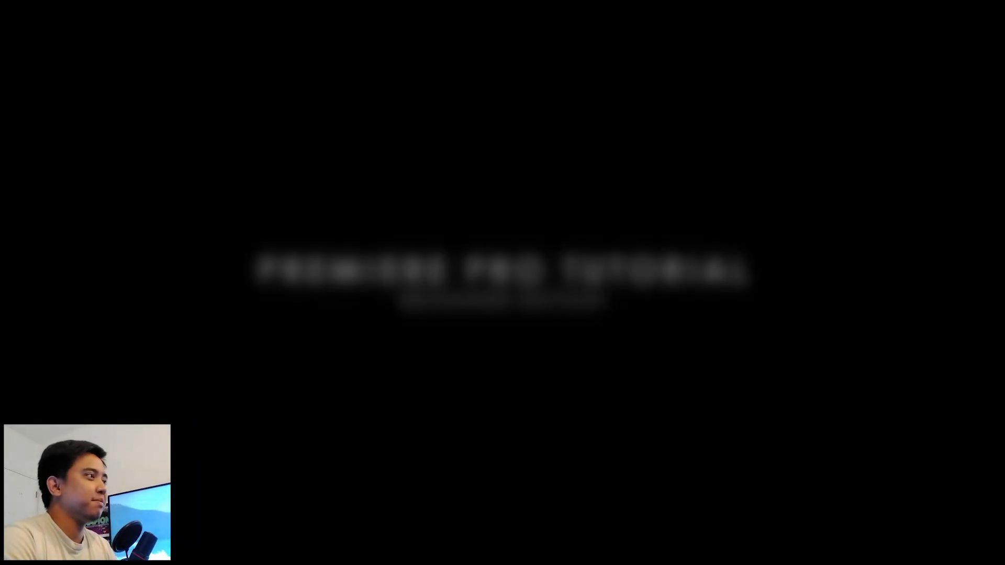